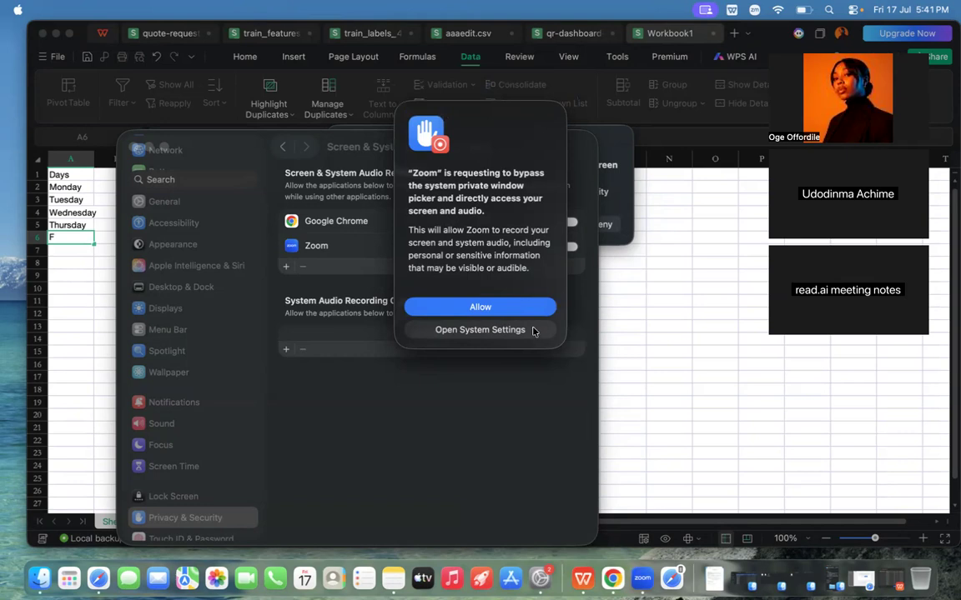
Step: Allow Zoom to access the screen and audio directly, switch to WPS Office and finish the open entry in cell A6
click(480, 308)
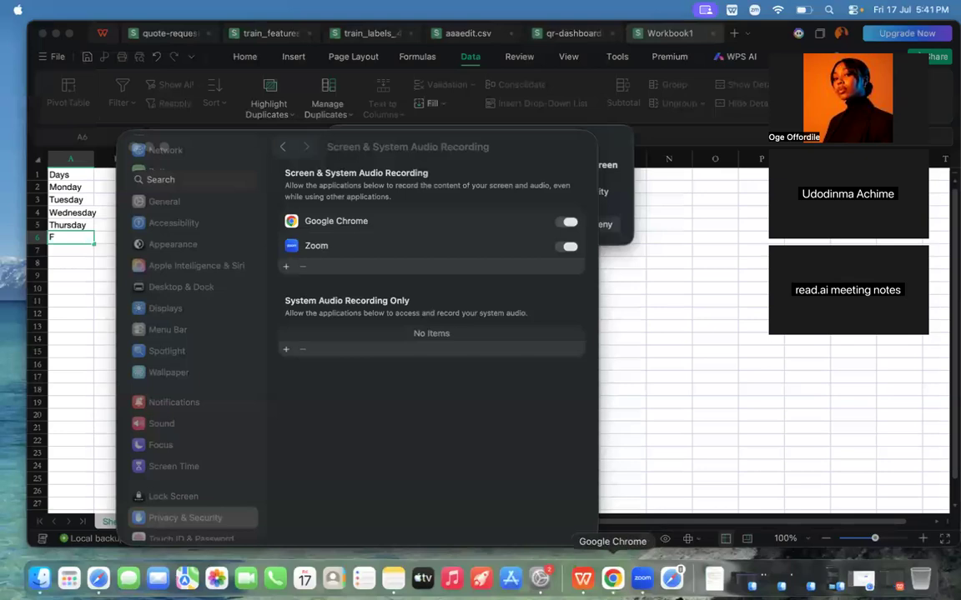
click(583, 577)
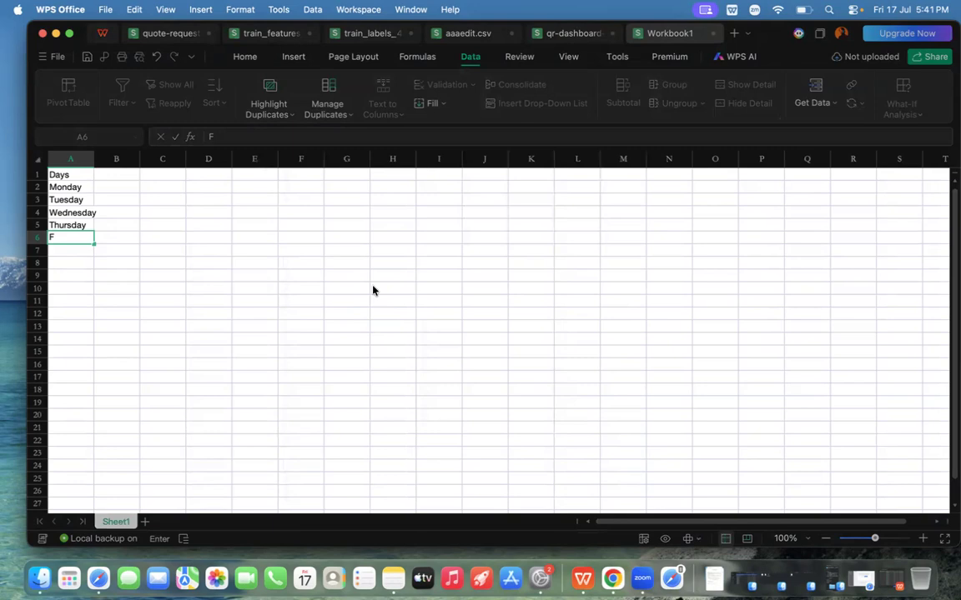
click(201, 266)
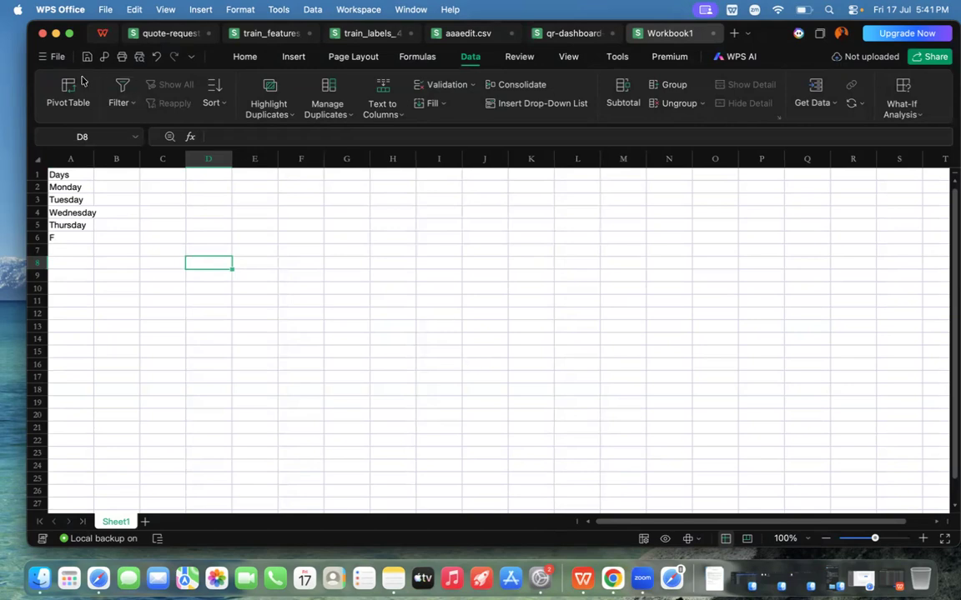
click(245, 56)
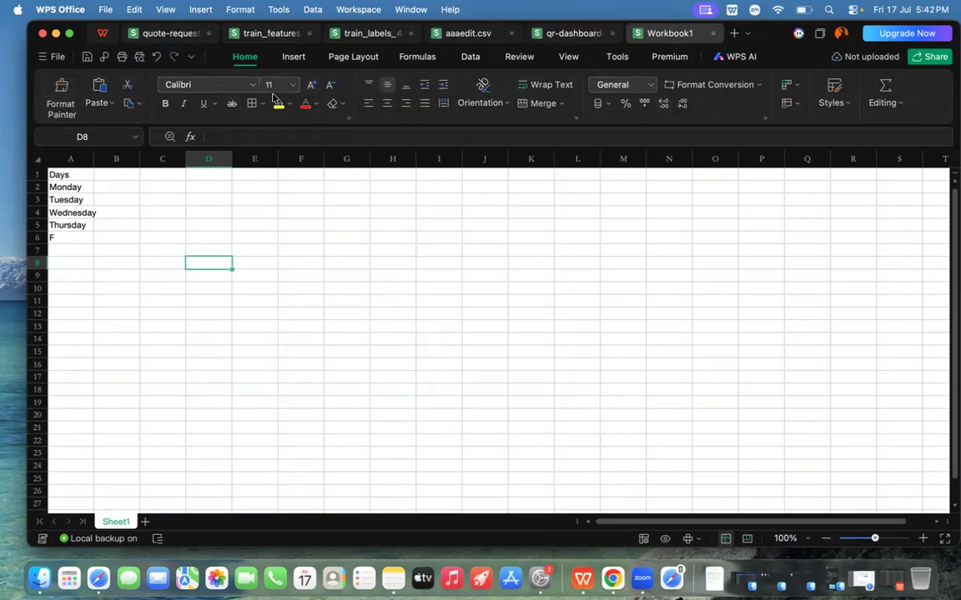
click(292, 62)
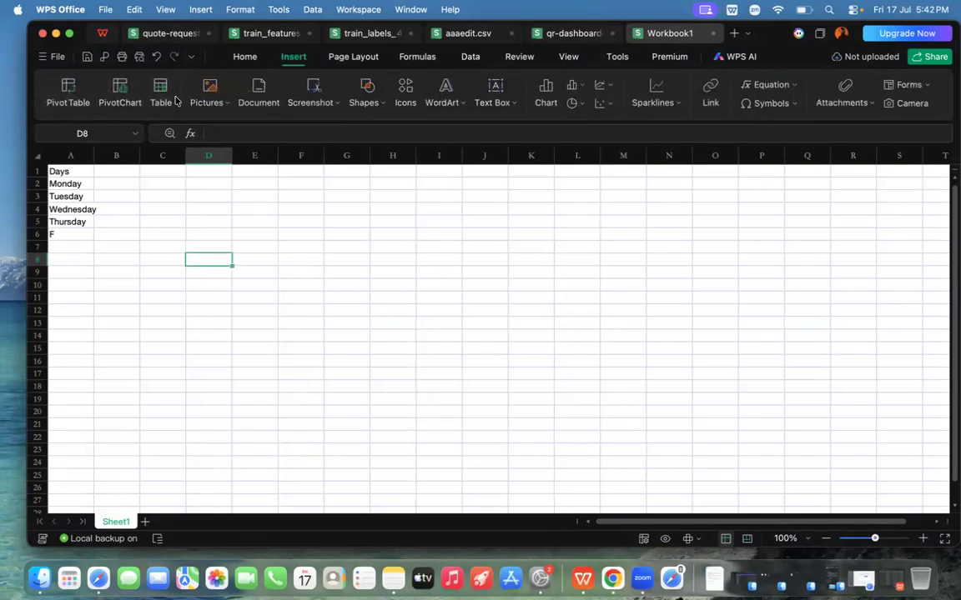
click(351, 64)
click(414, 58)
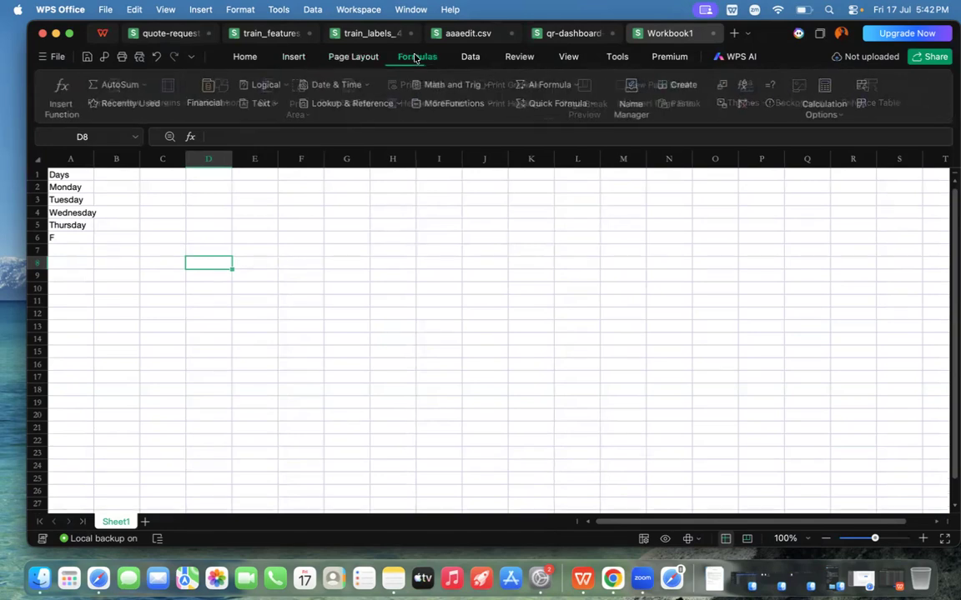
click(468, 56)
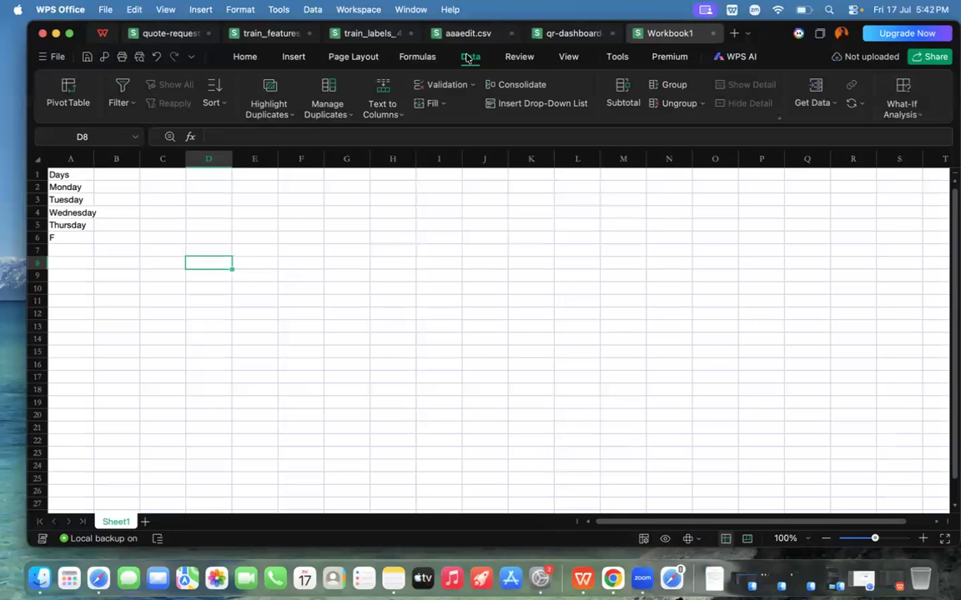
click(250, 56)
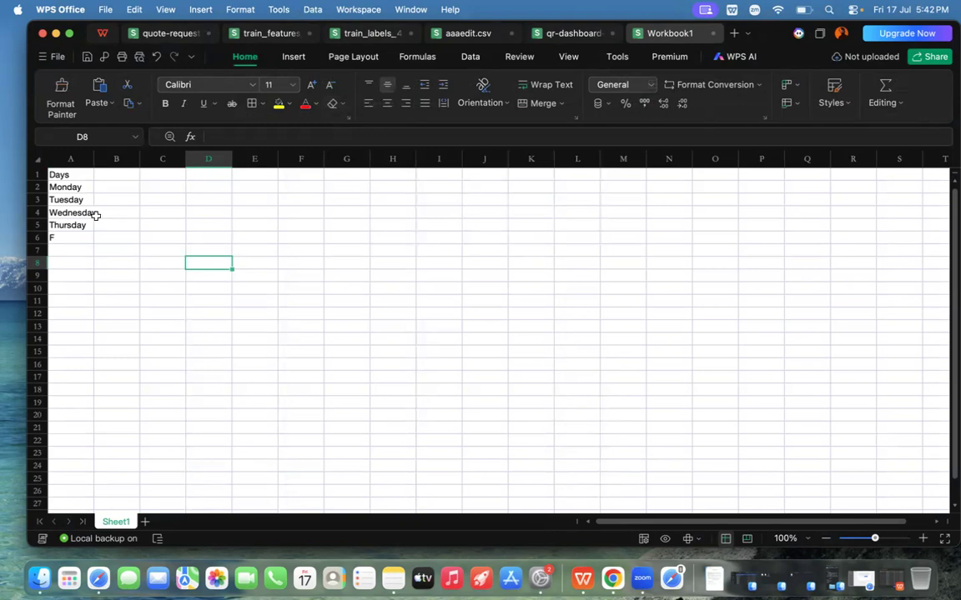
Step: Clear the old list of days and its heading from cells A1 to A6
click(59, 175)
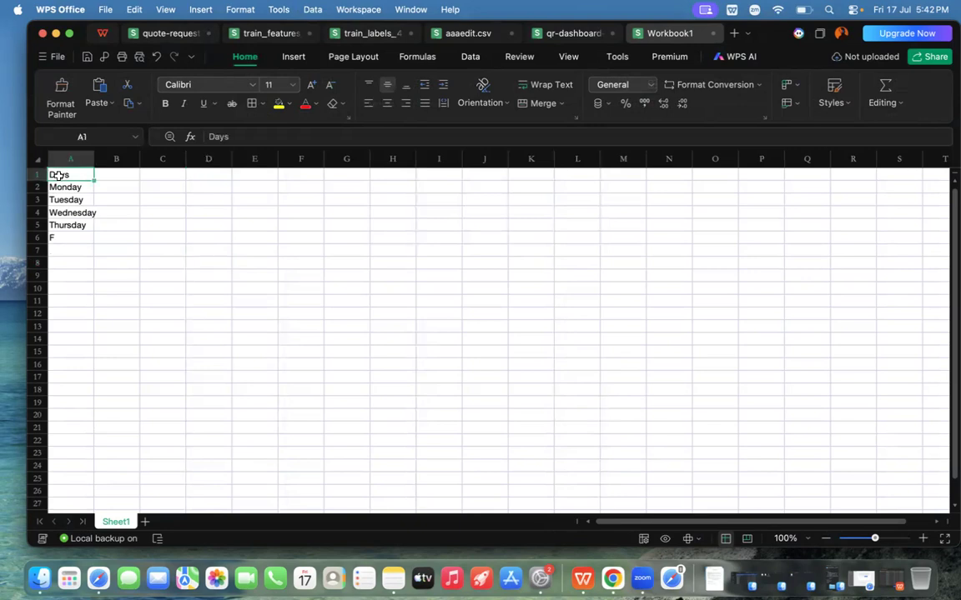
click(67, 238)
key(Delete)
click(66, 225)
key(Delete)
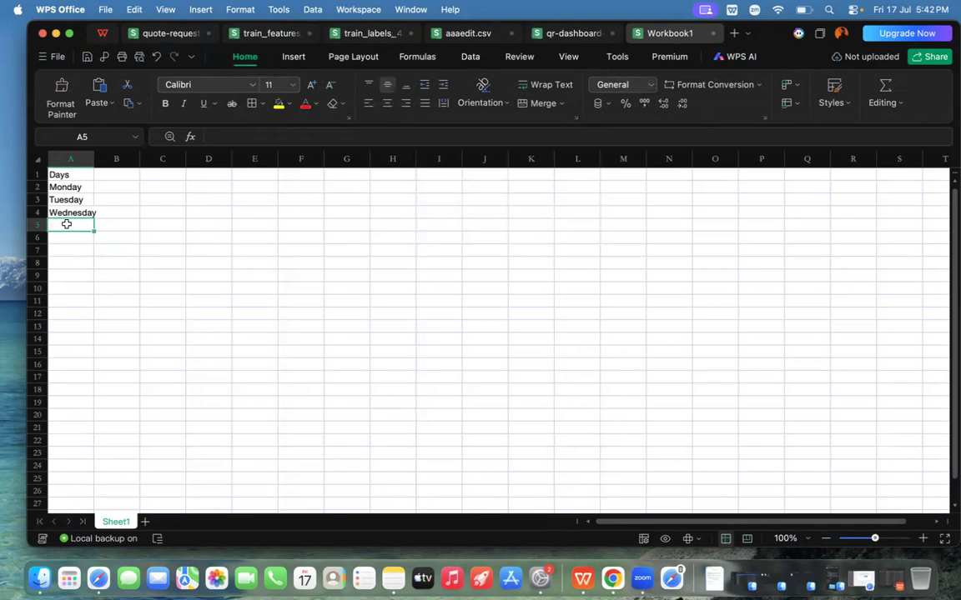
click(67, 212)
key(Delete)
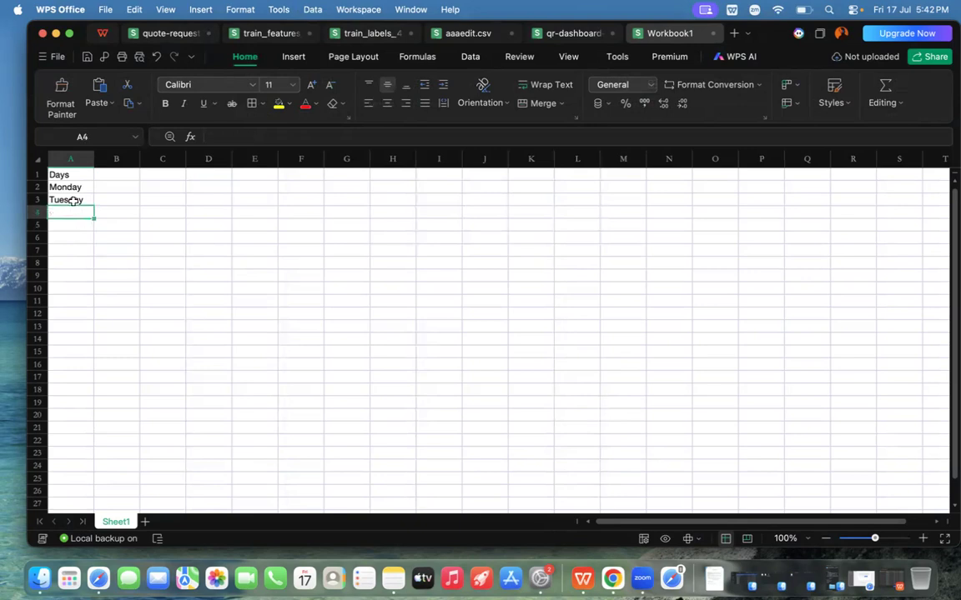
click(74, 201)
key(Delete)
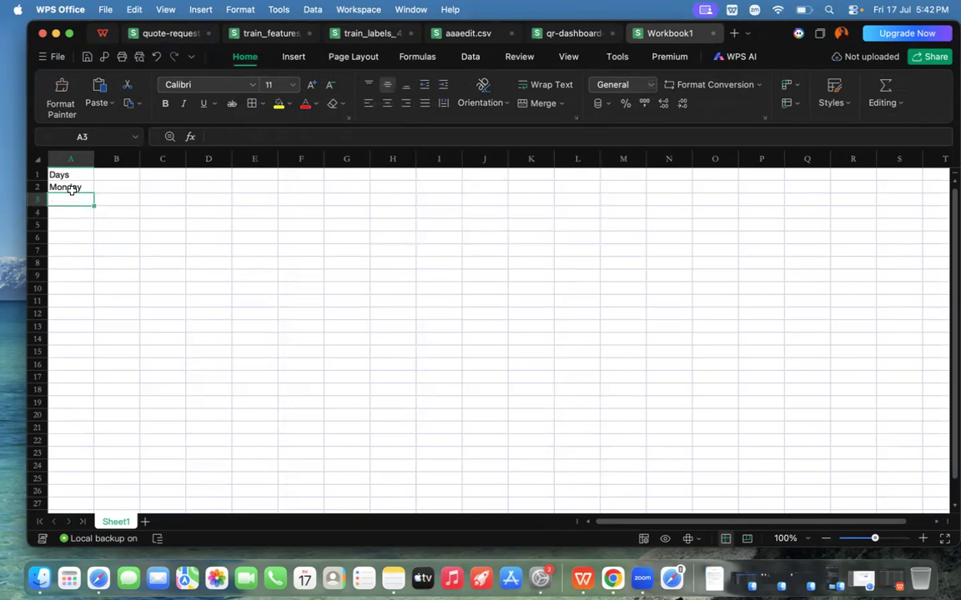
click(74, 186)
key(Delete)
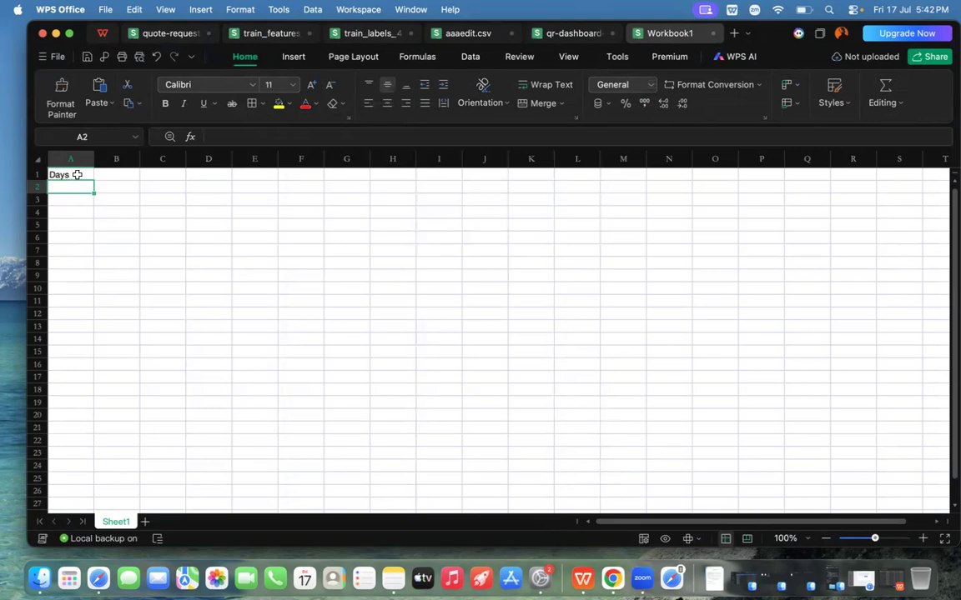
click(77, 175)
key(Delete)
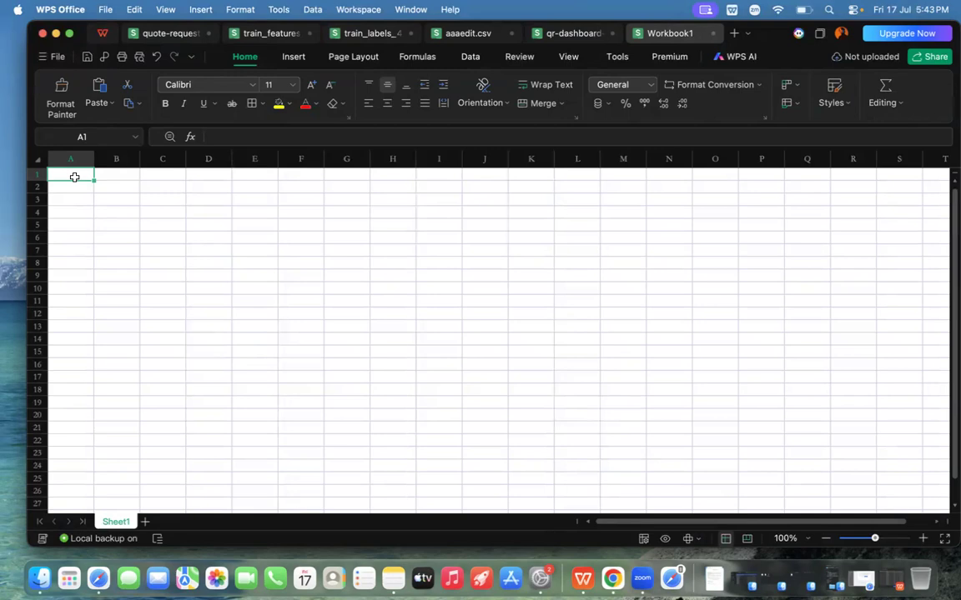
Step: Enter the column headings Day, Sales and Expenses in cells A1, B1 and C1
text(Day)
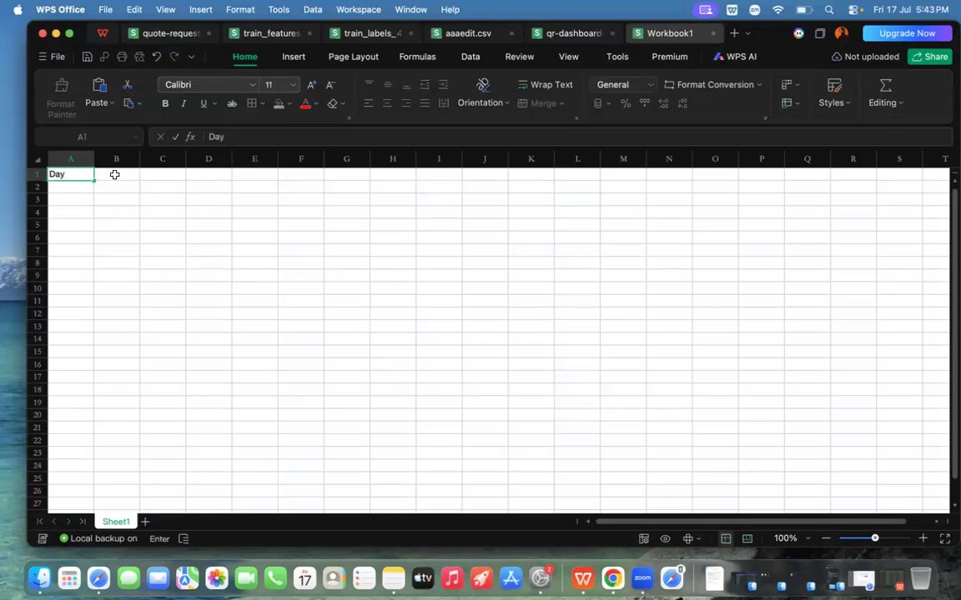
click(114, 175)
text(Sales)
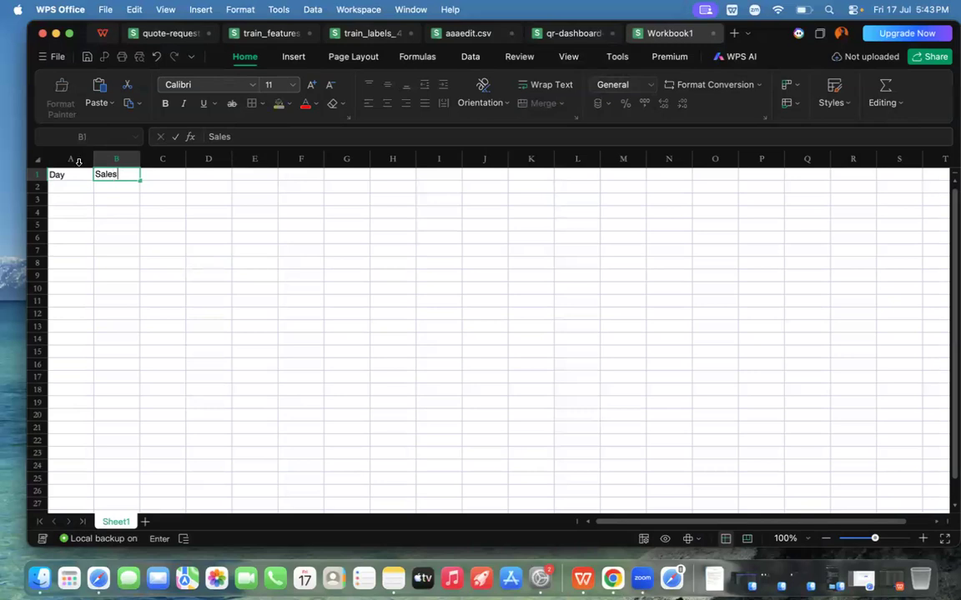
click(162, 176)
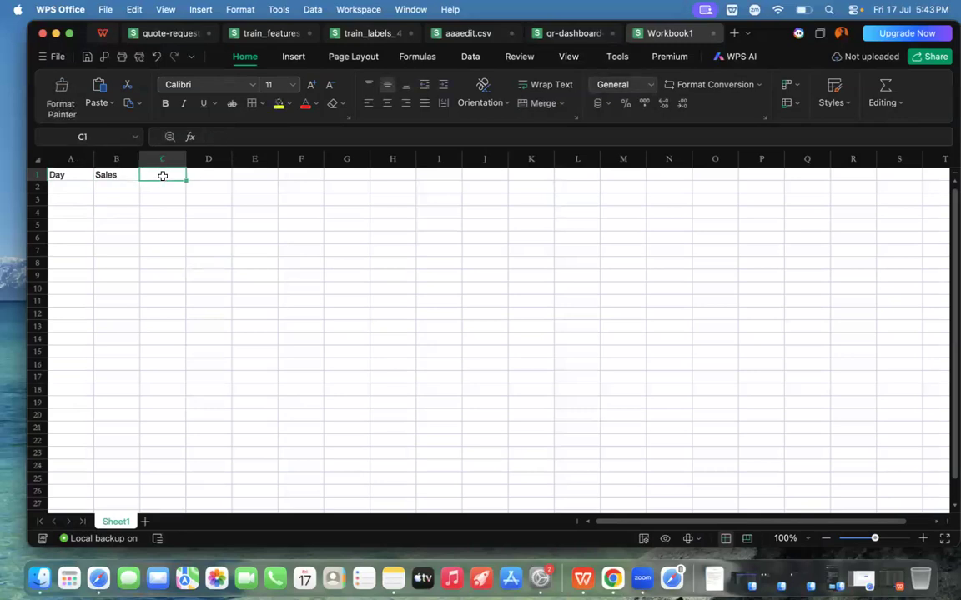
text(E)
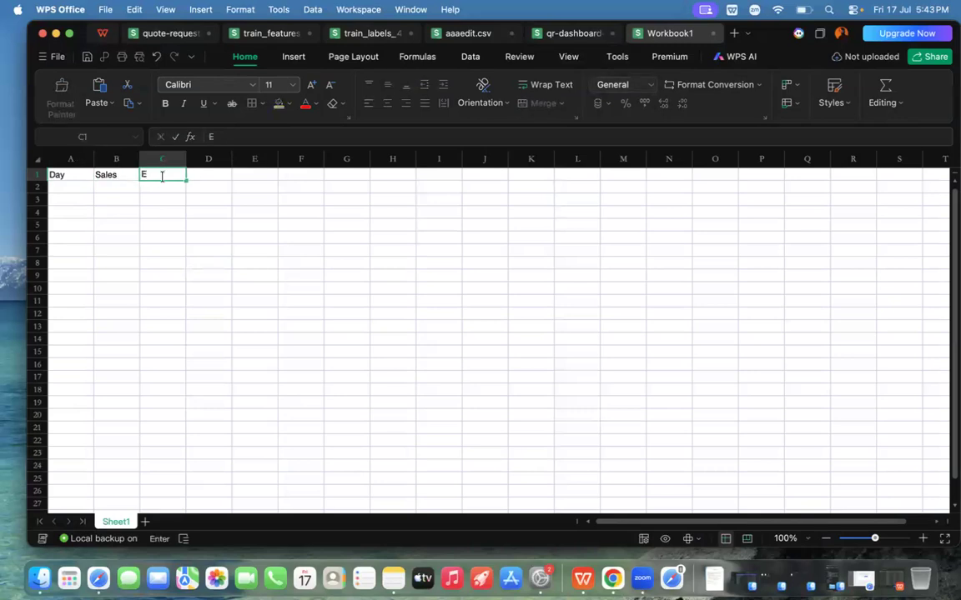
text(xpenses)
Step: Enter Monday, Tuesday and Wednesday in cells A2 to A4 under the Day heading
click(76, 187)
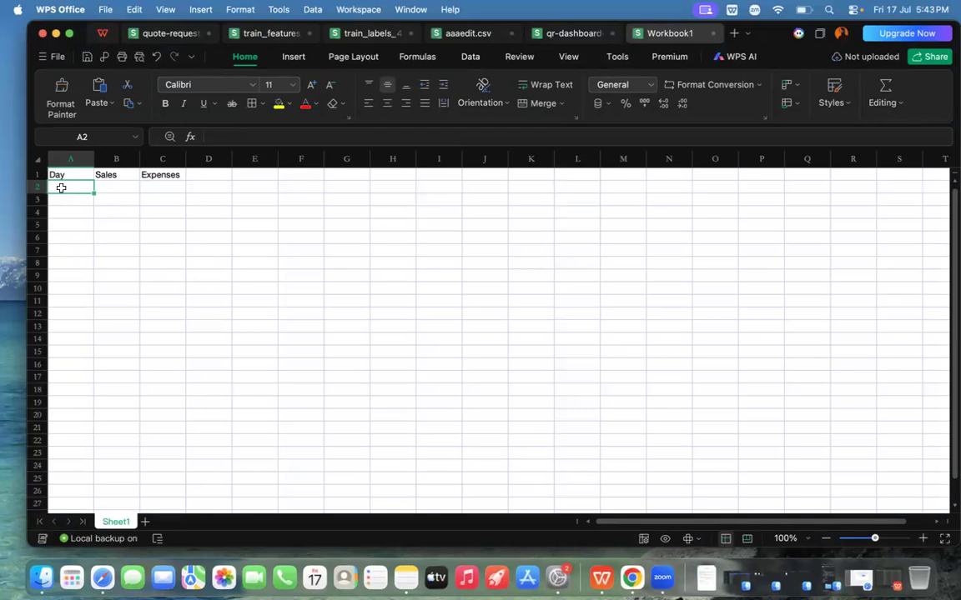
text(Monday)
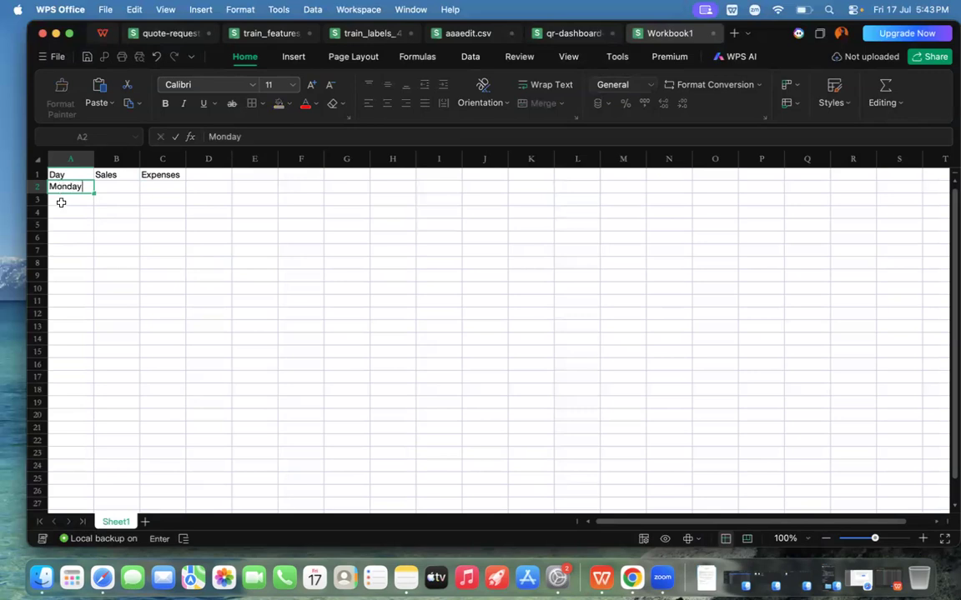
click(60, 201)
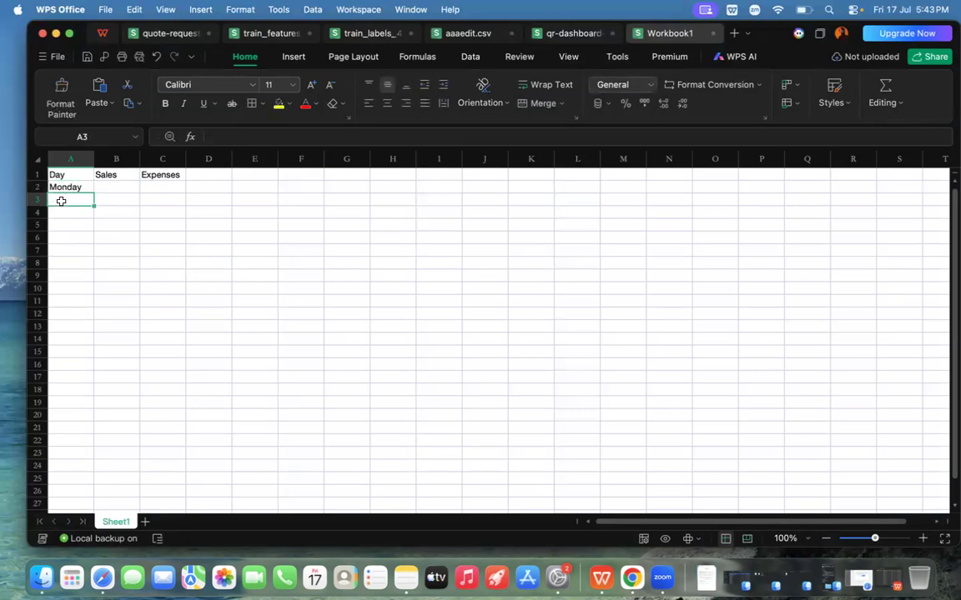
text(Tuesday)
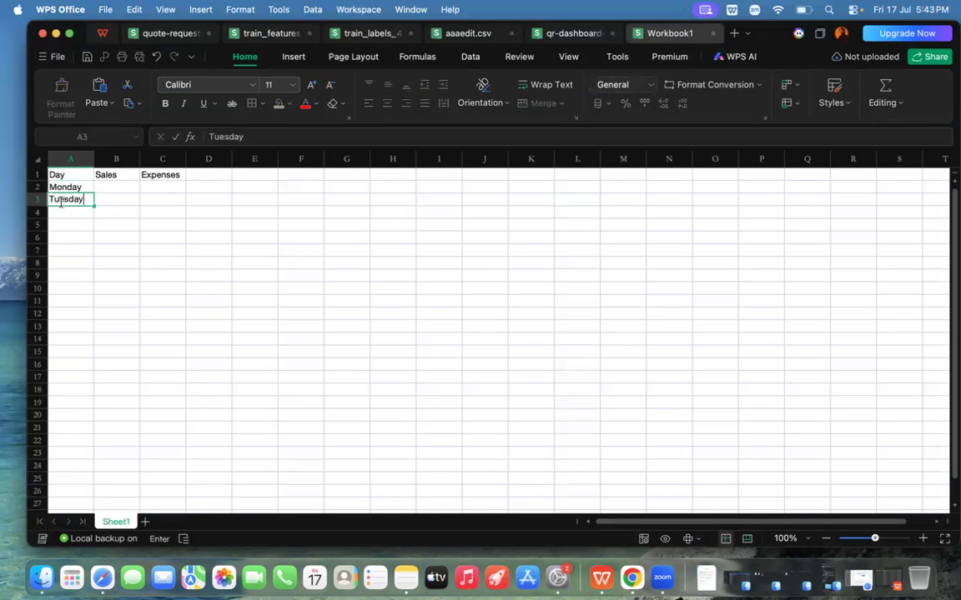
click(64, 213)
text(W)
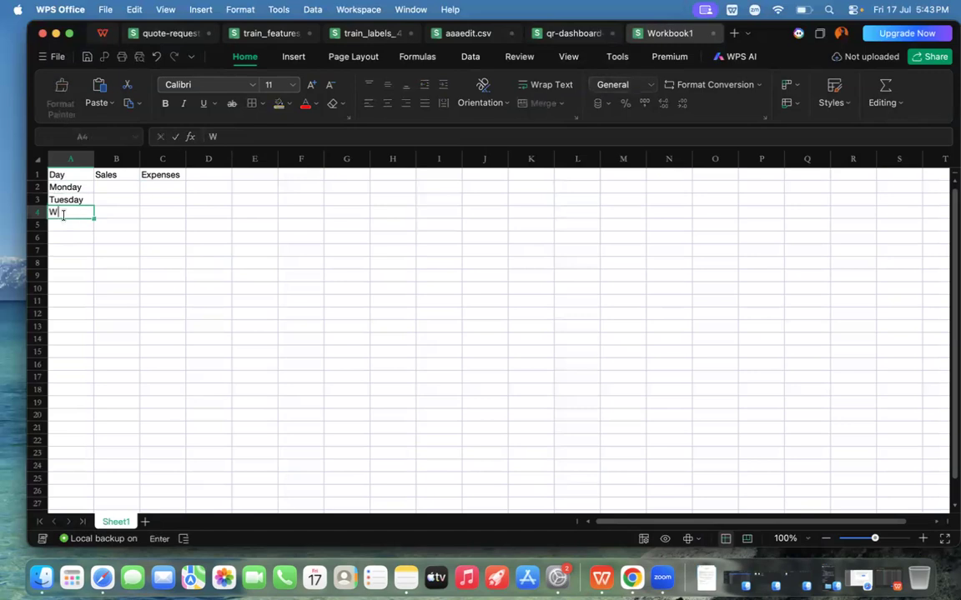
text(Ednesday)
click(60, 214)
key(BackSpace)
text(e)
Step: Enter Thursday and Friday in cells A5 and A6 of the Day column
click(62, 224)
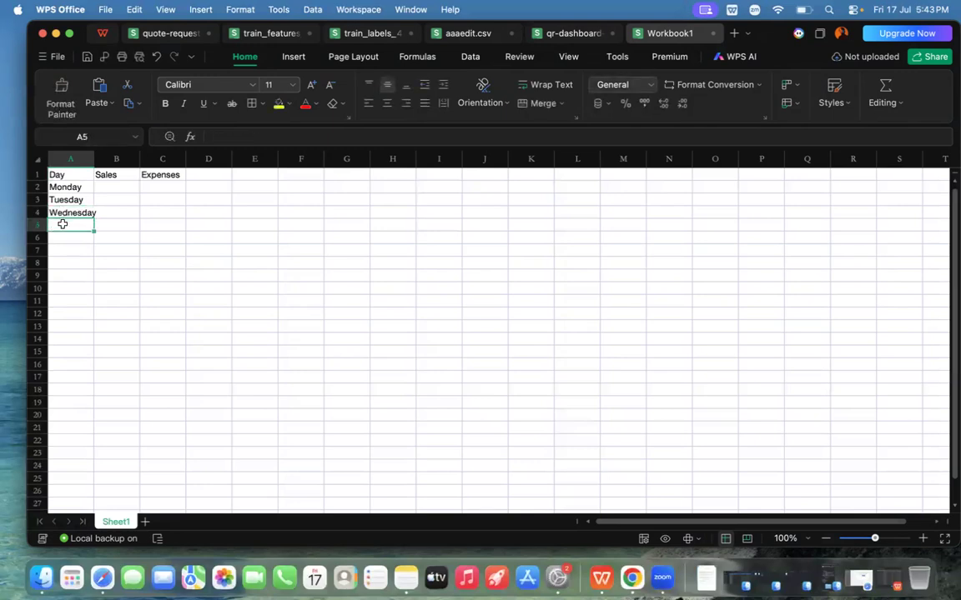
text(Th)
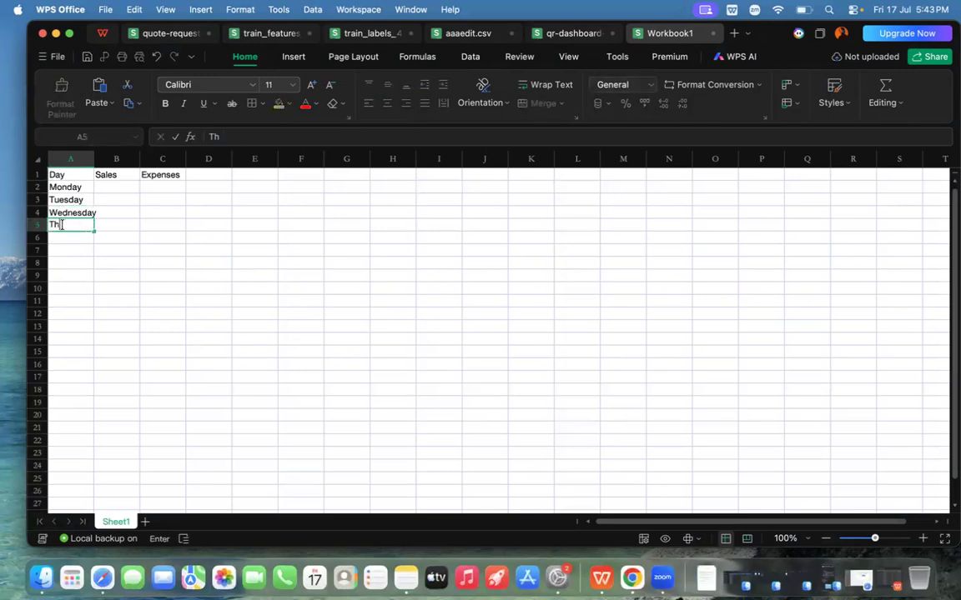
text(ursday)
click(65, 245)
click(65, 236)
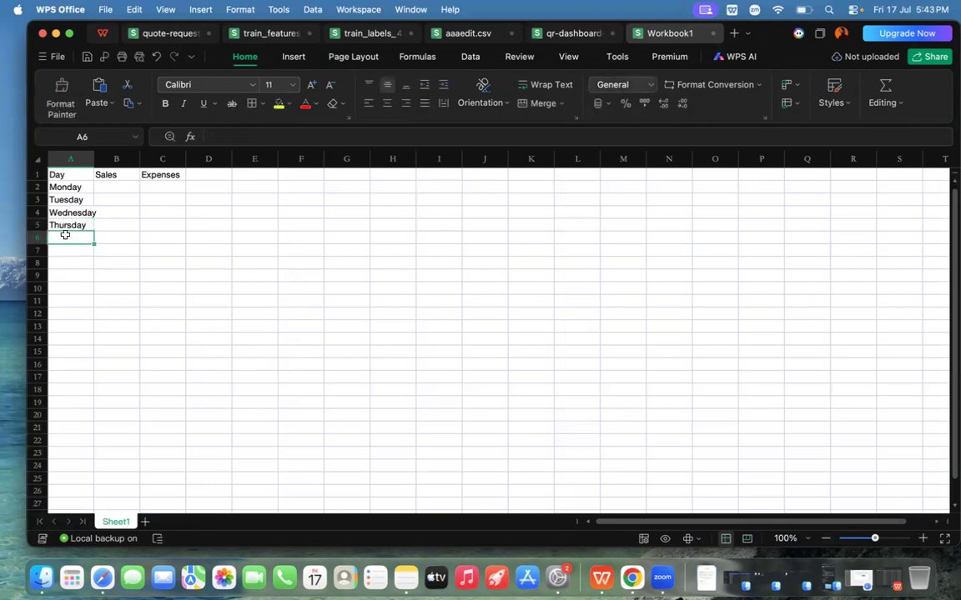
text(Friday)
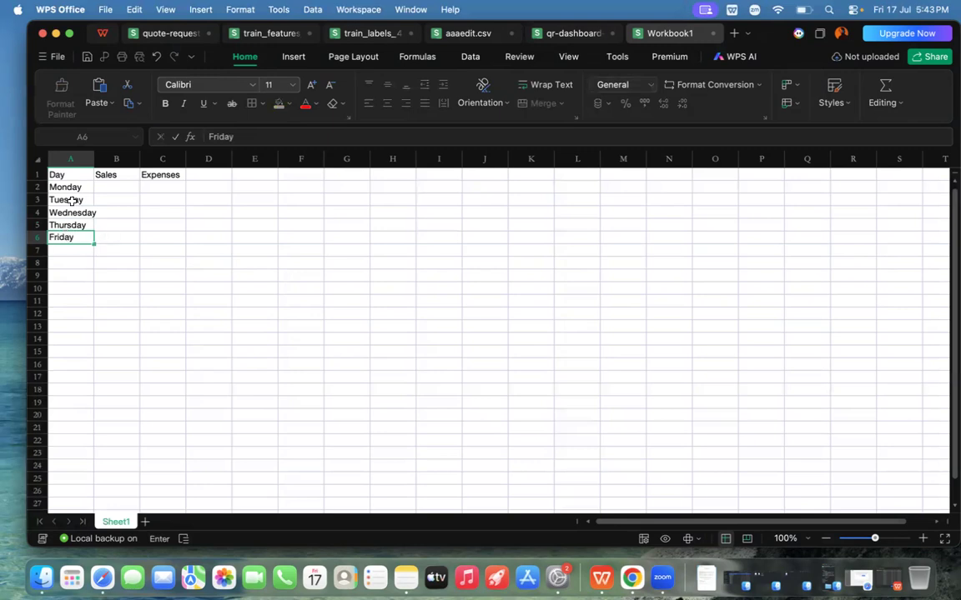
Step: Enter Monday's sales of 5000 in B2 and expenses of 2000 in C2
click(109, 190)
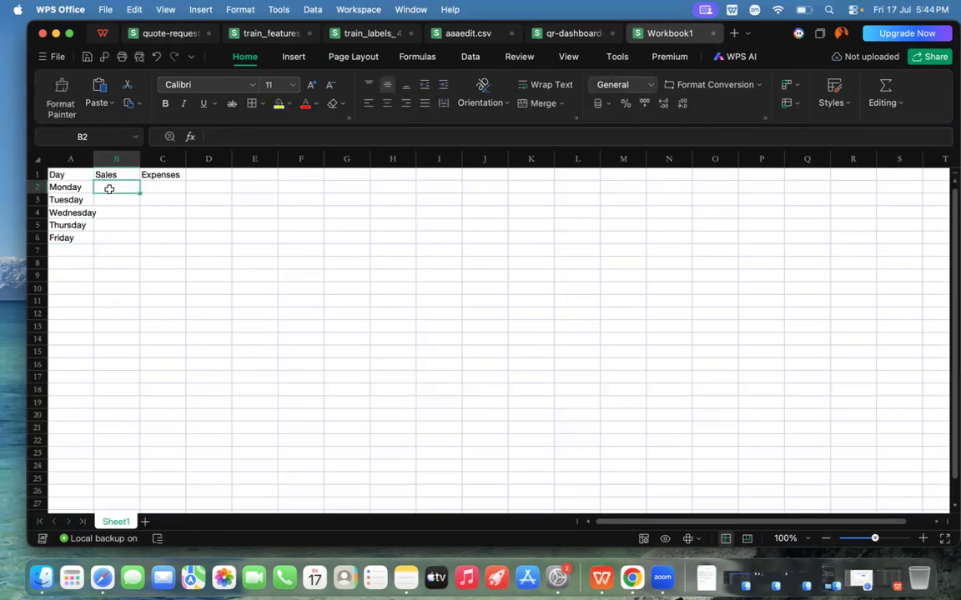
text(5000)
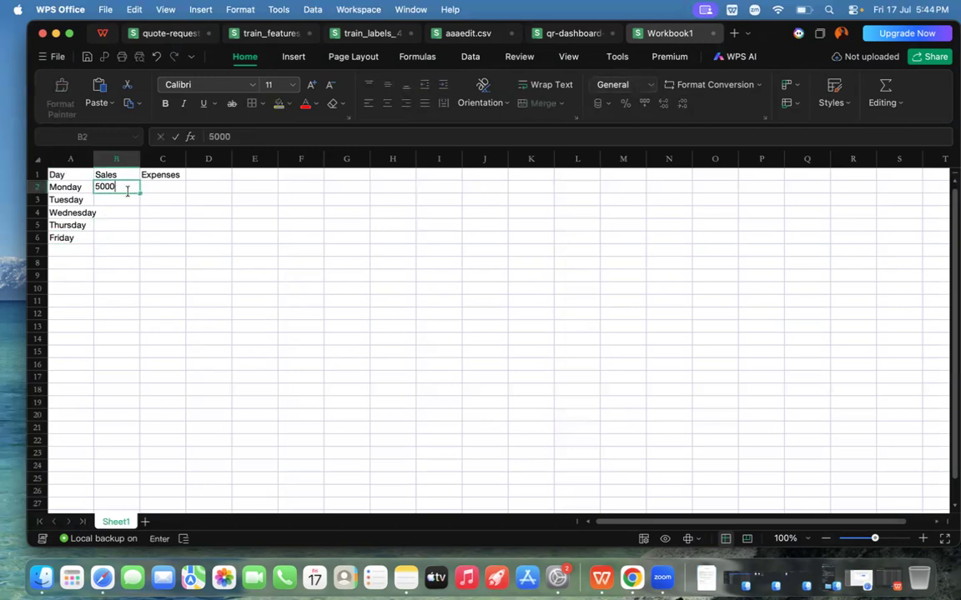
click(157, 187)
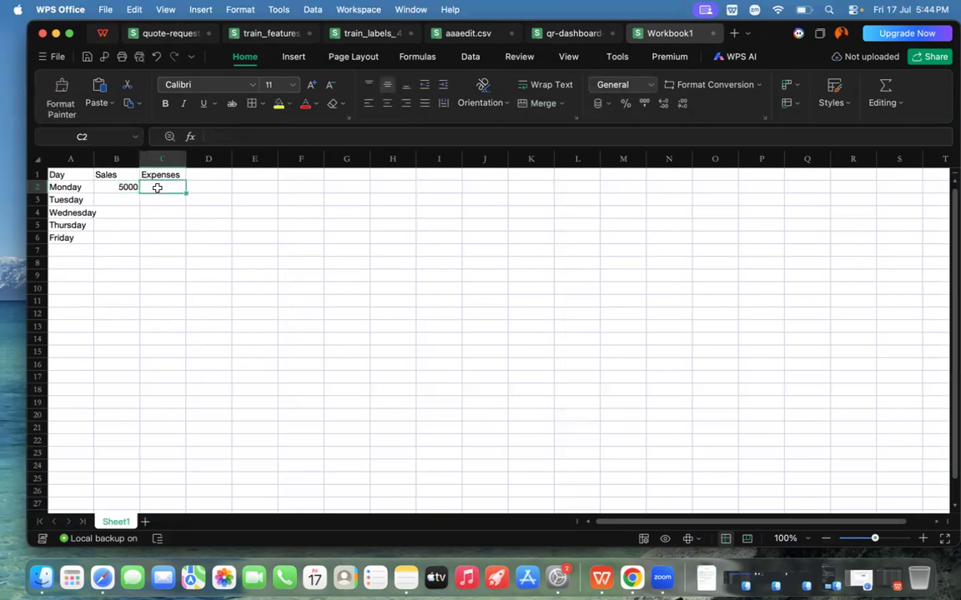
text(2000)
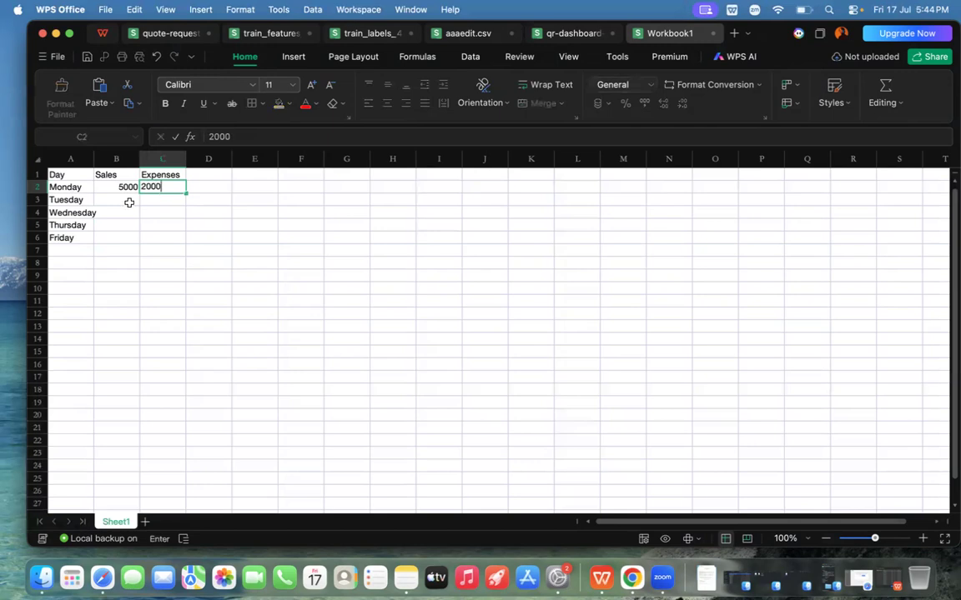
Step: Enter Tuesday's sales of 6500 in B3 and expenses of 2500 in C3
click(121, 202)
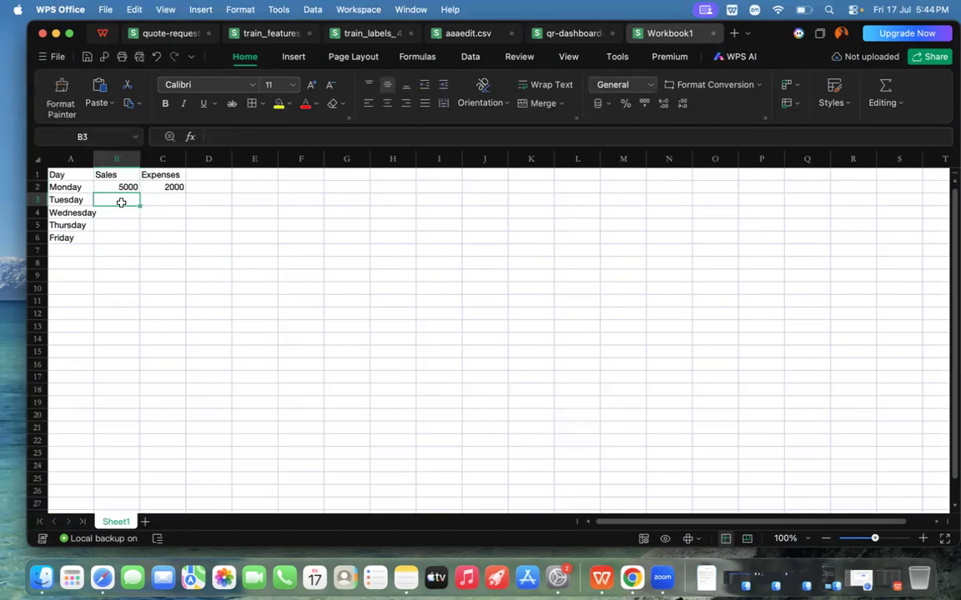
text(6500)
click(165, 198)
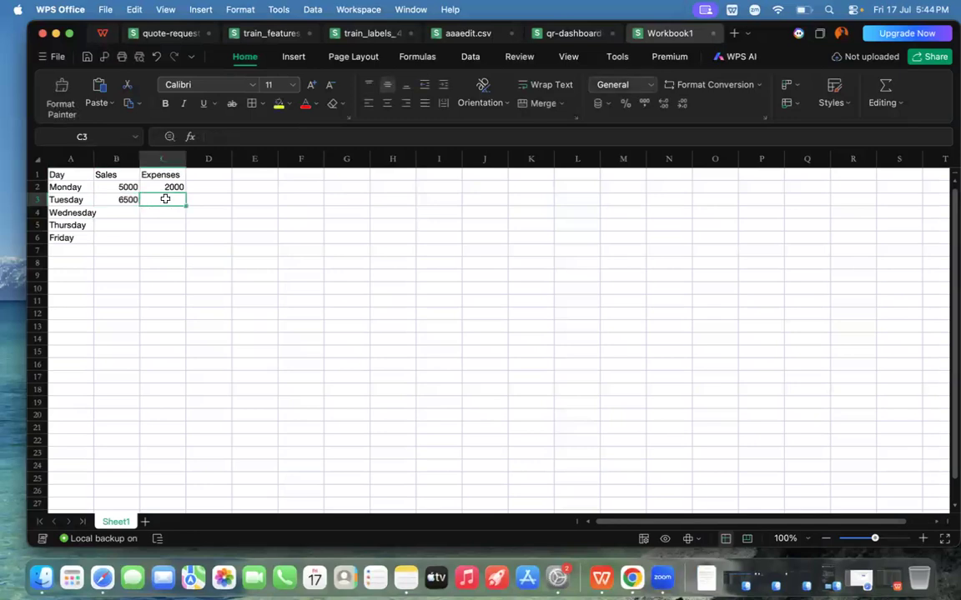
text(2500)
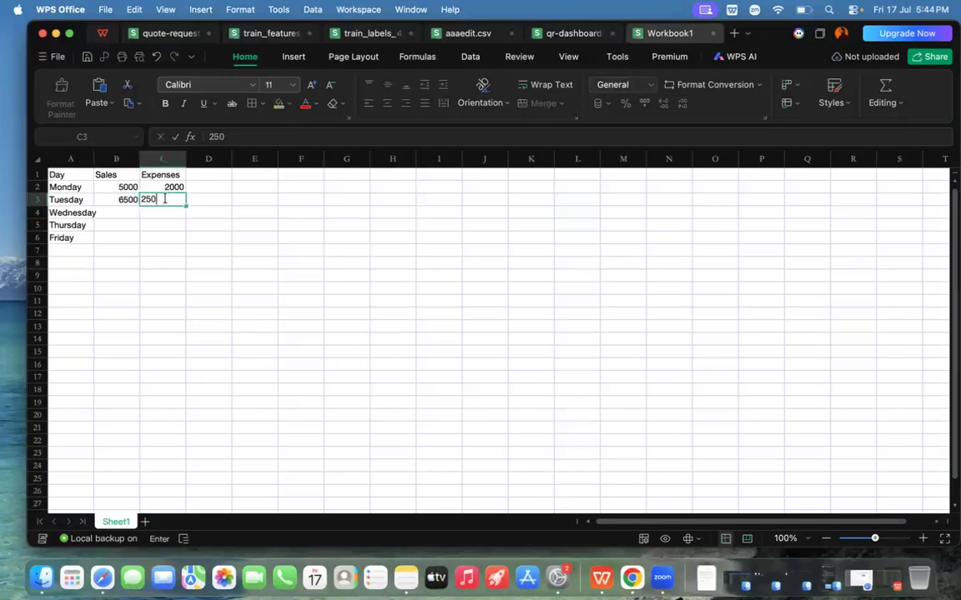
click(122, 211)
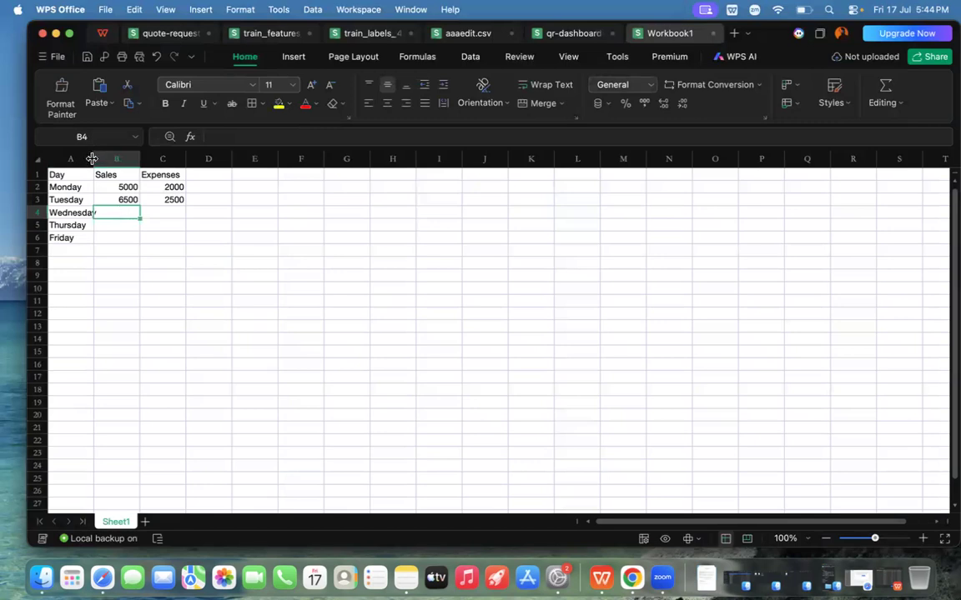
Step: Widen column A to fit Wednesday, and fill in that day's sales of 4000 in B4 and expenses of 1800 in C4
drag(93, 160, 103, 159)
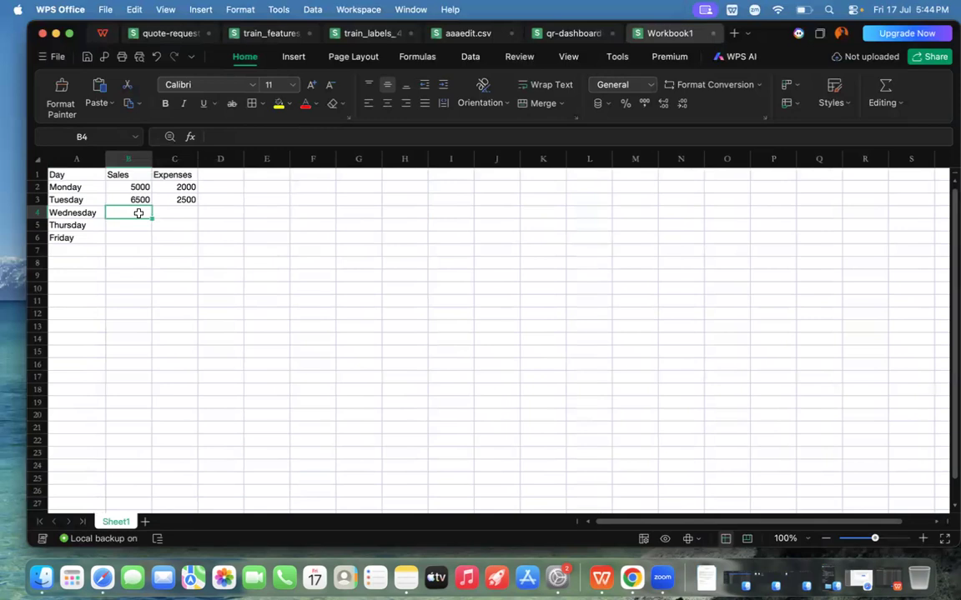
text(460)
key(BackSpace)
key(BackSpace)
text(000)
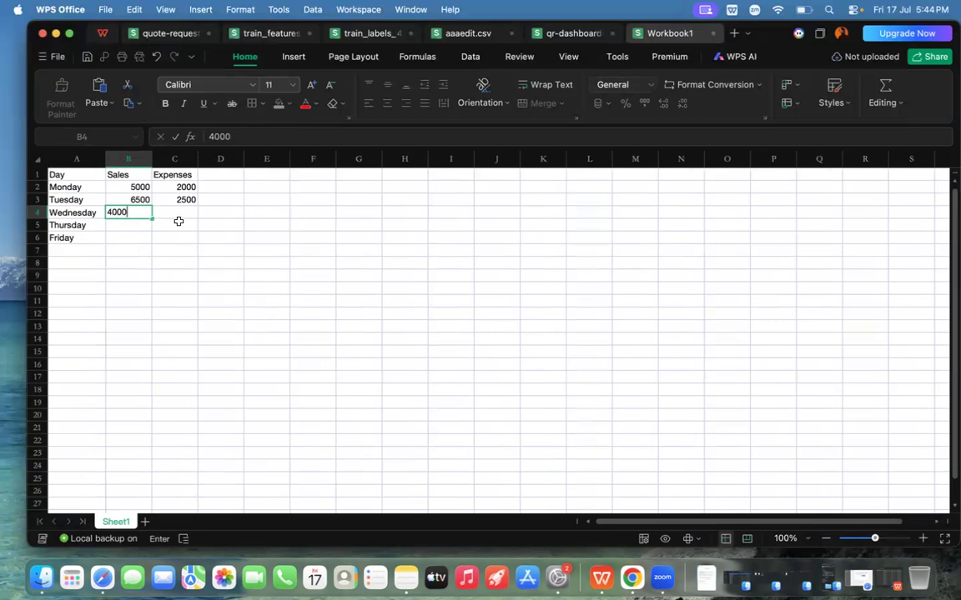
click(179, 214)
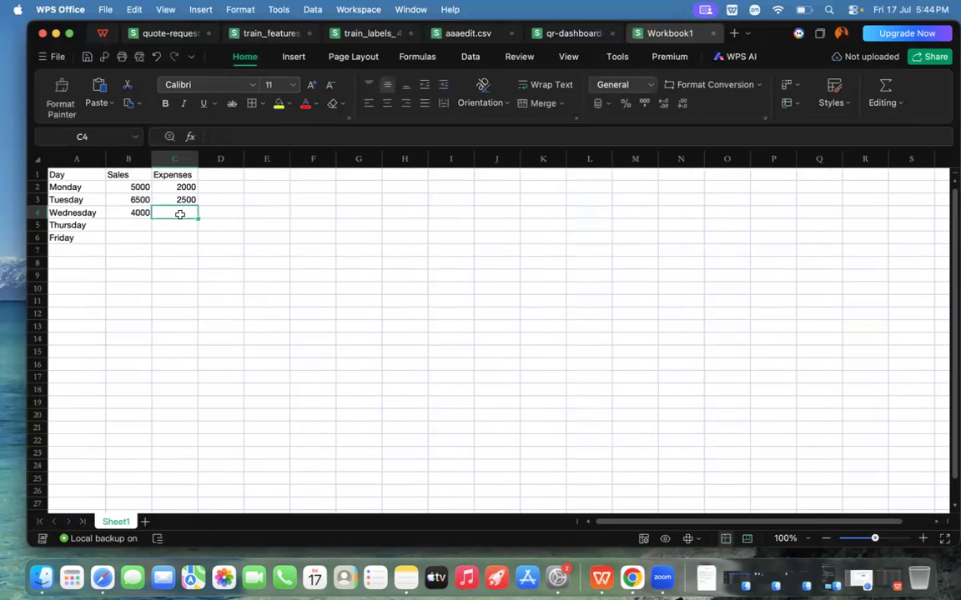
text(1800)
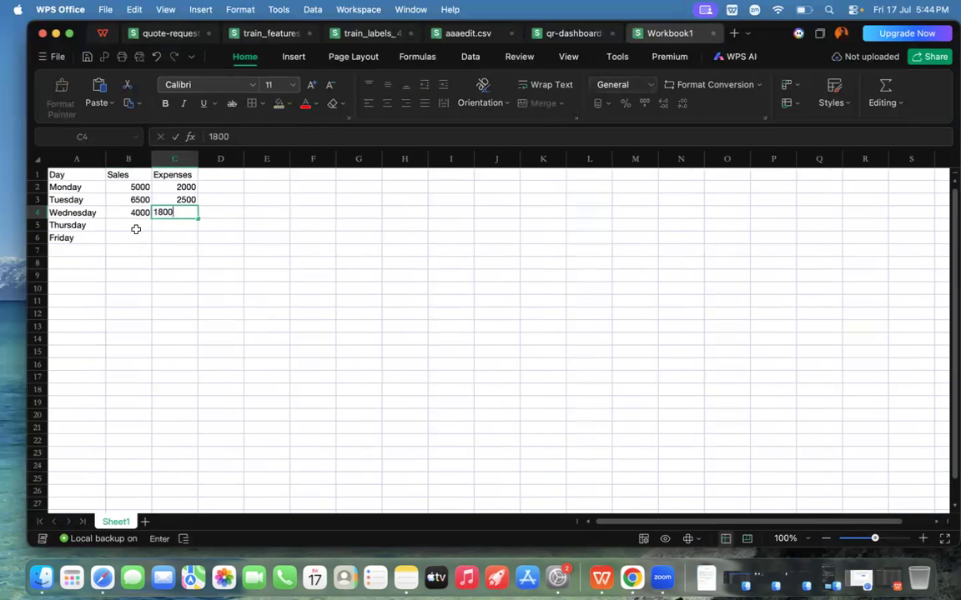
Step: Enter Thursday's sales of 7200 in B5 and expenses of 3000 in C5
click(127, 226)
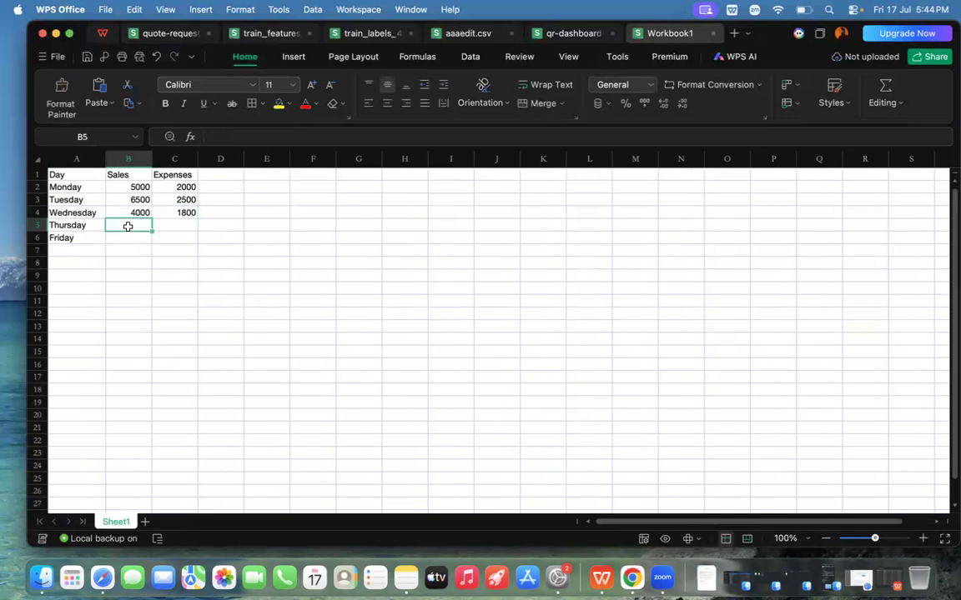
text(7200)
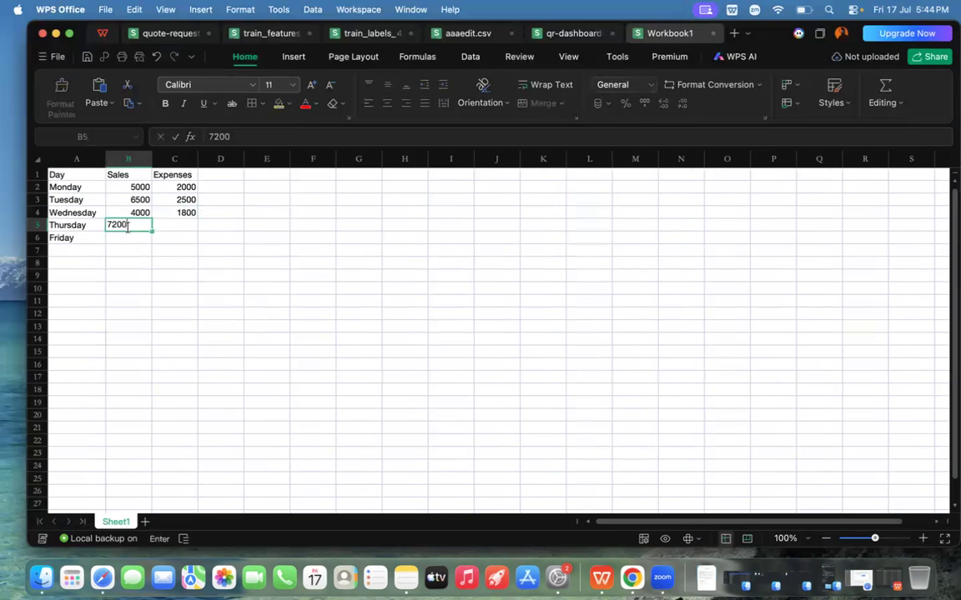
click(172, 226)
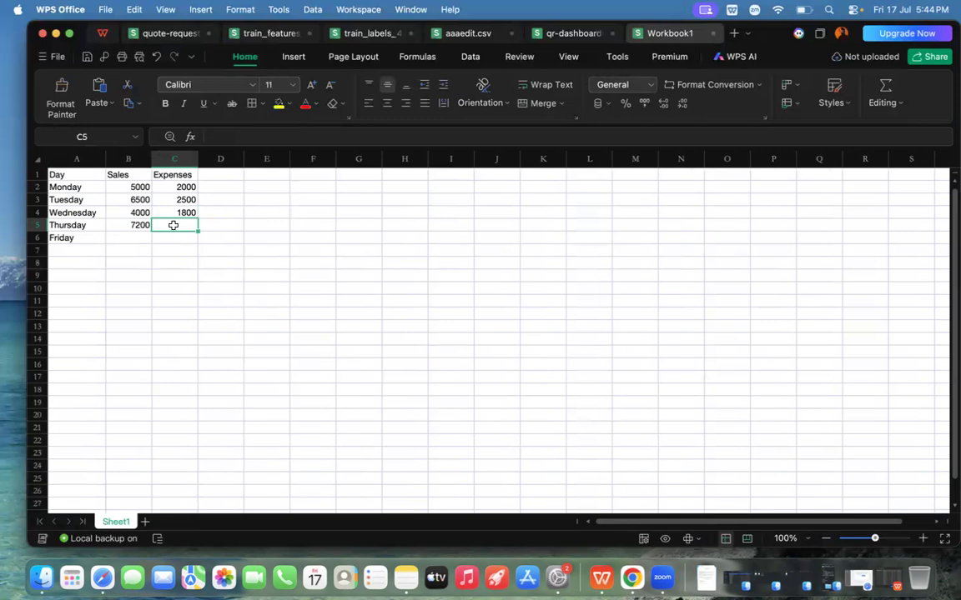
text(3000)
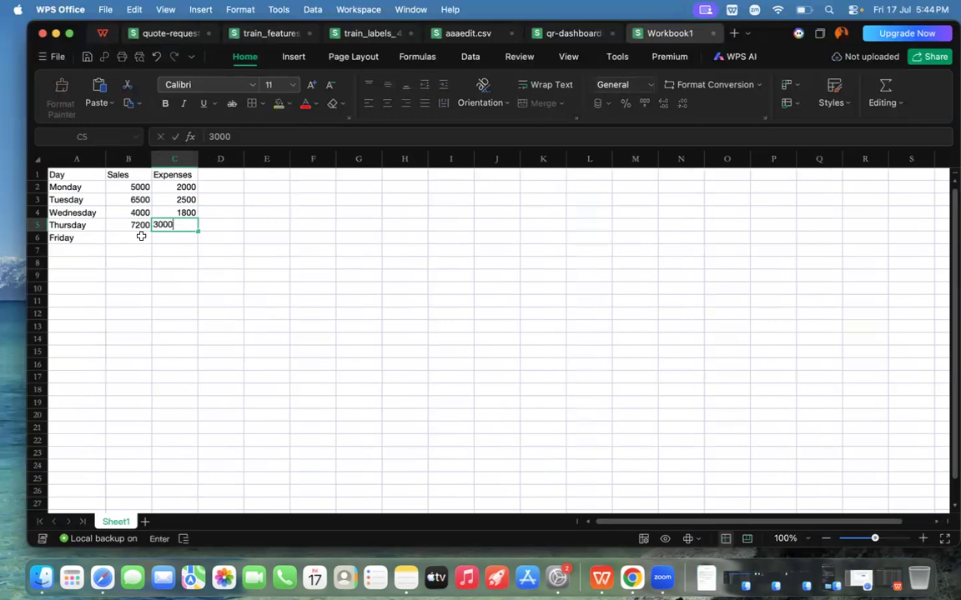
Step: Enter Friday's sales of 8000 in B6 and expenses of 3200 in C6
click(139, 237)
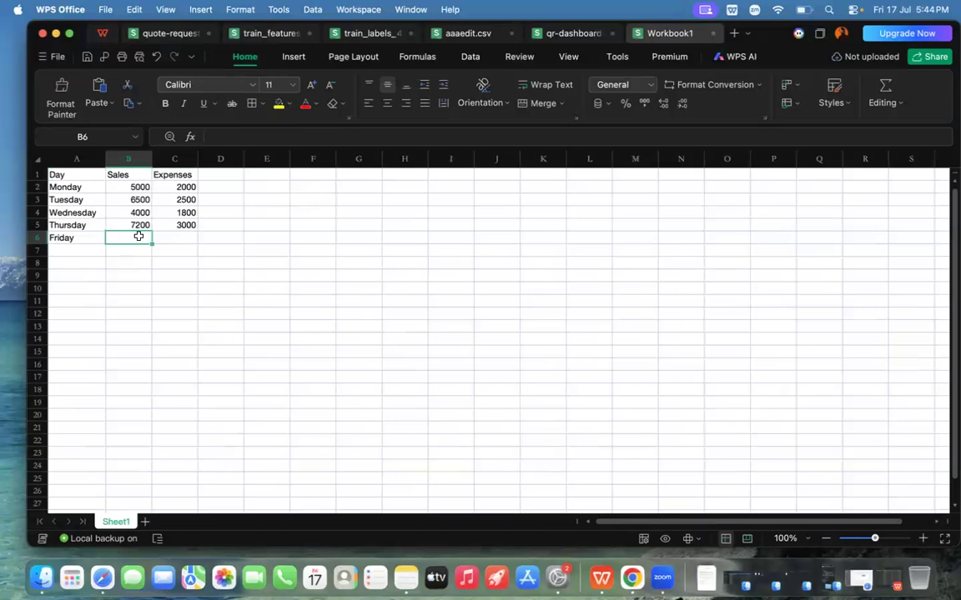
text(8000)
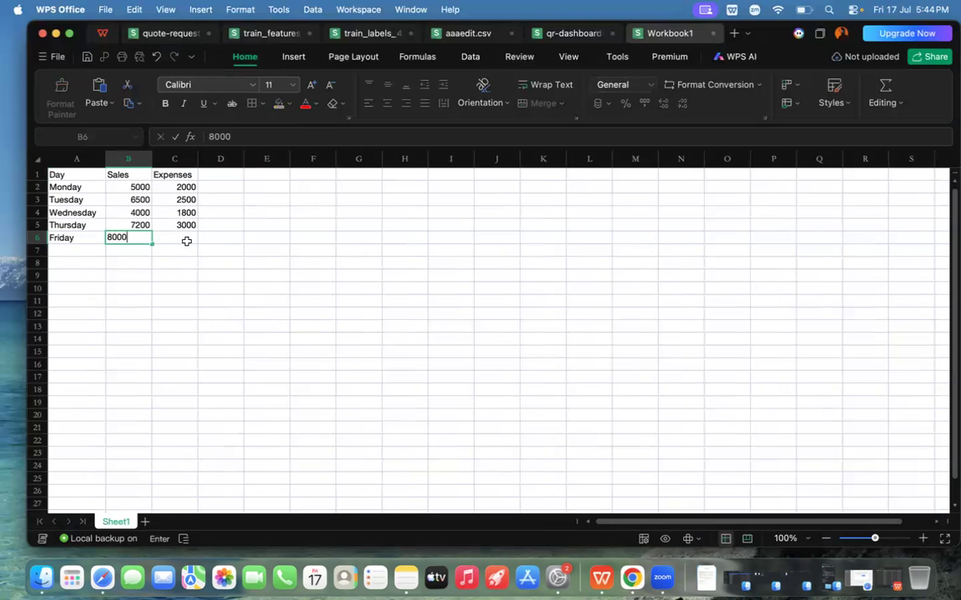
click(183, 236)
text(3200)
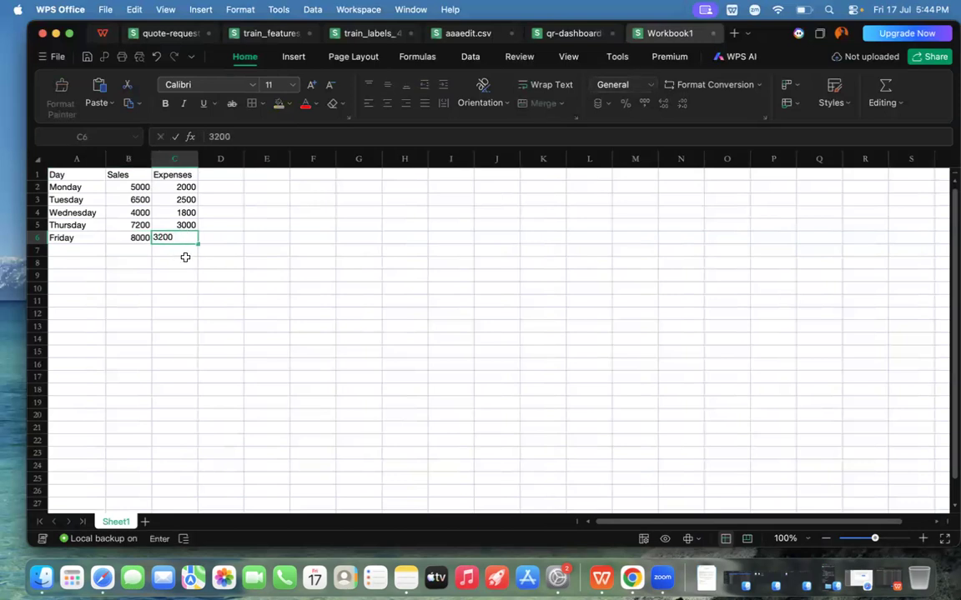
click(185, 258)
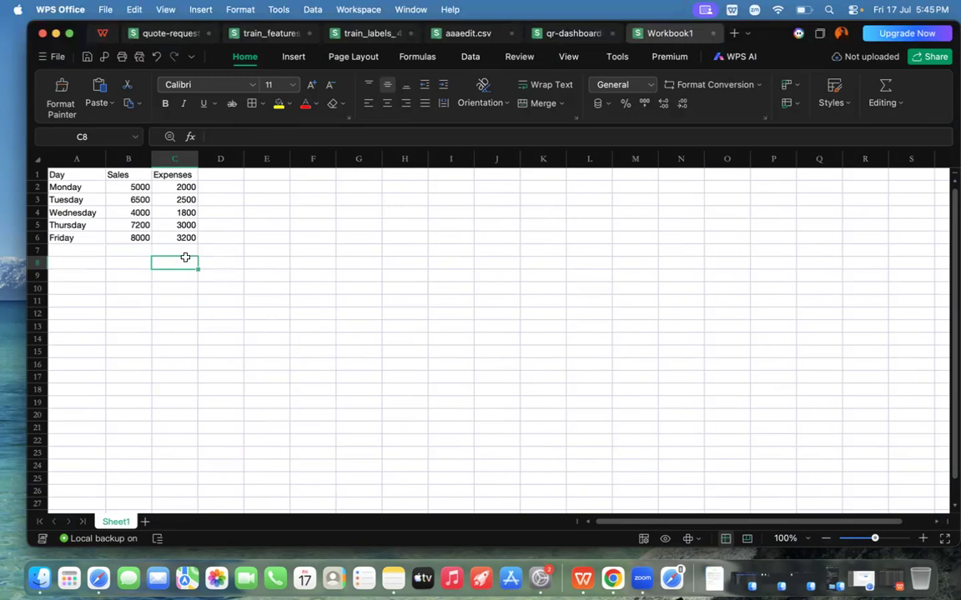
Step: Add the label Total in A8 and begin a formula in B8 for the Sales column
click(64, 265)
text(T)
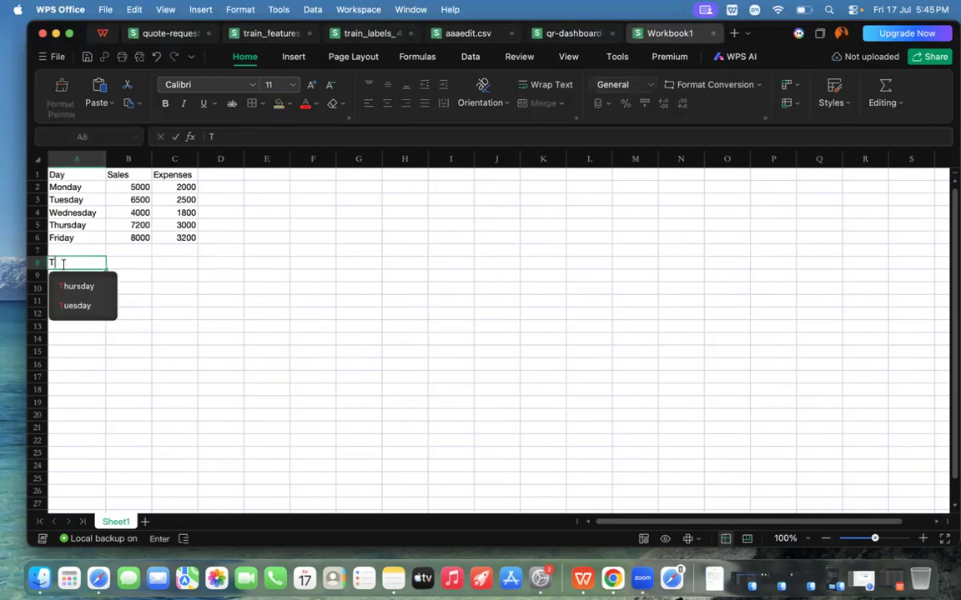
text(otal)
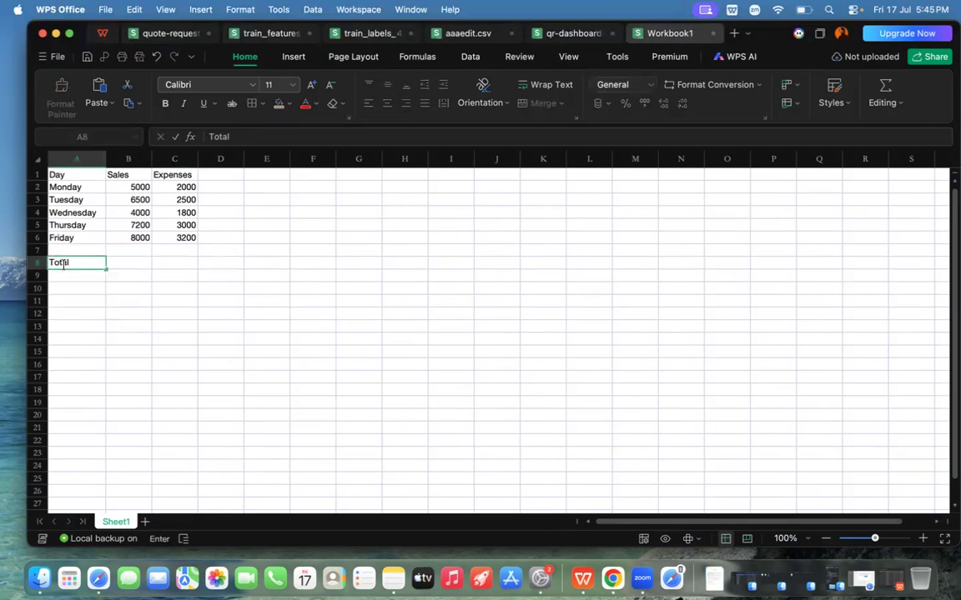
click(125, 264)
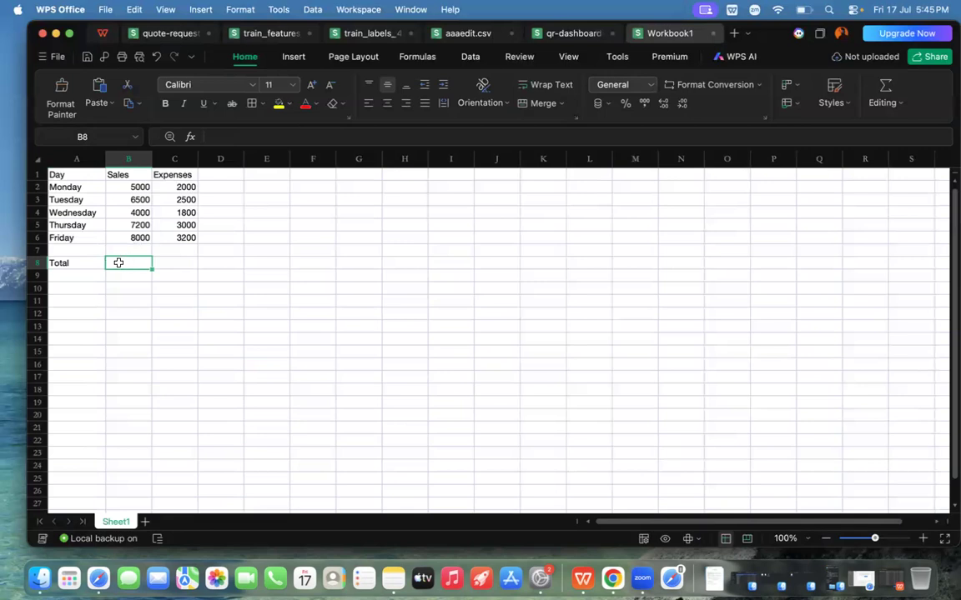
text(=)
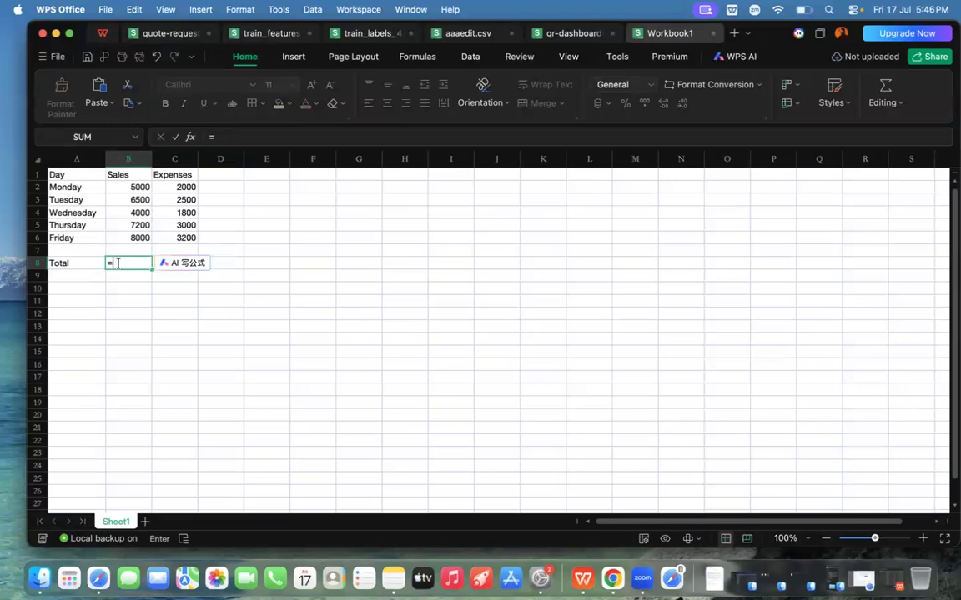
text(S)
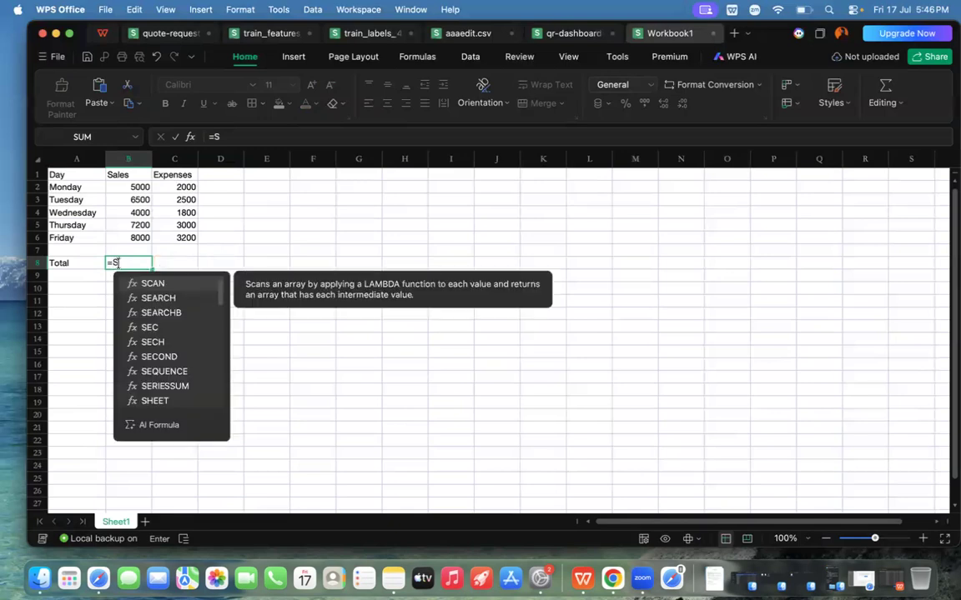
text(u)
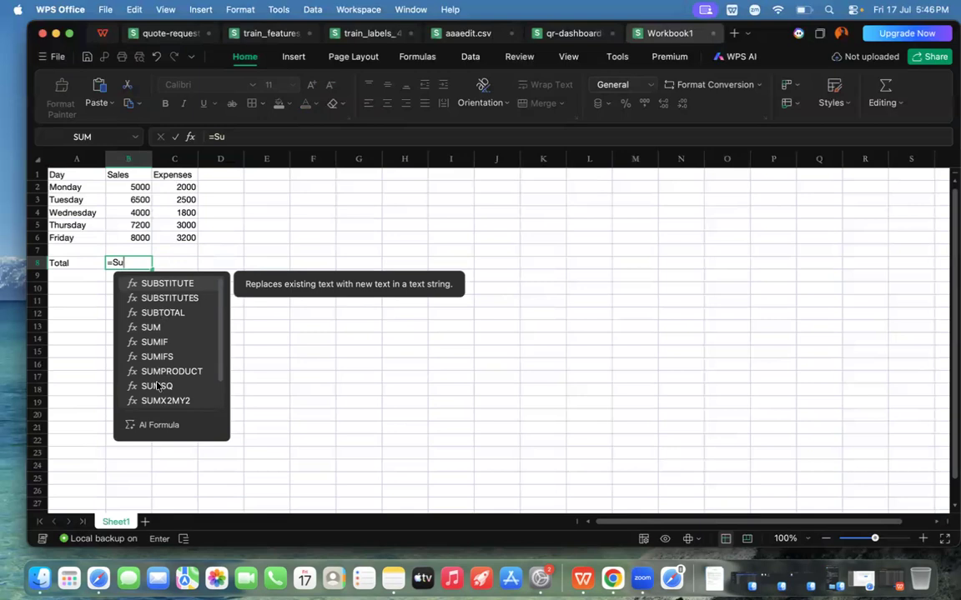
click(150, 326)
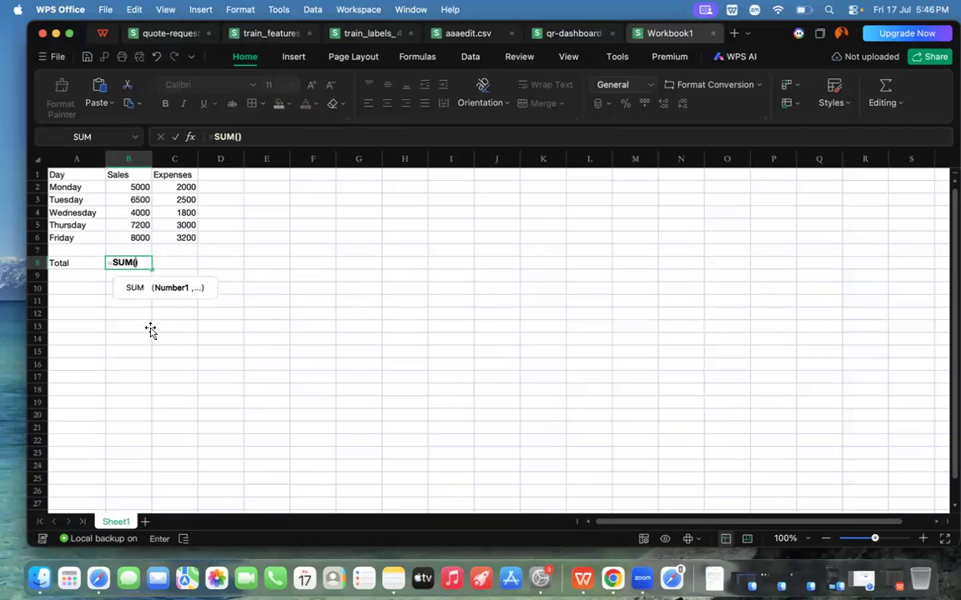
key(BackSpace)
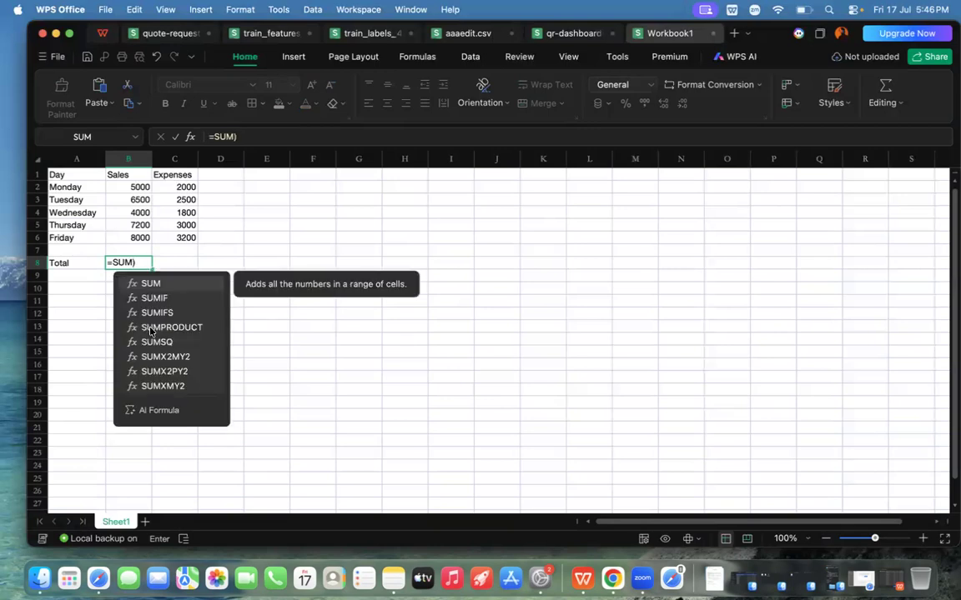
click(138, 263)
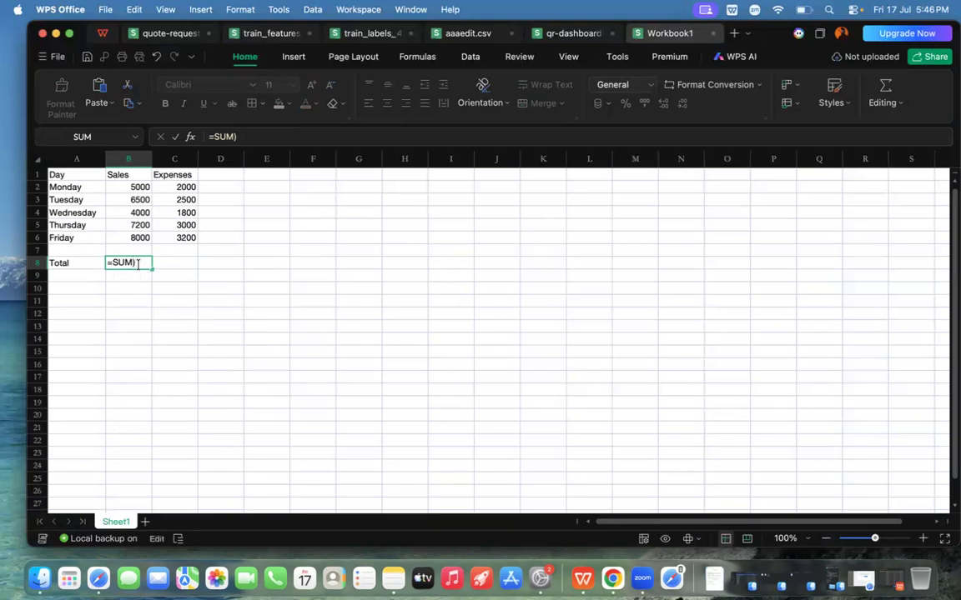
key(BackSpace)
key(BackSpace)
key(BackSpace)
key(BackSpace)
Step: Insert the SUM function into the formula in B8
text(sum)
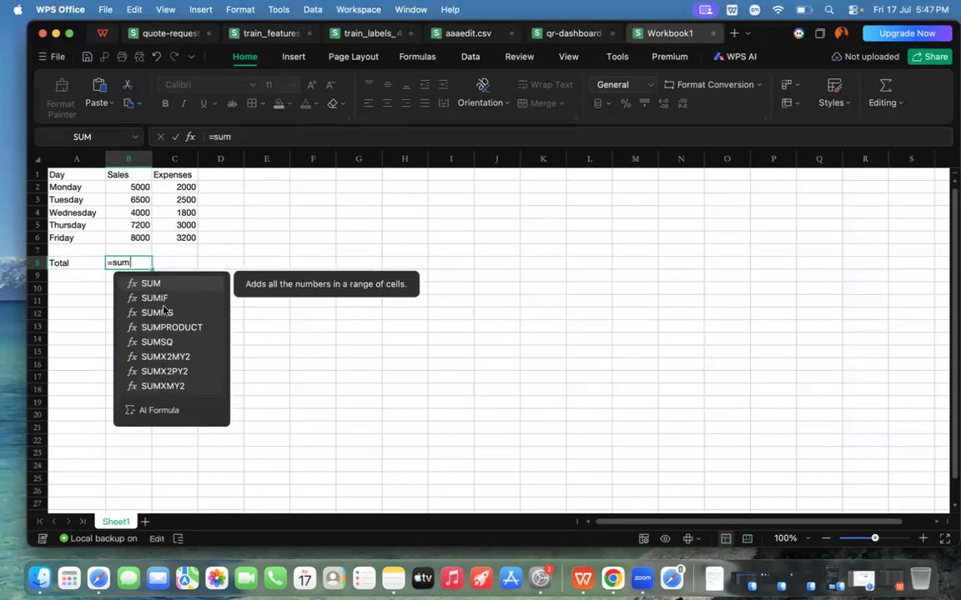
click(151, 284)
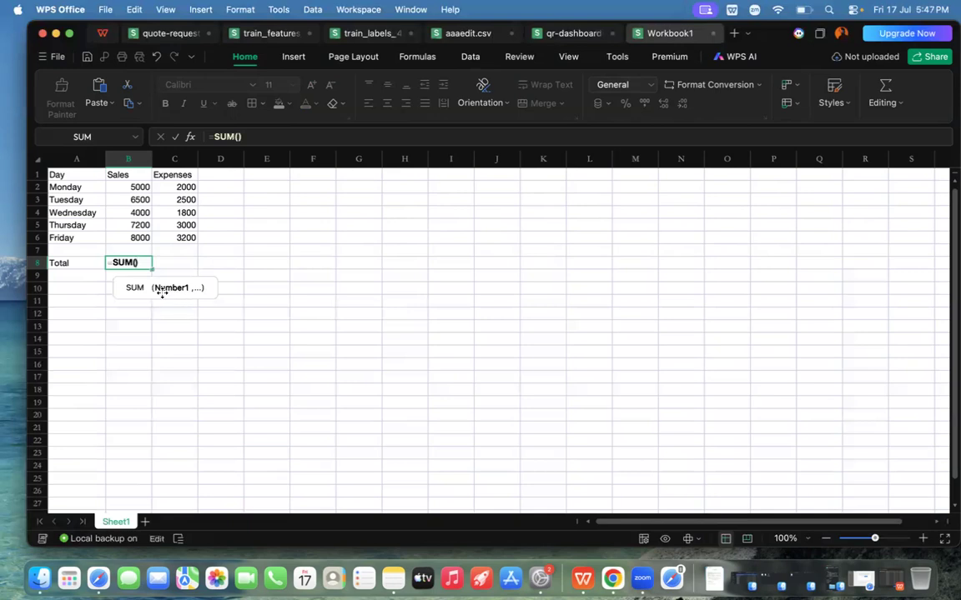
click(118, 186)
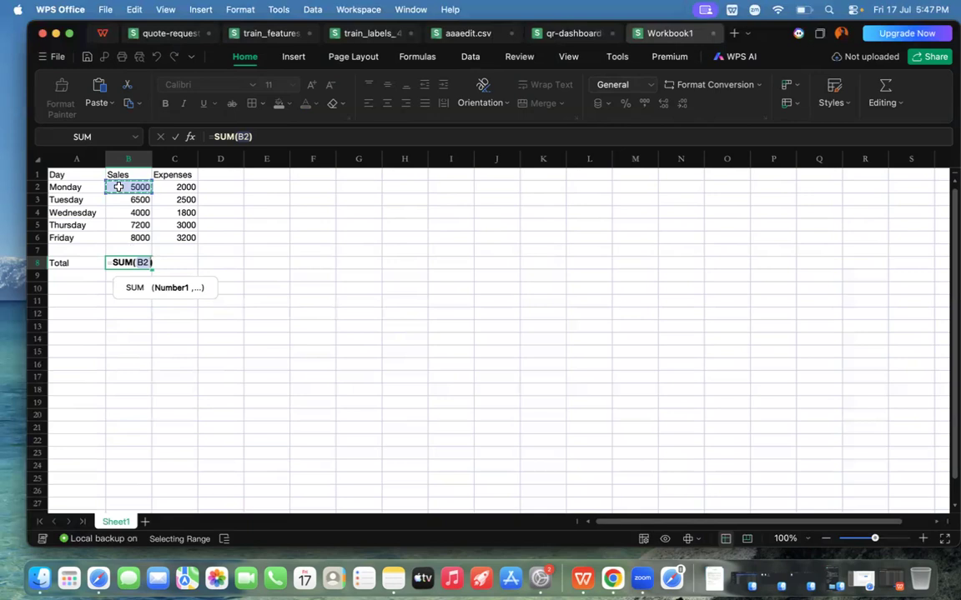
drag(118, 187, 126, 235)
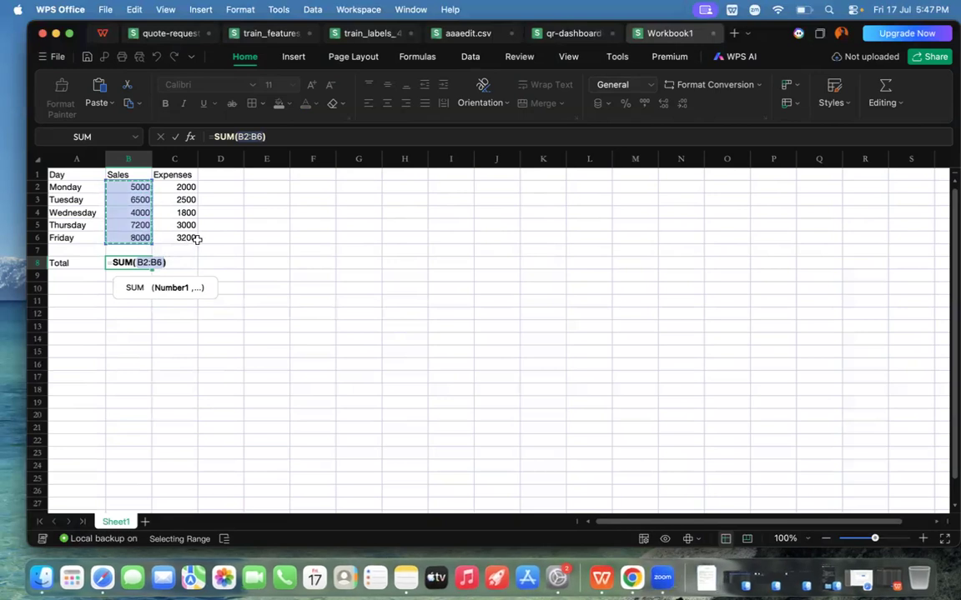
key(BackSpace)
key(BackSpace)
key(BackSpace)
key(BackSpace)
key(BackSpace)
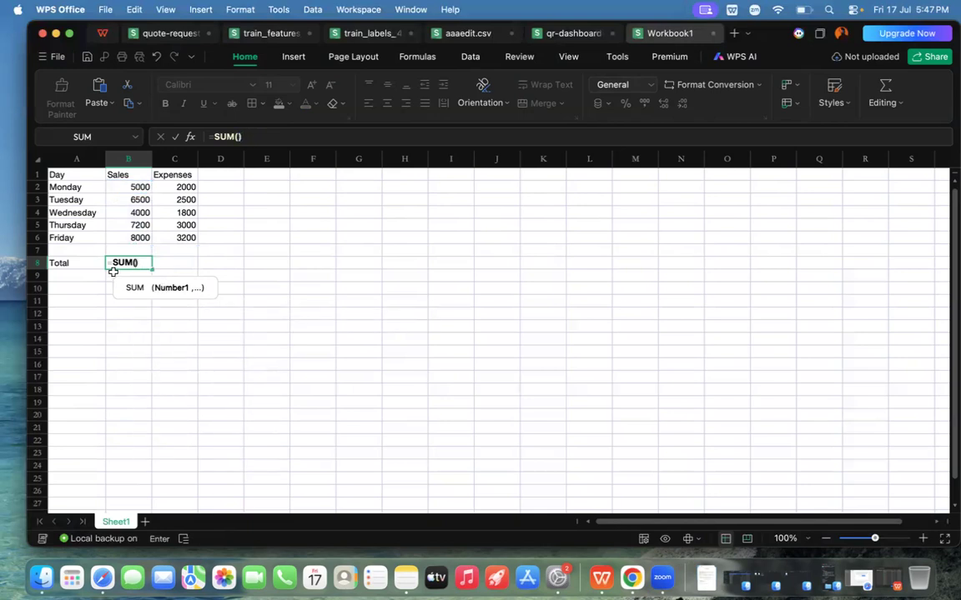
click(125, 189)
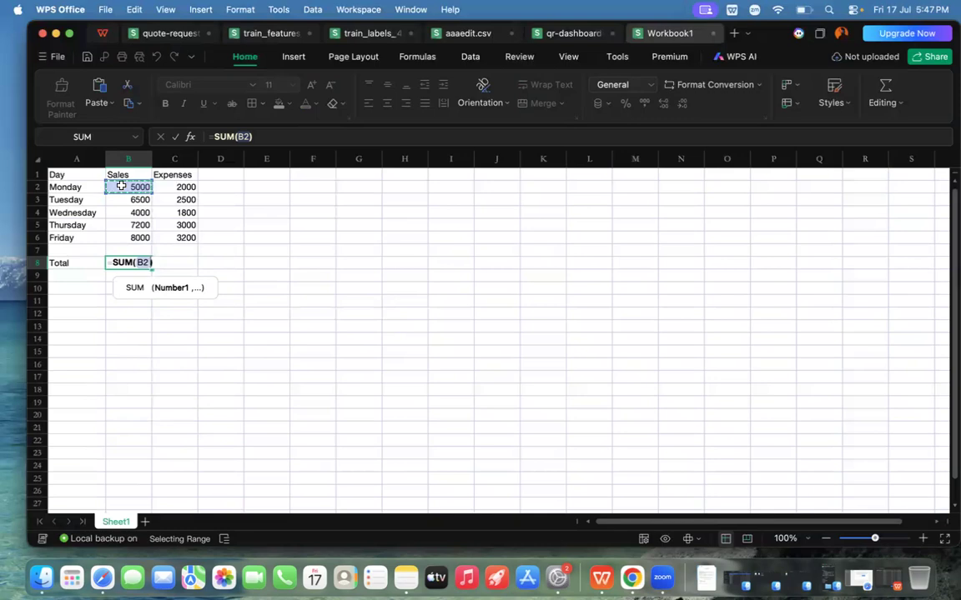
drag(120, 186, 128, 236)
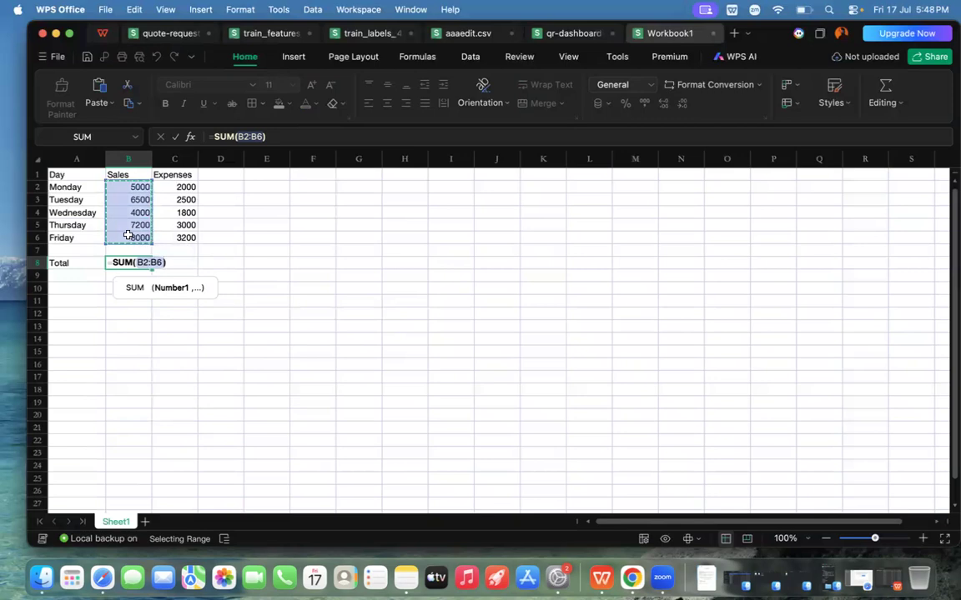
key(BackSpace)
key(BackSpace)
key(BackSpace)
key(BackSpace)
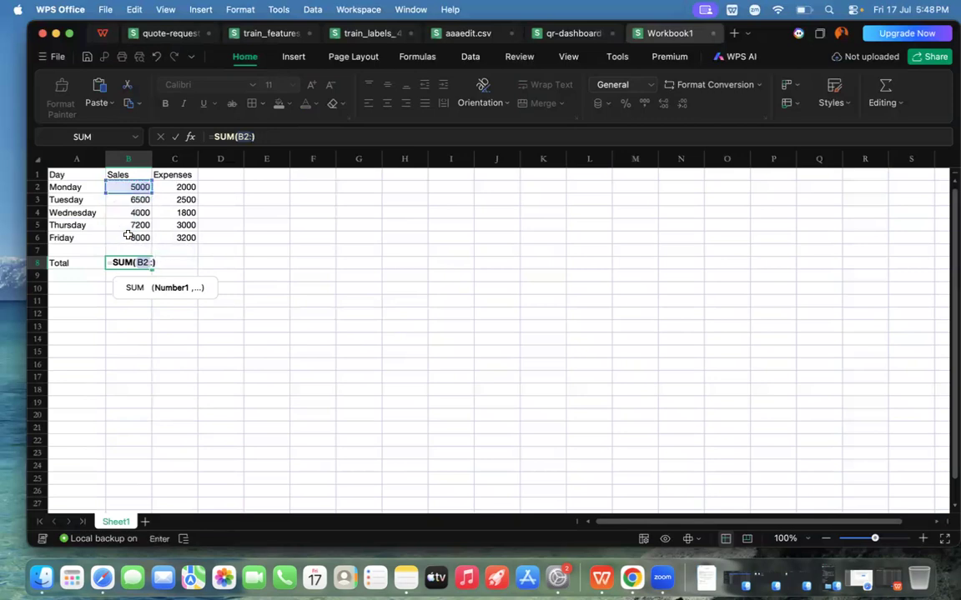
key(BackSpace)
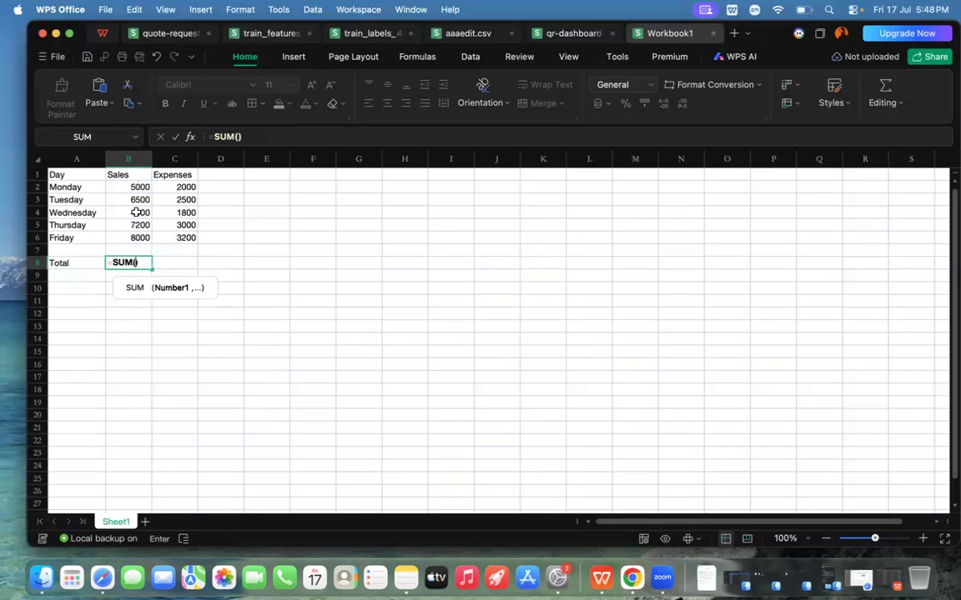
Step: Complete the SUM formula in B8 with the Monday to Friday sales range B2:B6
click(126, 186)
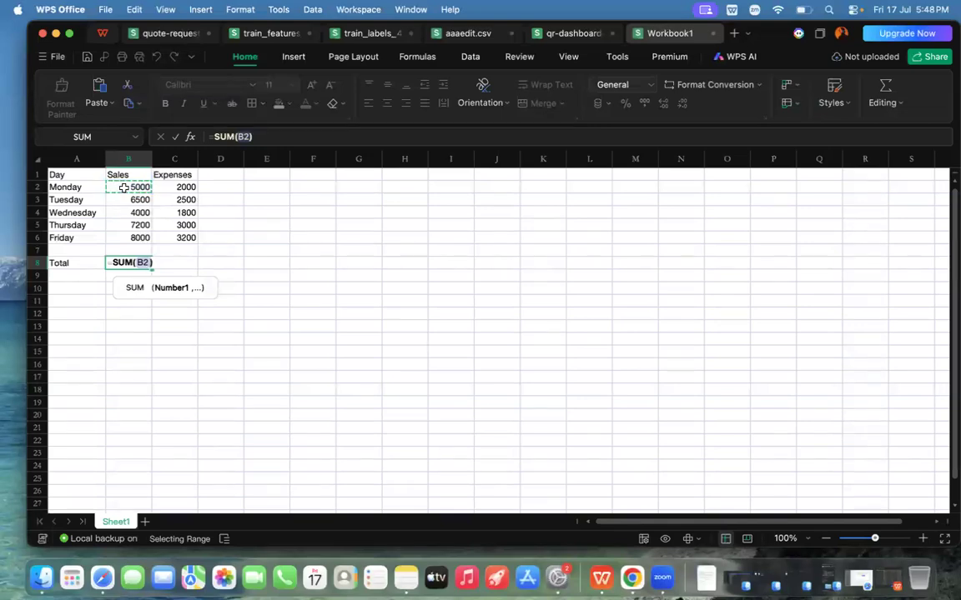
drag(124, 189, 130, 237)
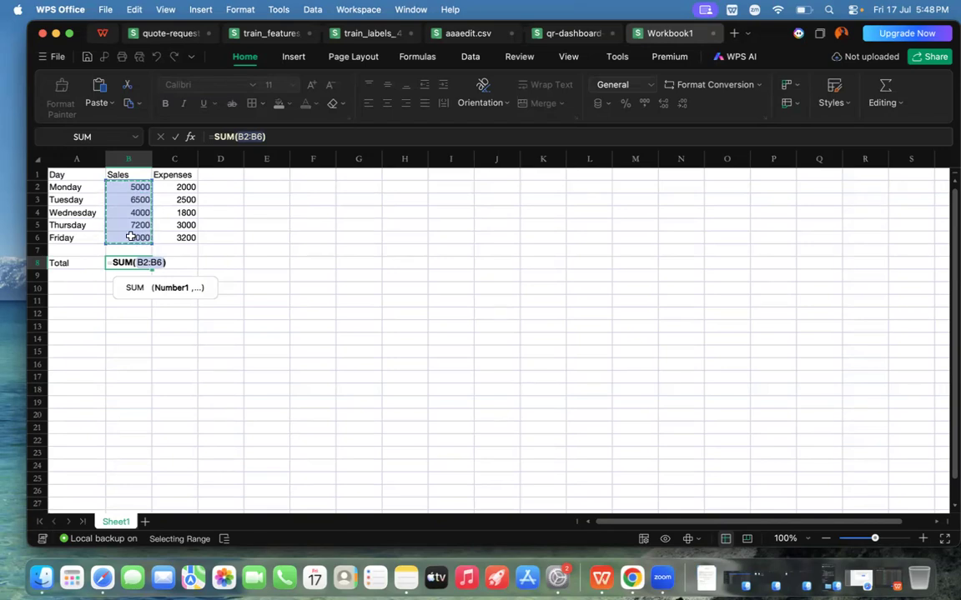
key(Return)
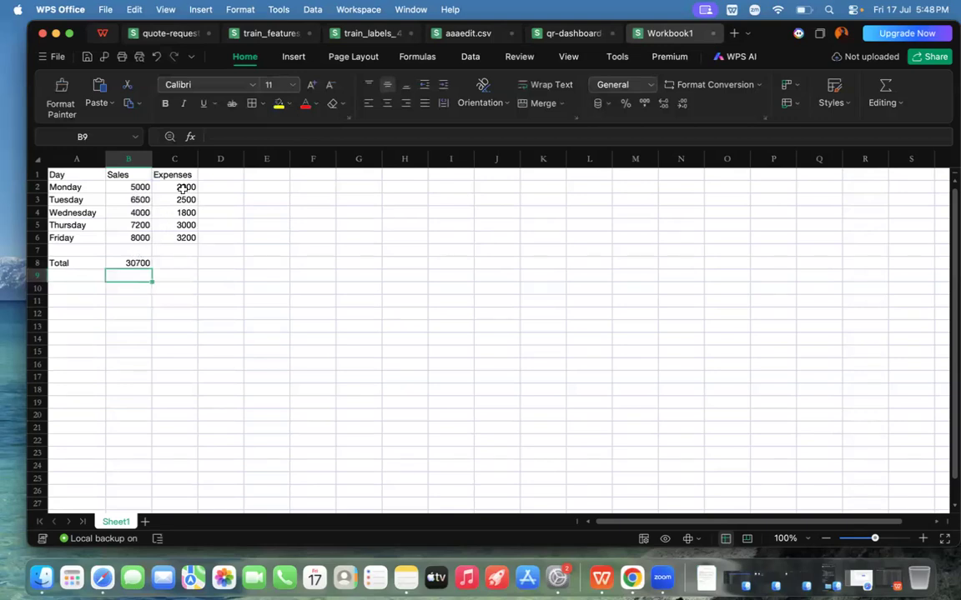
Step: Total the Monday to Friday expenses in C8 with a SUM formula over C2:C6
click(174, 264)
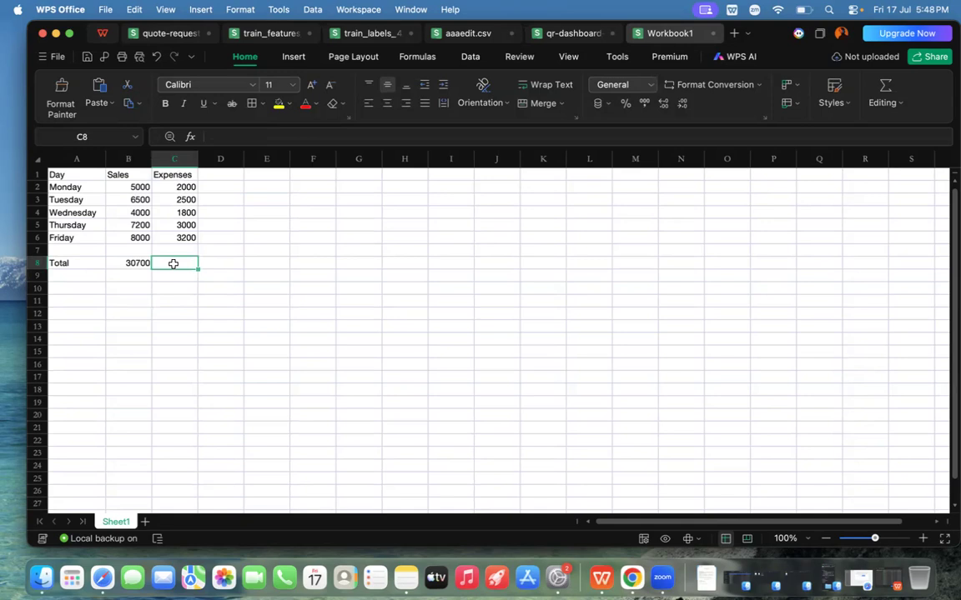
text(=sum)
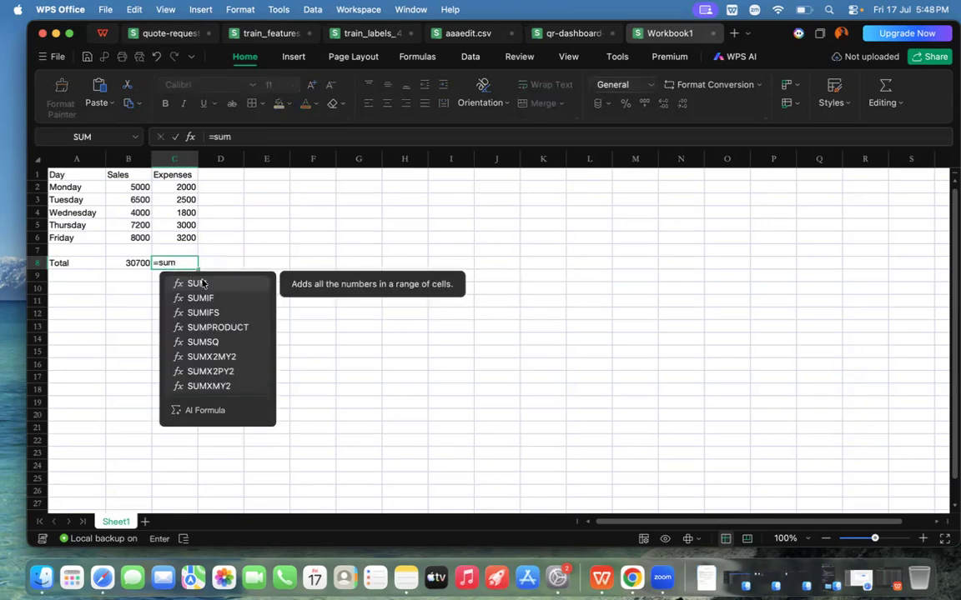
click(200, 283)
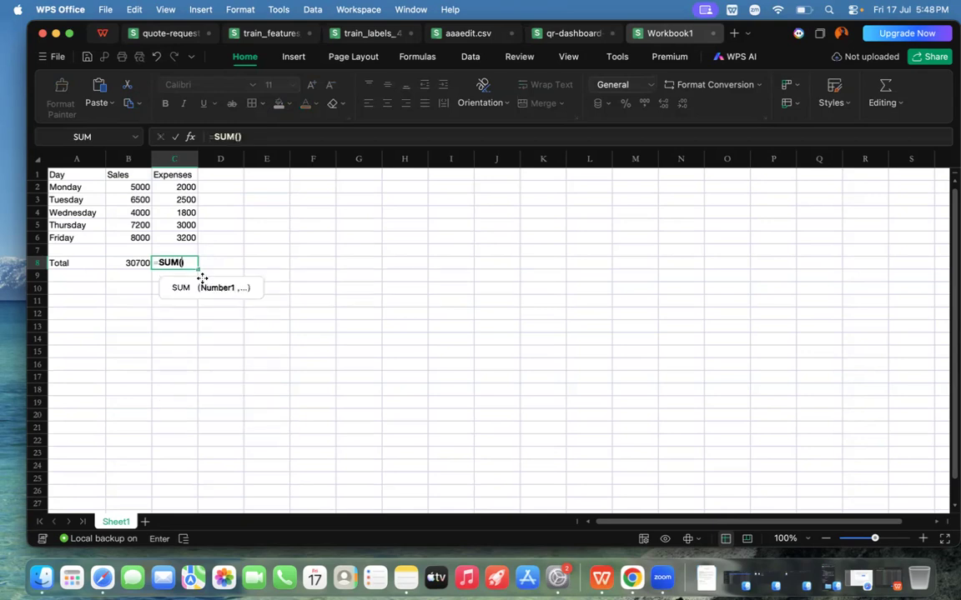
click(167, 186)
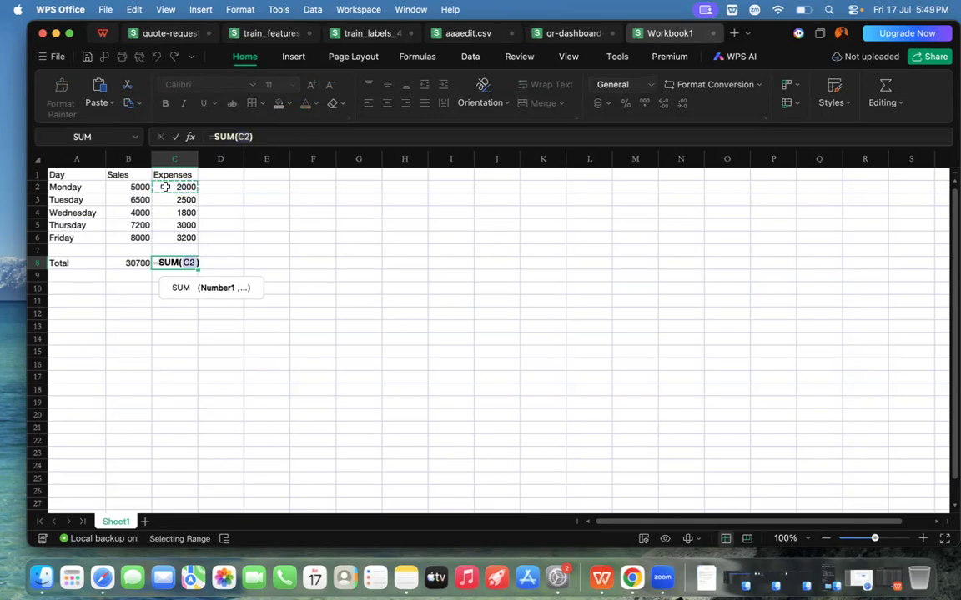
drag(165, 186, 176, 236)
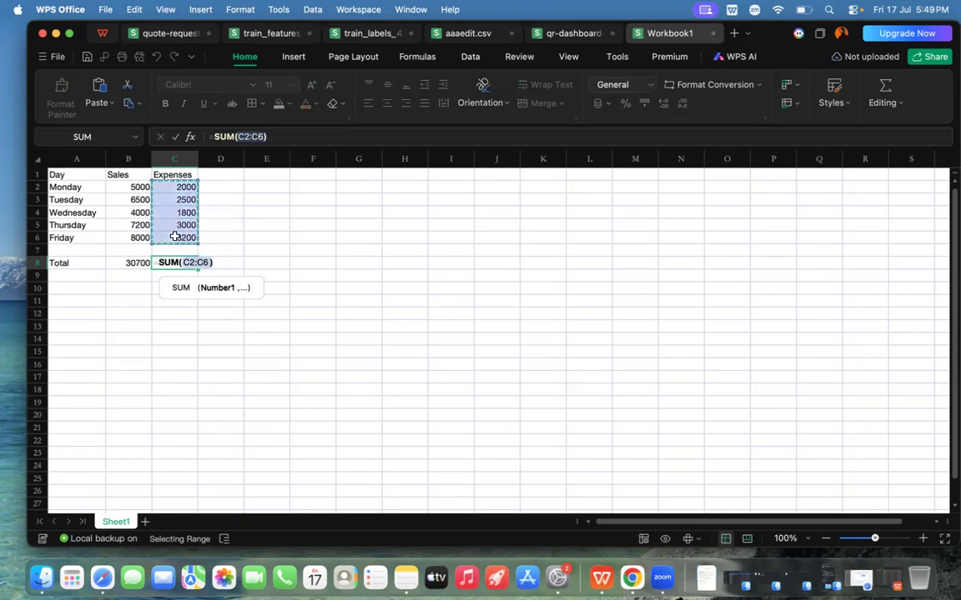
key(Return)
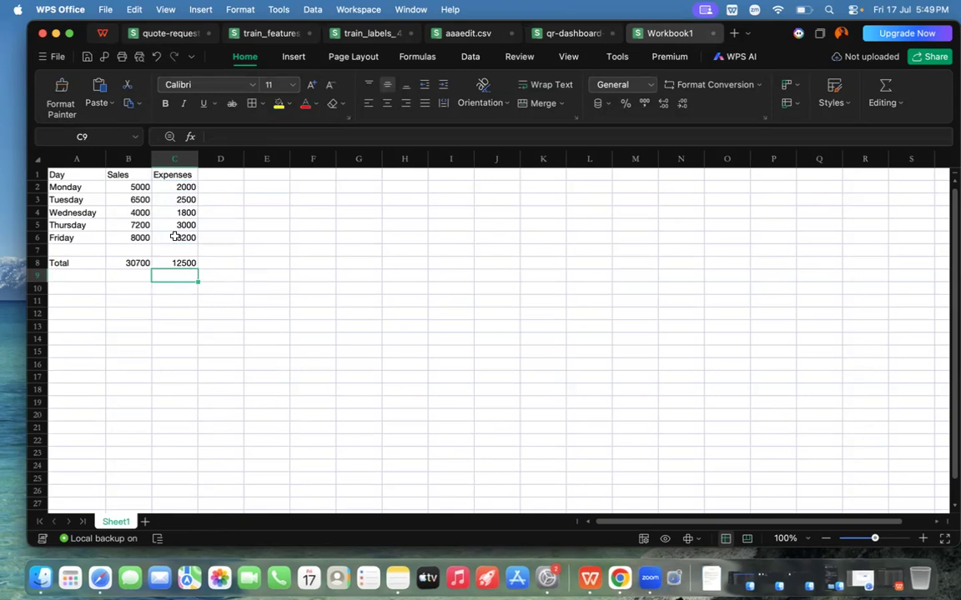
Step: Replace the row label in A8 with SUM
click(74, 263)
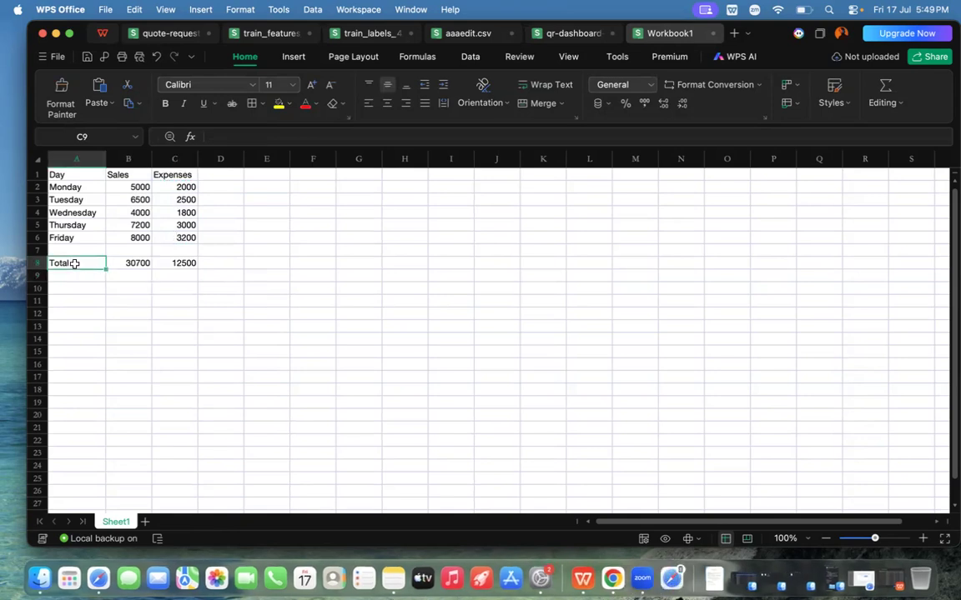
double_click(74, 263)
key(BackSpace)
key(BackSpace)
key(BackSpace)
key(BackSpace)
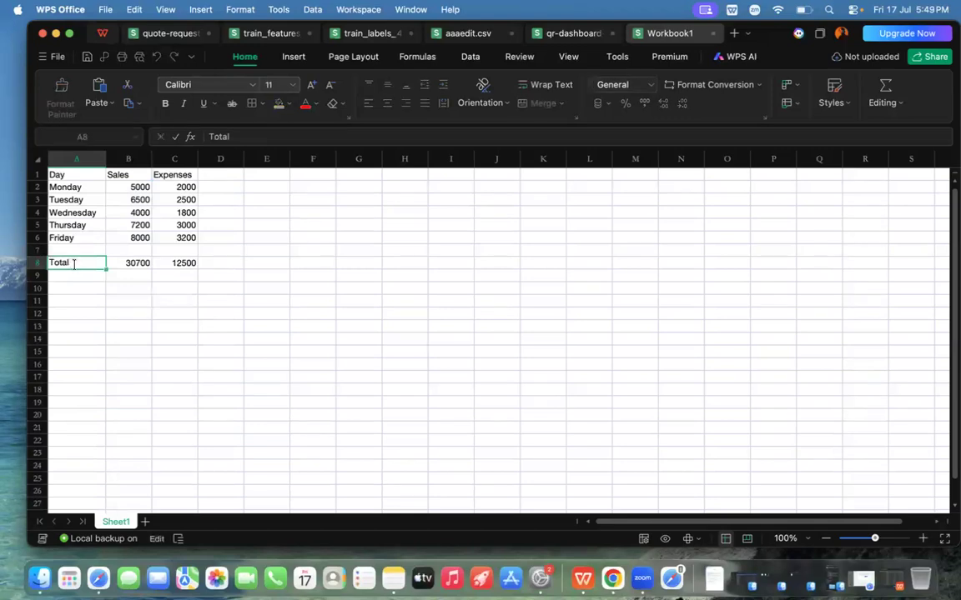
key(BackSpace)
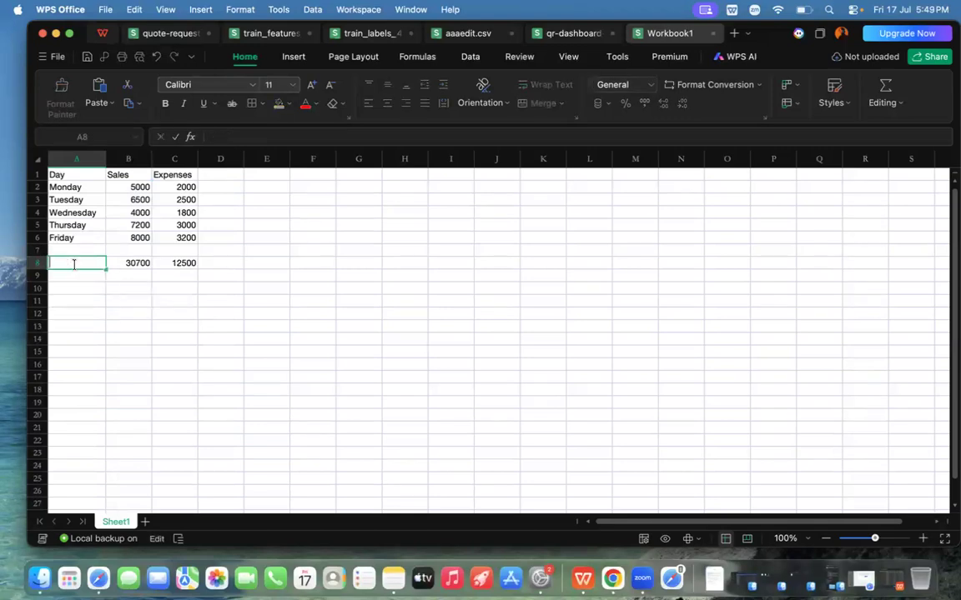
text(SUM)
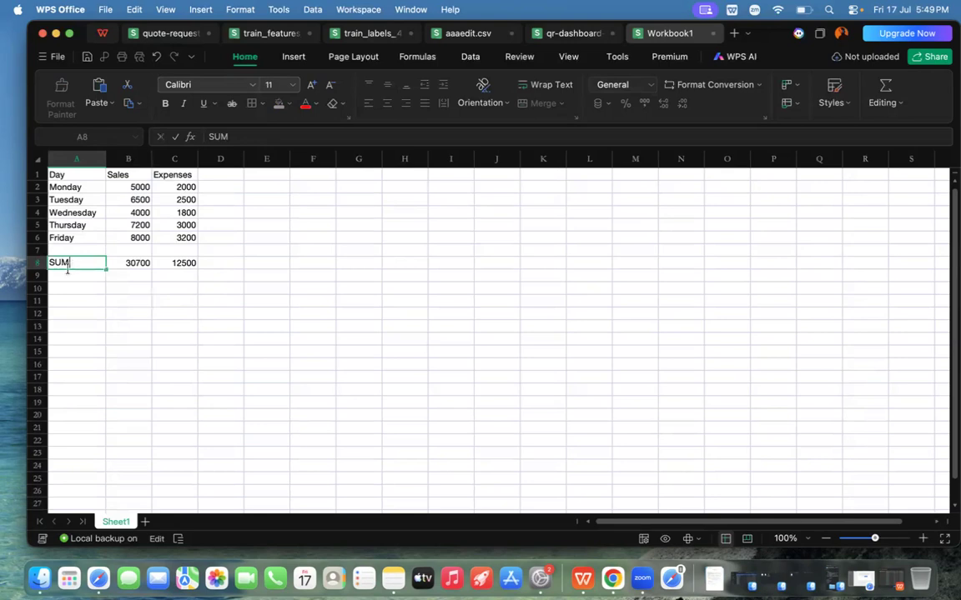
Step: Enter the row label AVERAGE in A9
click(66, 284)
click(63, 278)
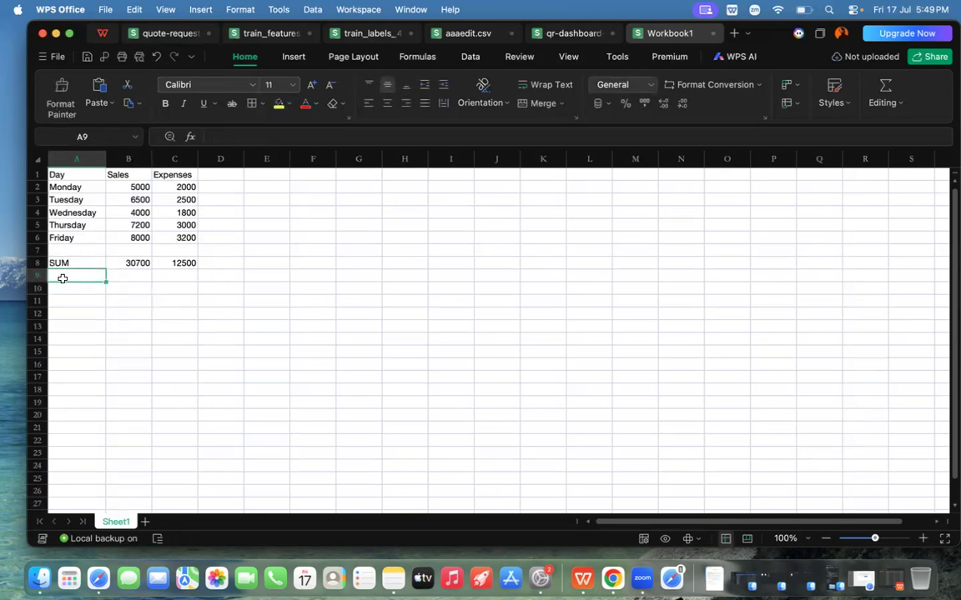
text(Aver)
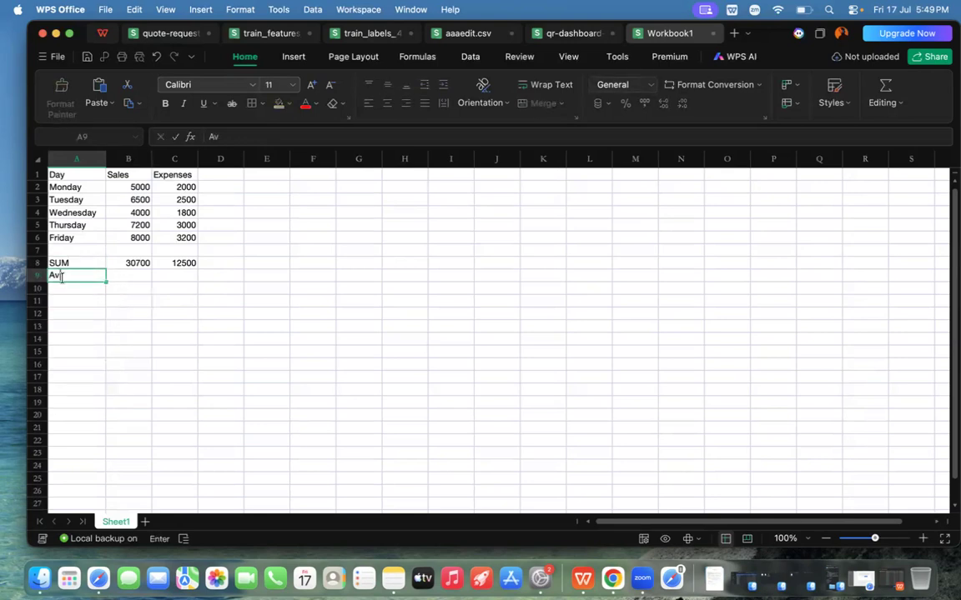
key(BackSpace)
key(BackSpace)
key(BackSpace)
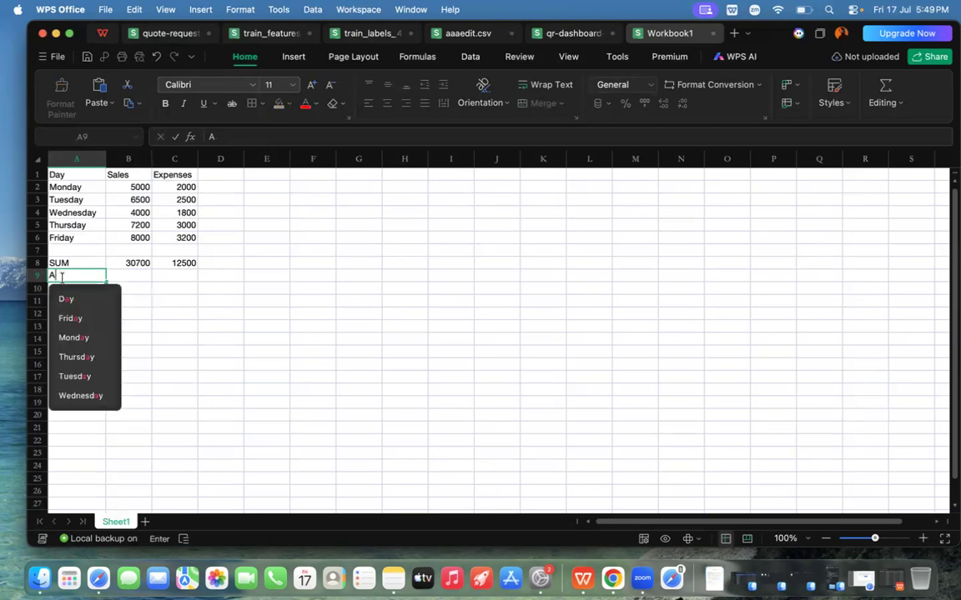
text(VERAGE)
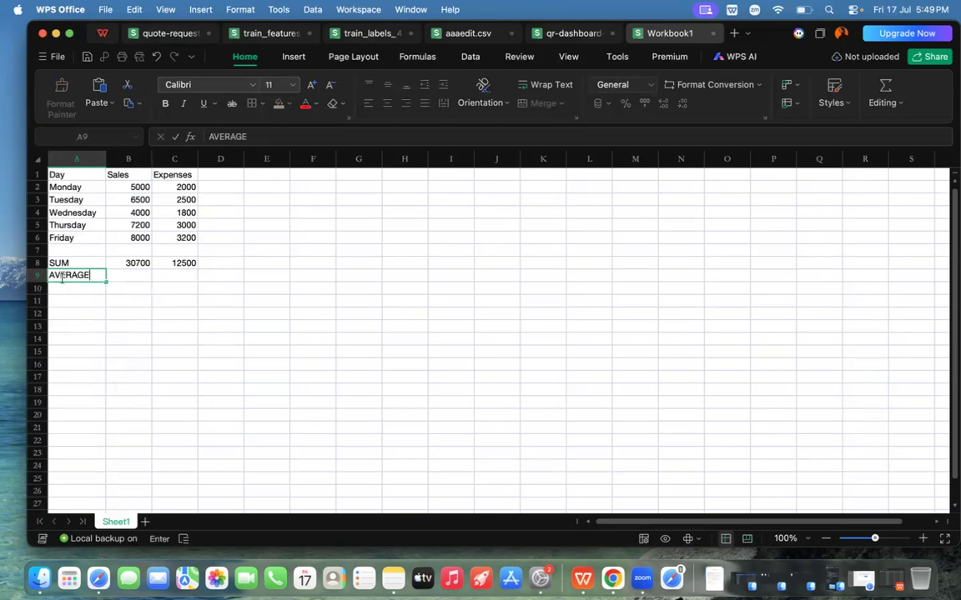
Step: Calculate the average of the Monday to Friday sales in B9 with an AVERAGE formula over B2:B6
click(131, 277)
key(Caps_Lock)
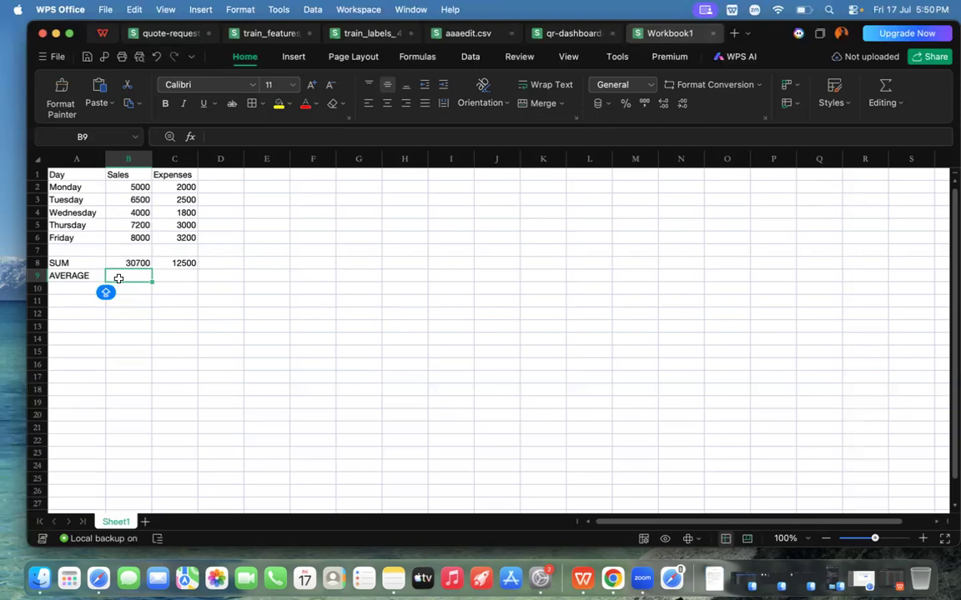
text(=)
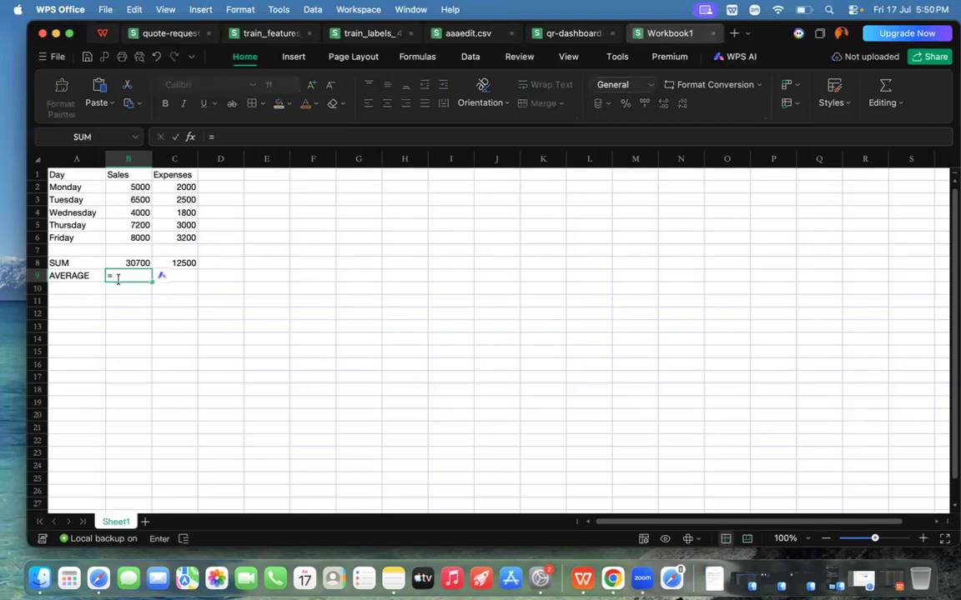
text(AVE)
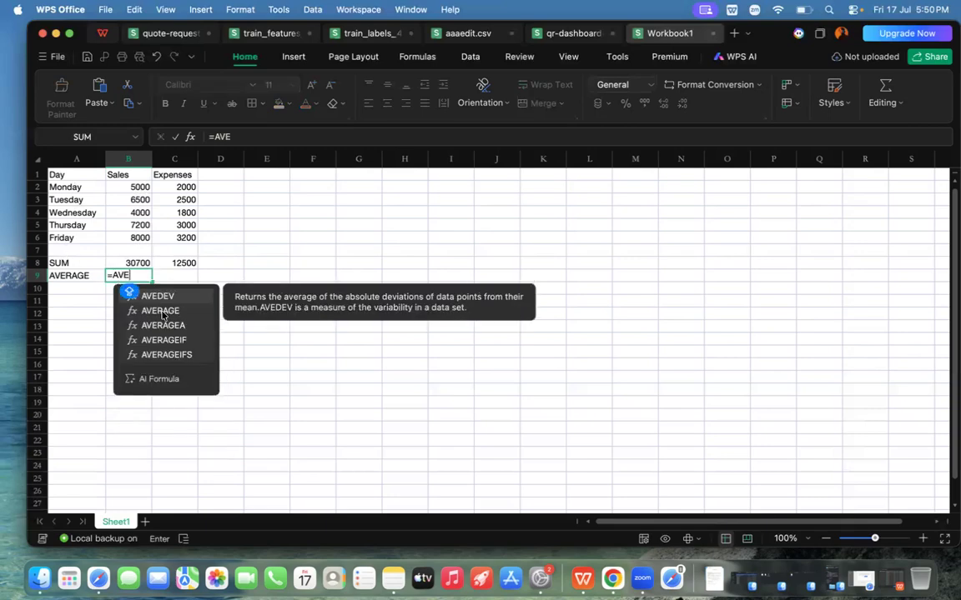
click(163, 311)
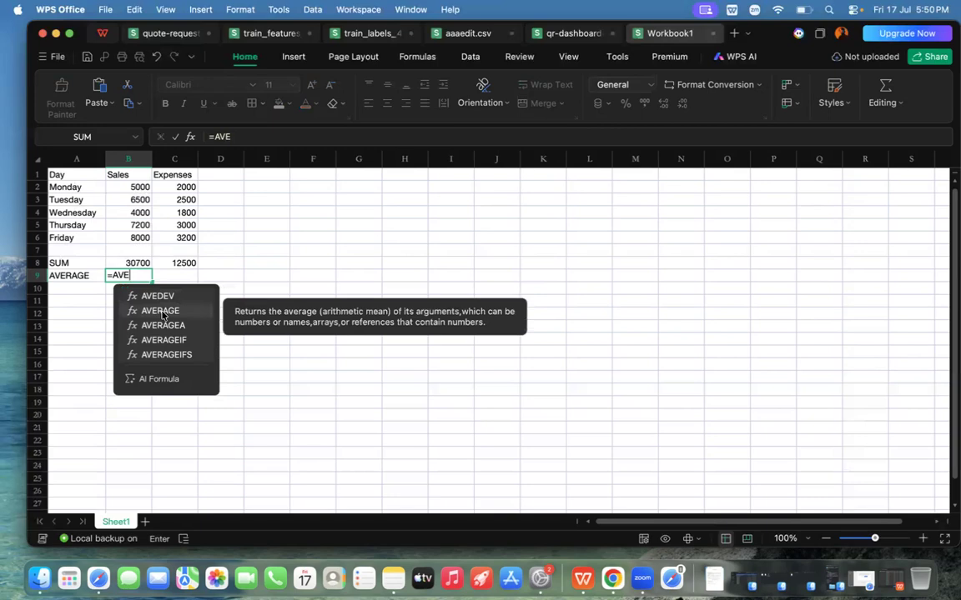
double_click(163, 311)
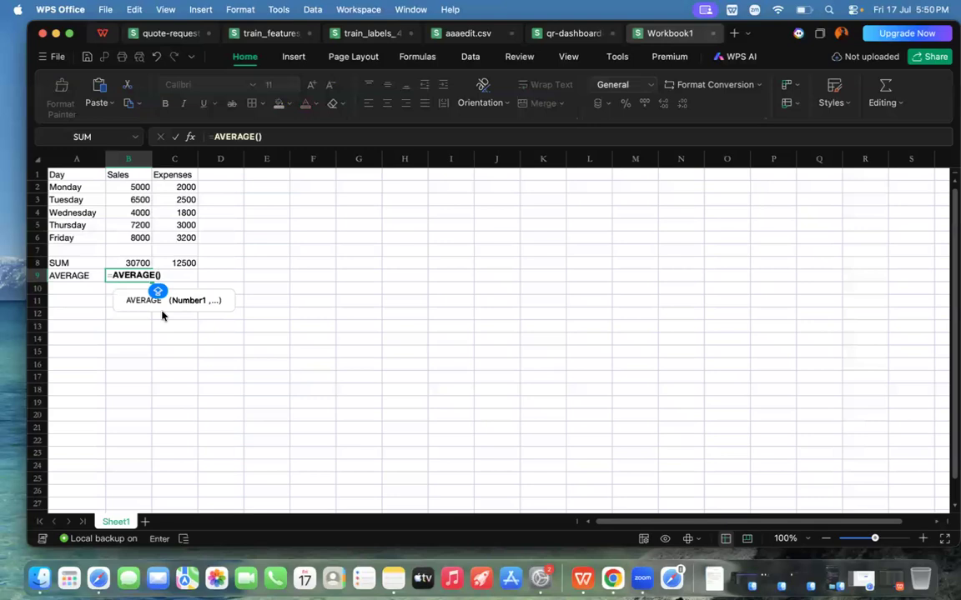
click(118, 187)
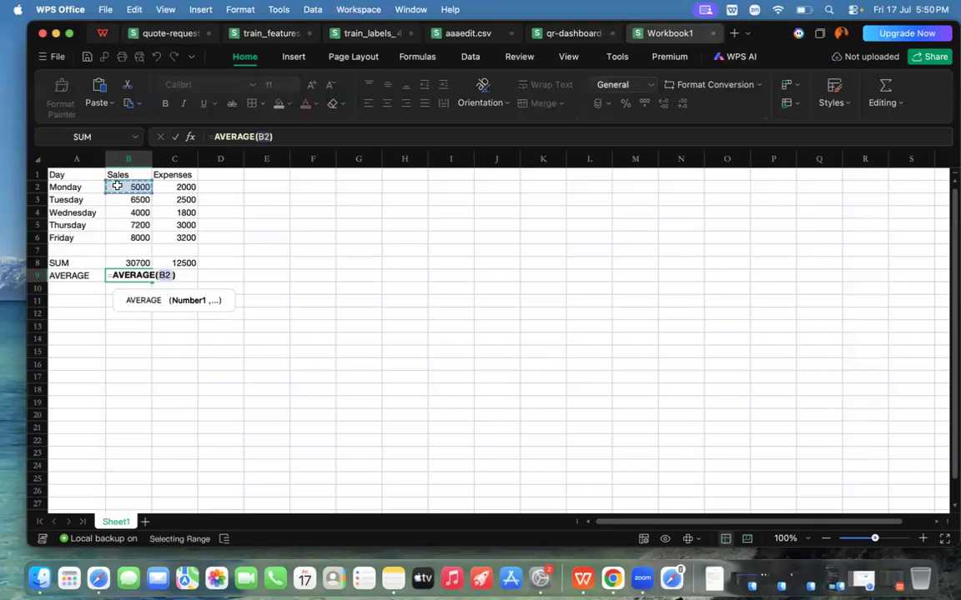
drag(118, 187, 123, 237)
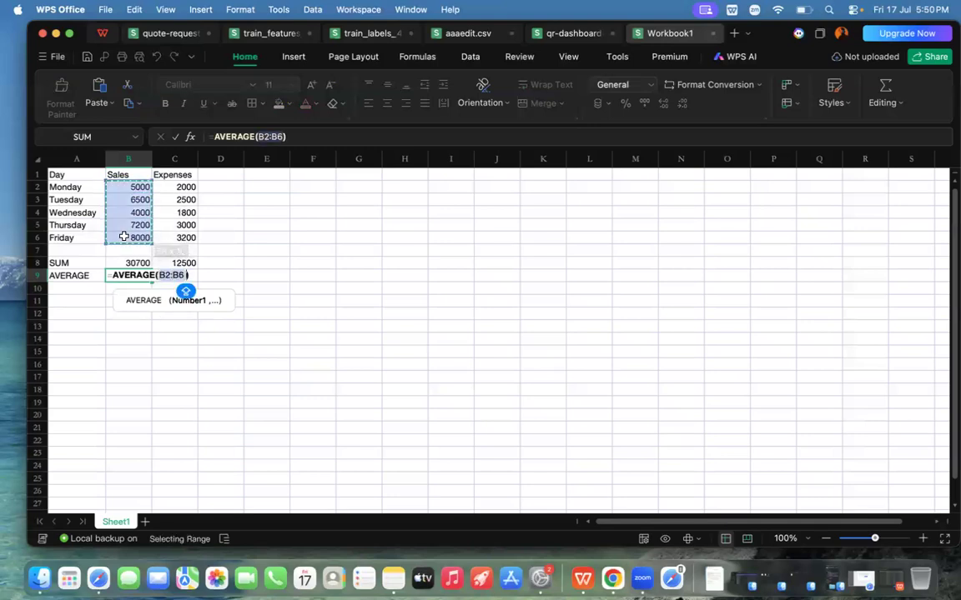
key(Return)
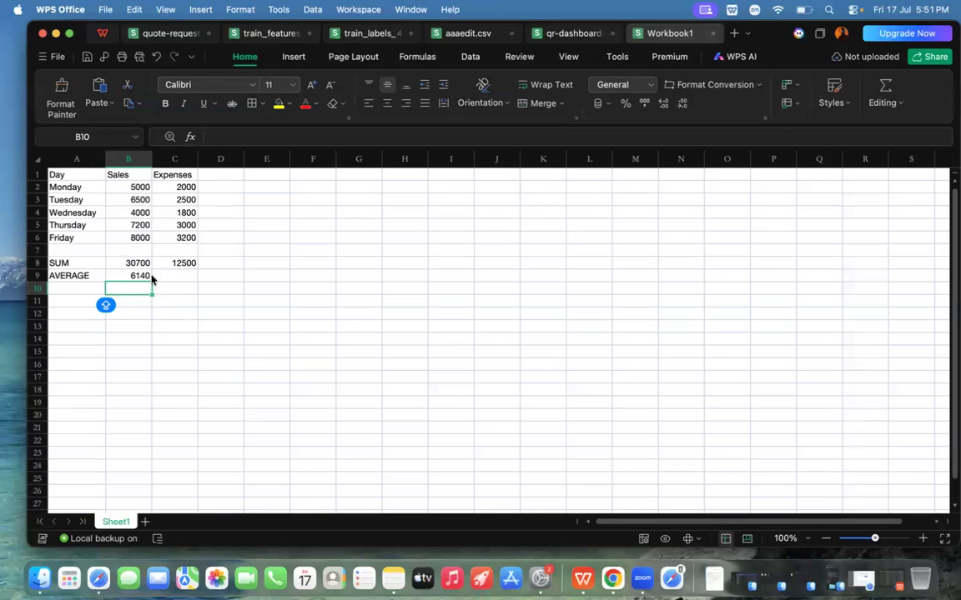
Step: Label A10 as MIN and find the lowest Monday to Friday sales in B10 with a MIN formula over B2:B6
click(71, 287)
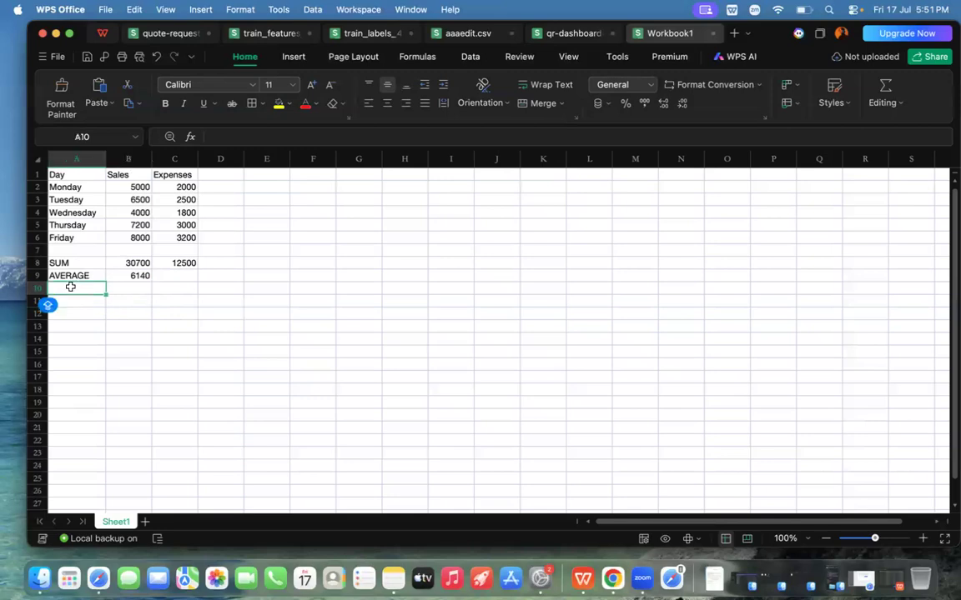
text(MIN)
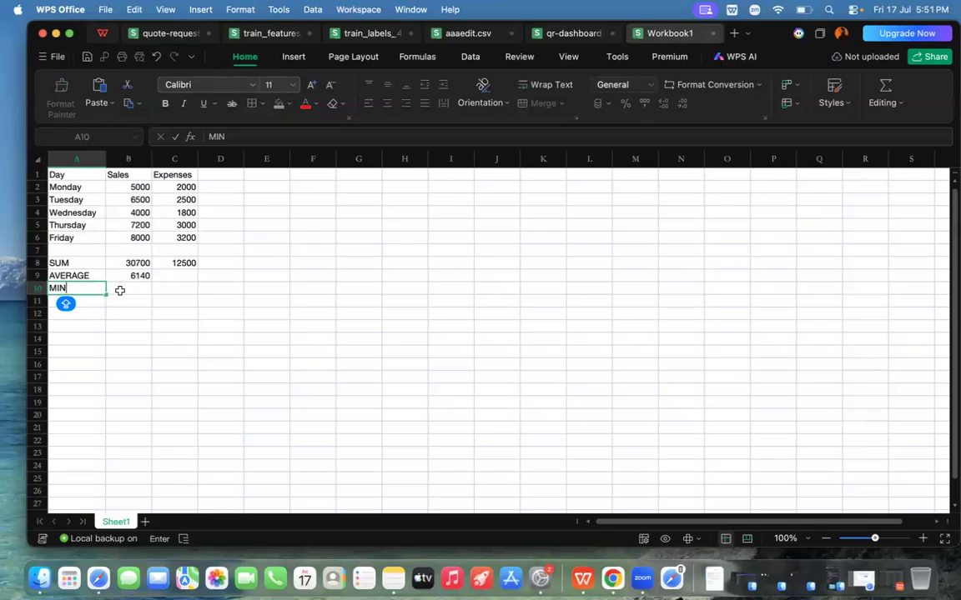
click(120, 291)
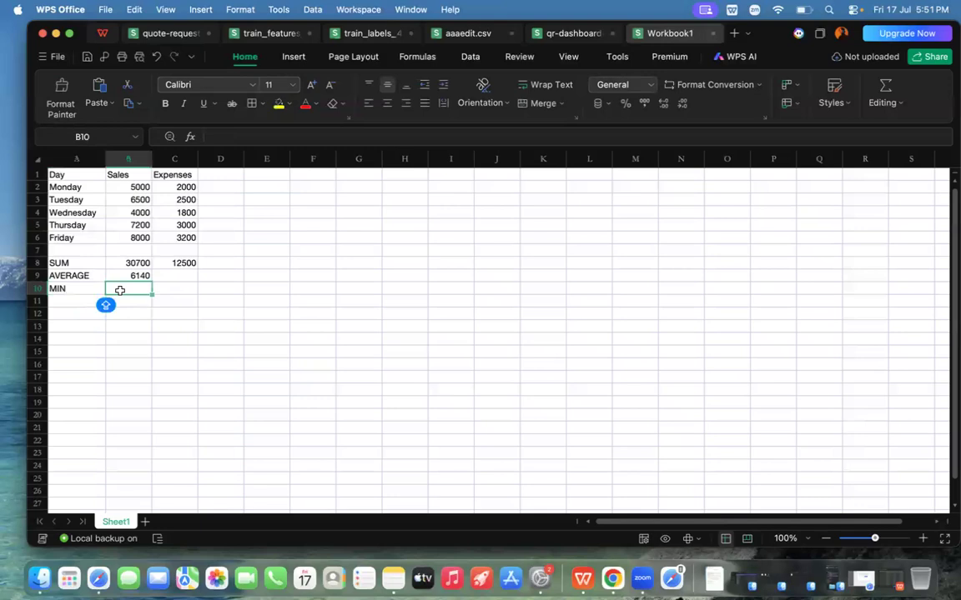
text(=MI)
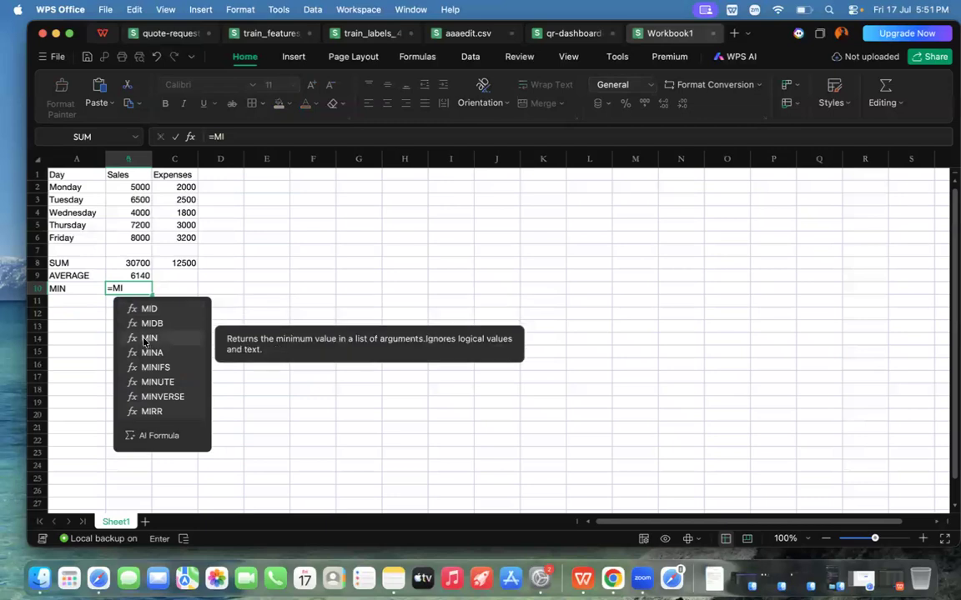
double_click(148, 339)
drag(122, 187, 125, 235)
key(Return)
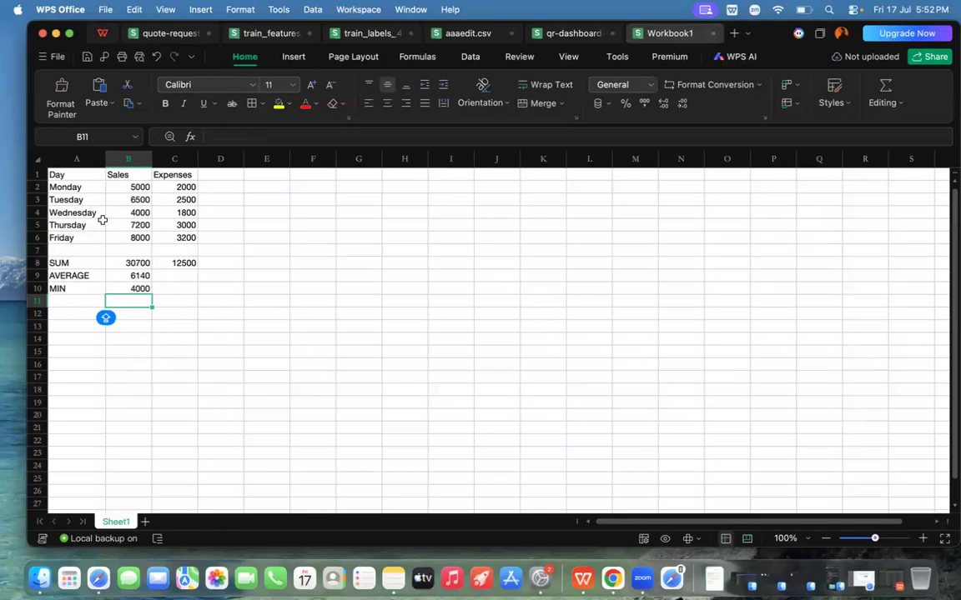
Step: Label A11 as MAX and find the highest Monday to Friday sales in B11 with a MAX formula over B2:B6
click(72, 303)
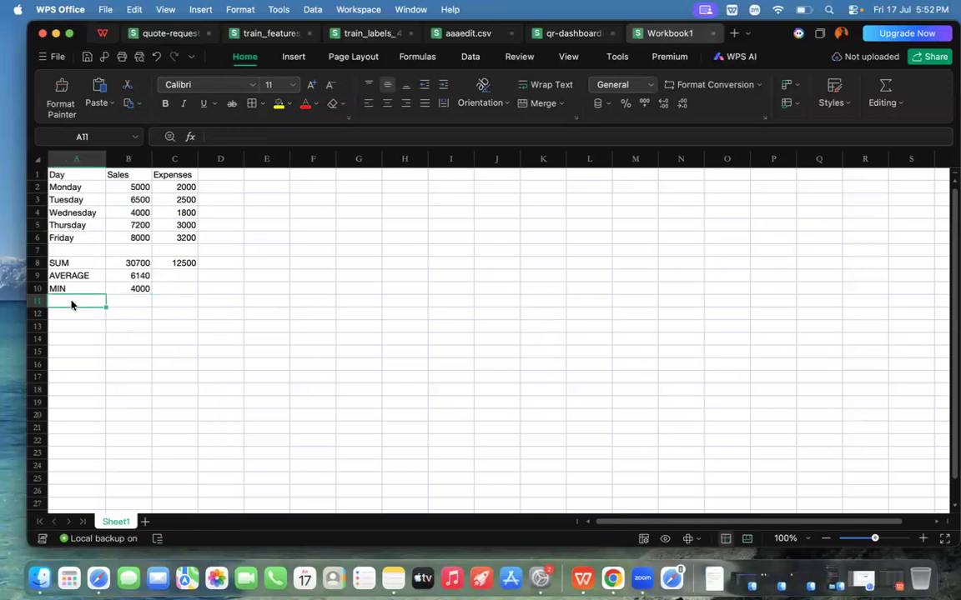
text(MAX)
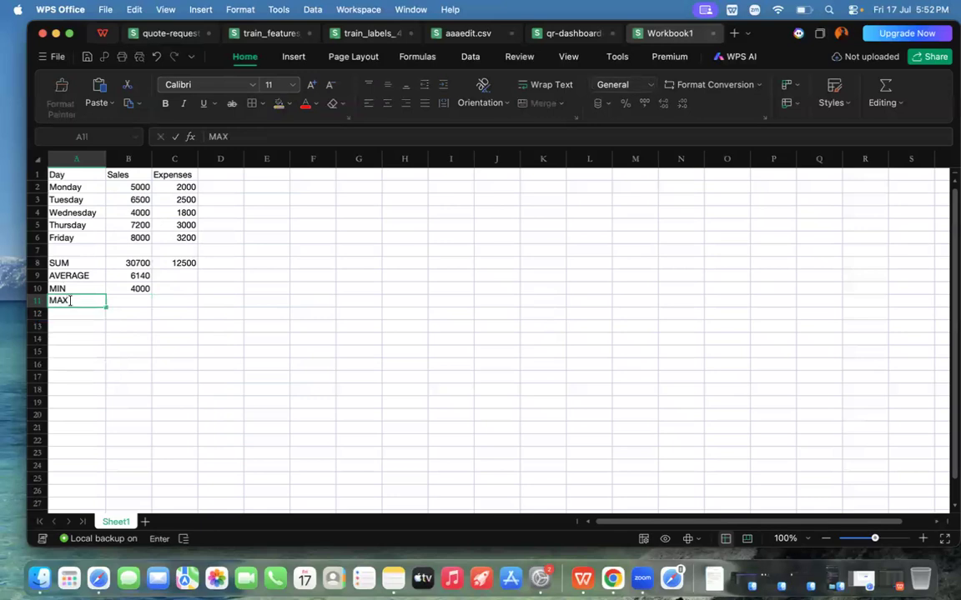
click(128, 300)
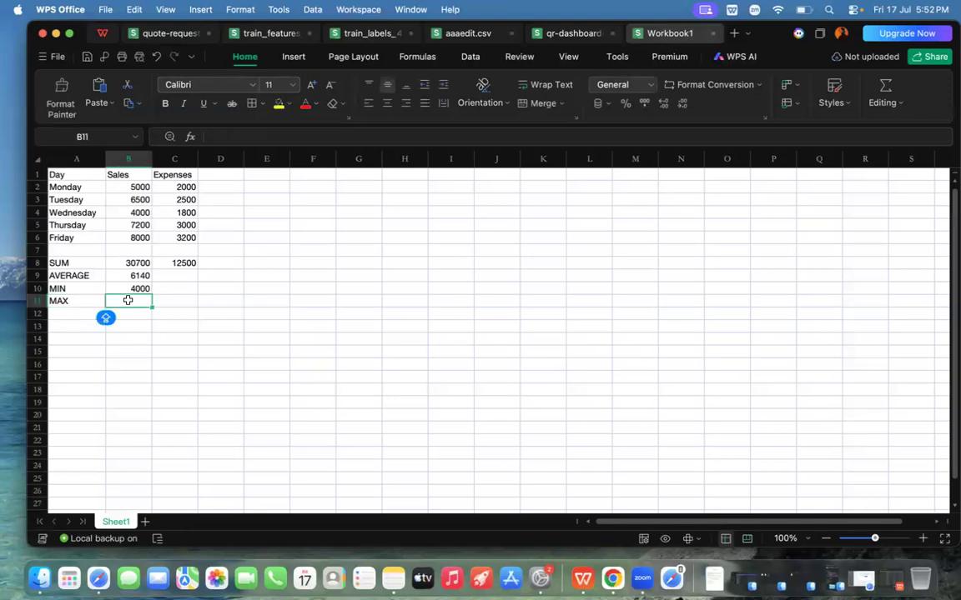
text(=MAX)
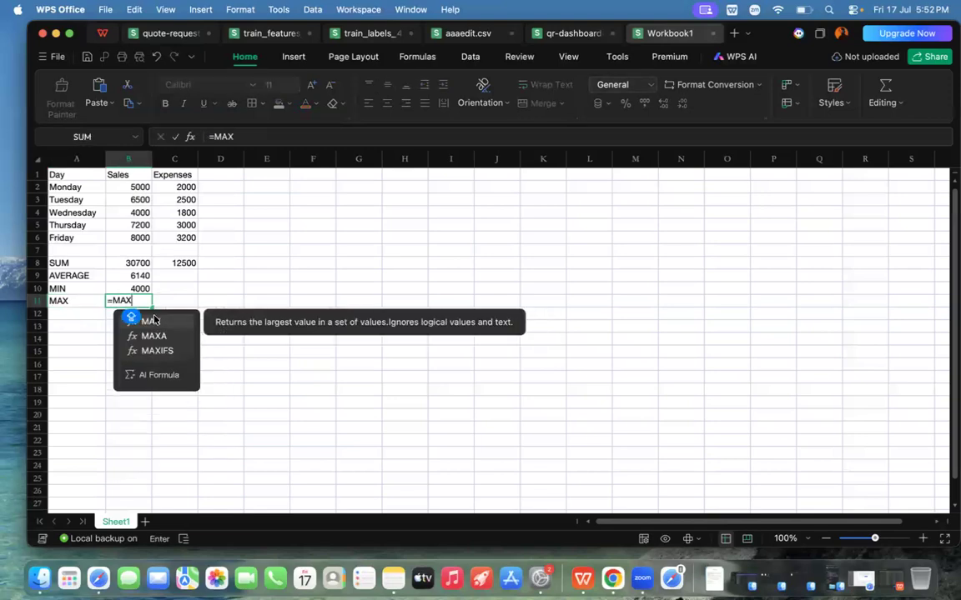
click(150, 318)
drag(133, 187, 130, 239)
key(Return)
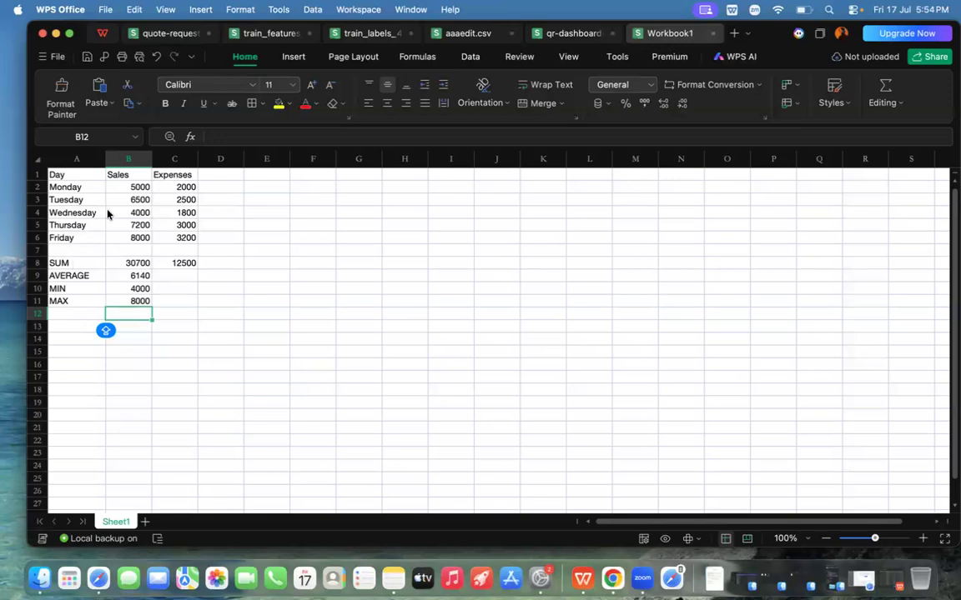
Step: Enter the heading CONDITIONAL STATEMENT in A13
click(65, 330)
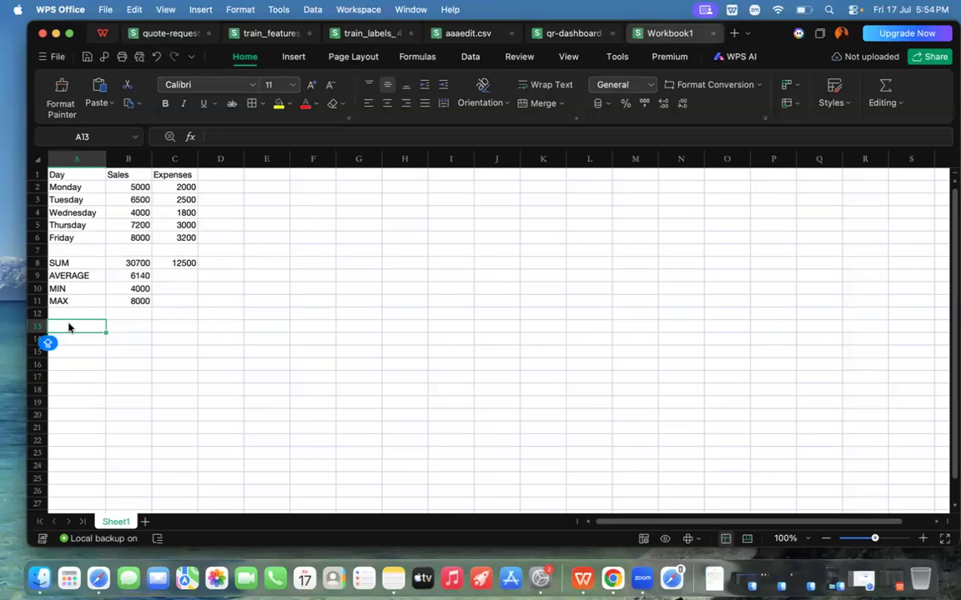
double_click(68, 325)
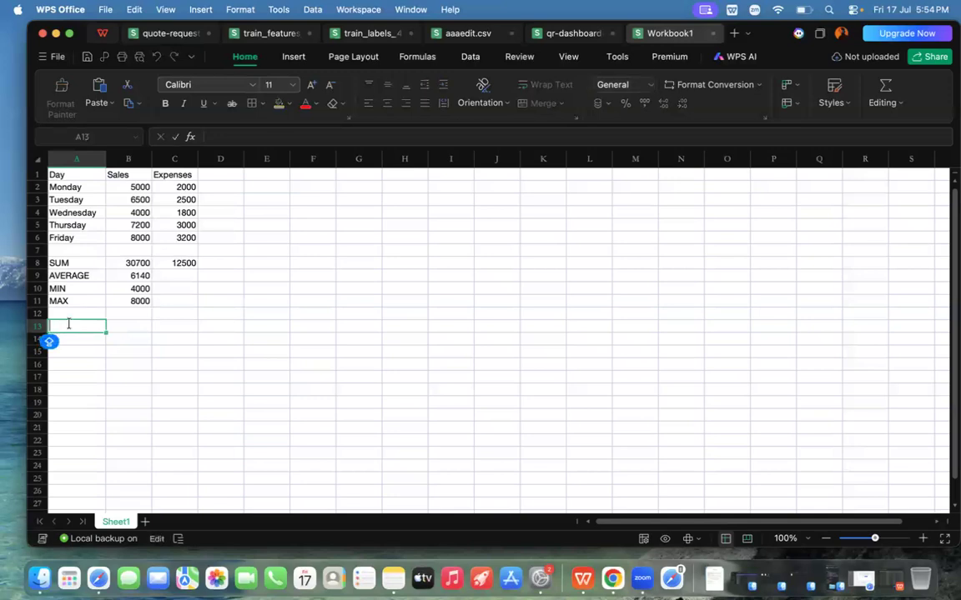
text(CONDITIONAL STATEMENT)
key(Caps_Lock)
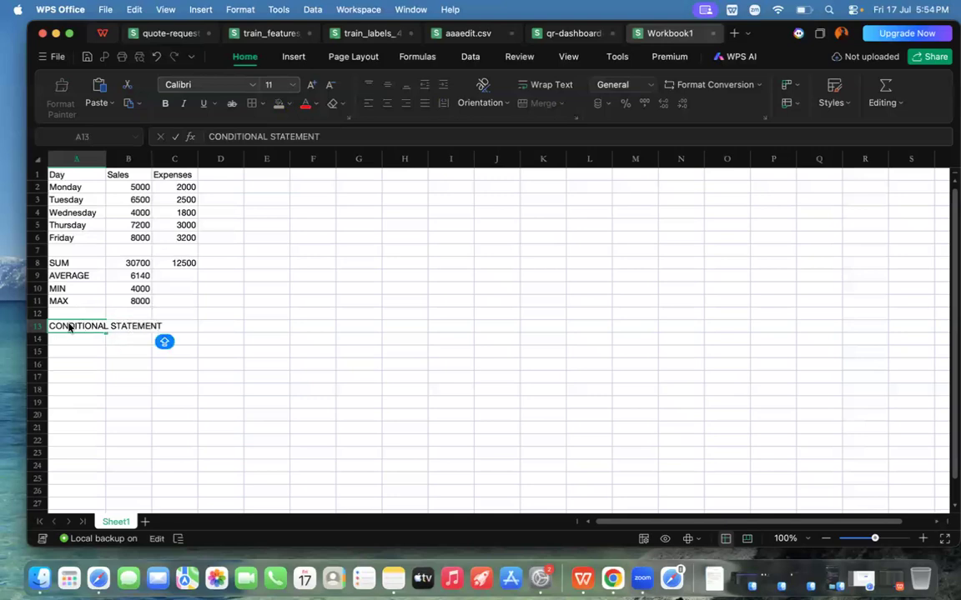
Step: Finish the CONDITIONAL STATEMENT heading entry in A13 and select A14 below it
click(143, 369)
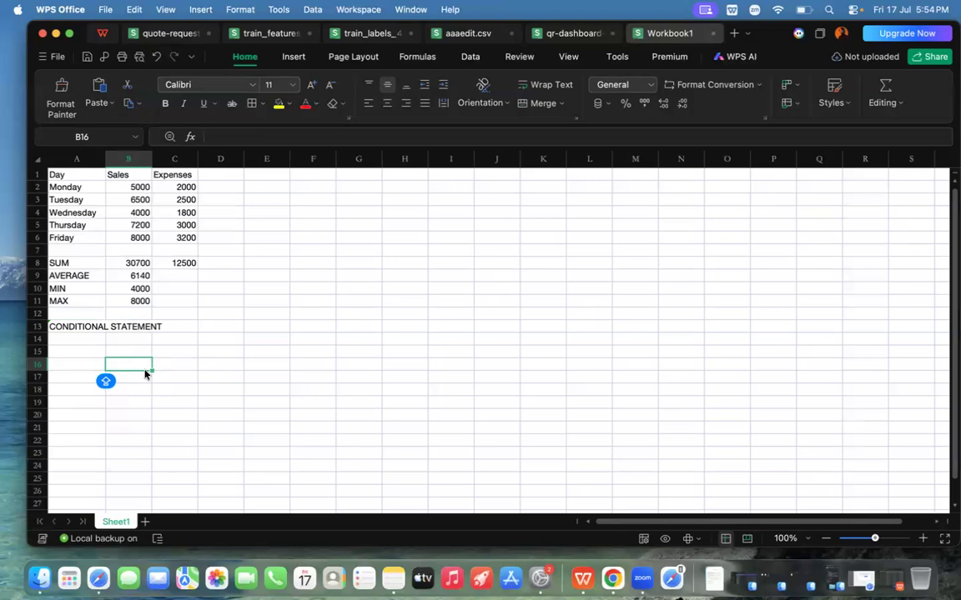
click(70, 339)
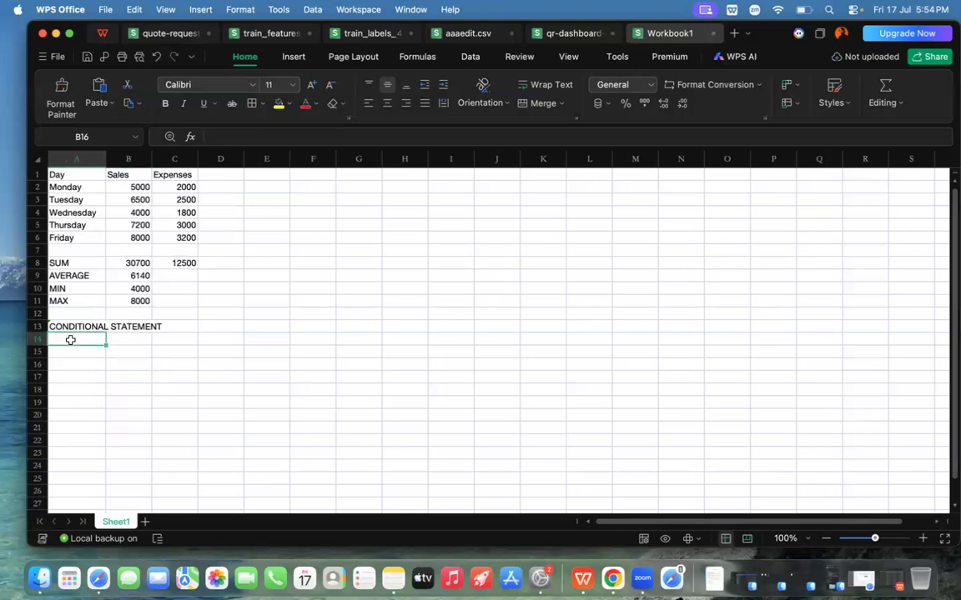
key(Caps_Lock)
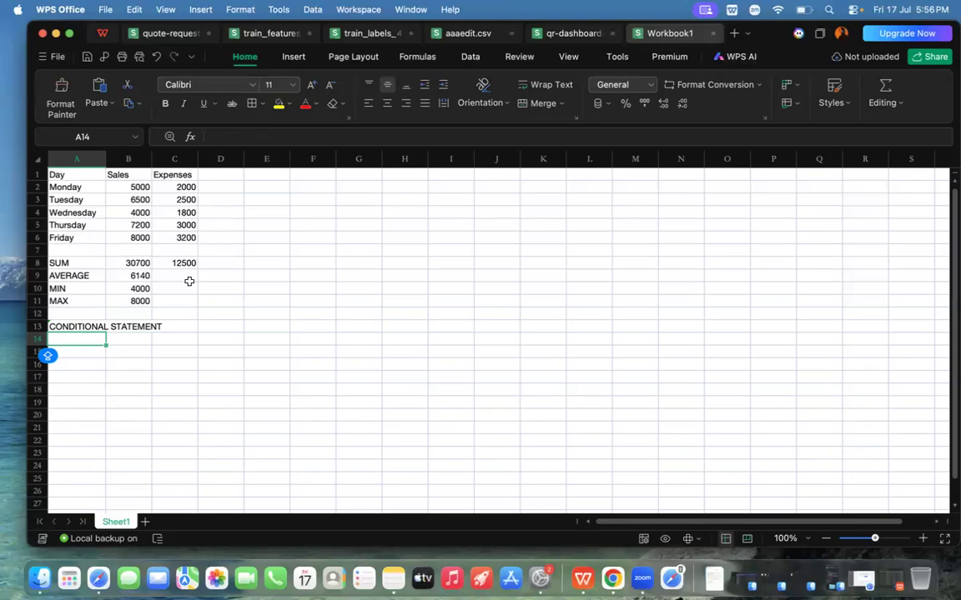
Step: Enter the column heading IF STATEMENT in D1 and widen column D to fit it
click(218, 177)
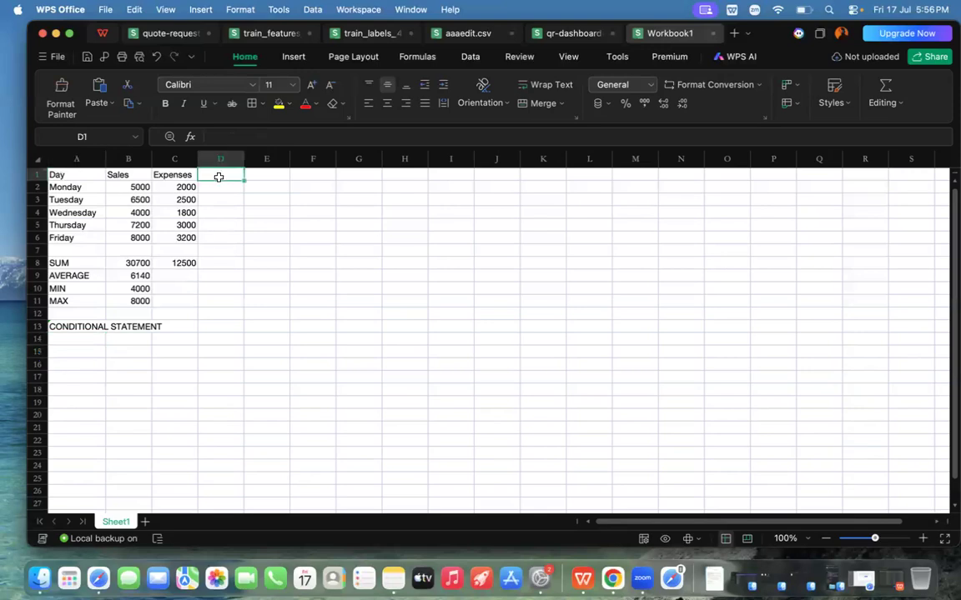
key(Caps_Lock)
text(IF)
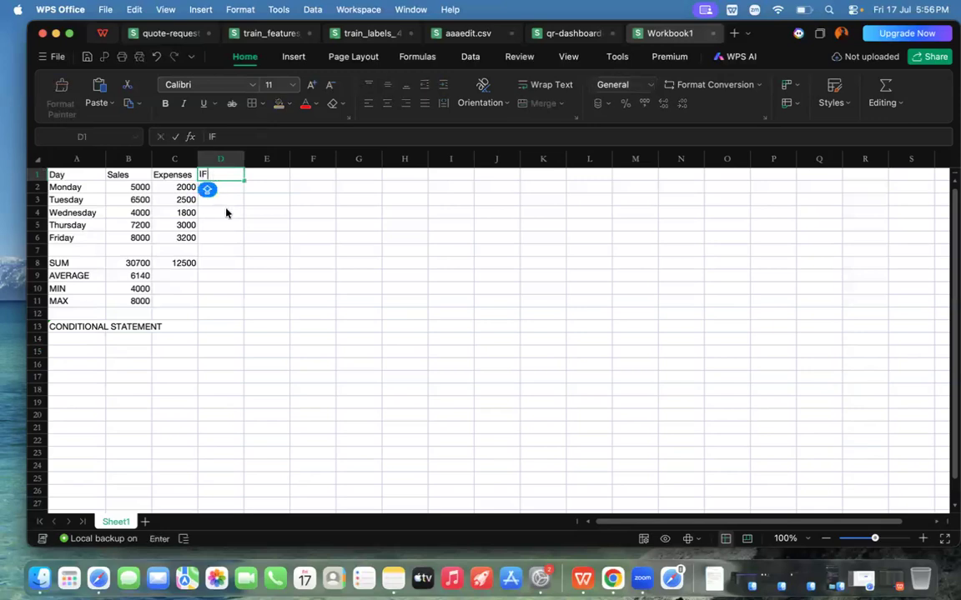
key(Return)
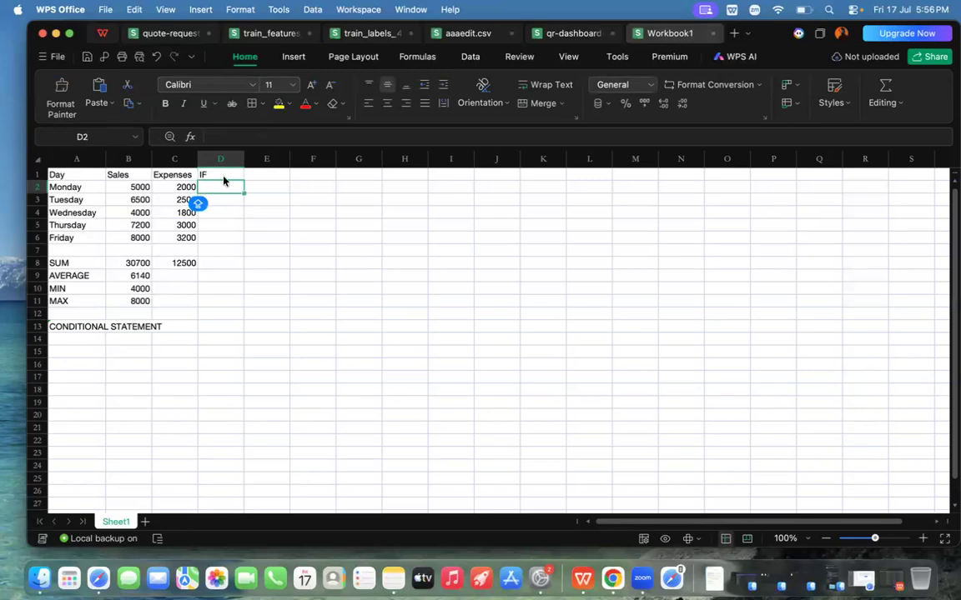
double_click(221, 176)
text(STST)
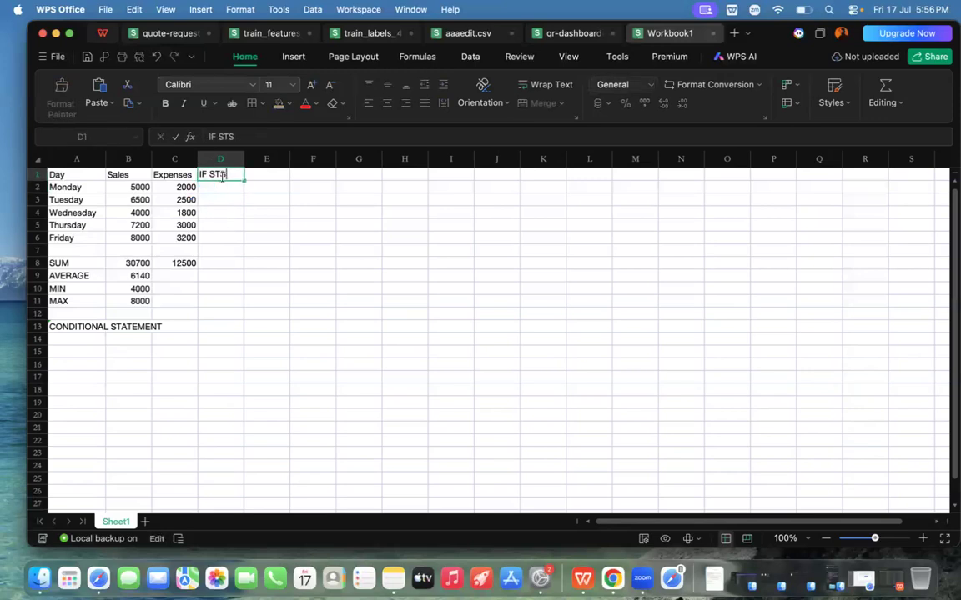
key(BackSpace)
key(BackSpace)
text(ATEMENT)
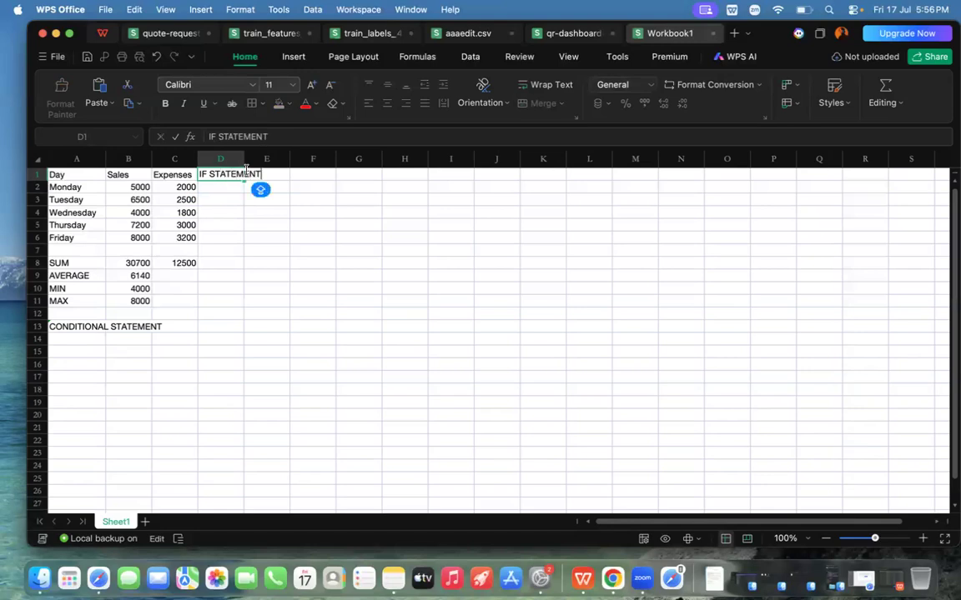
key(Return)
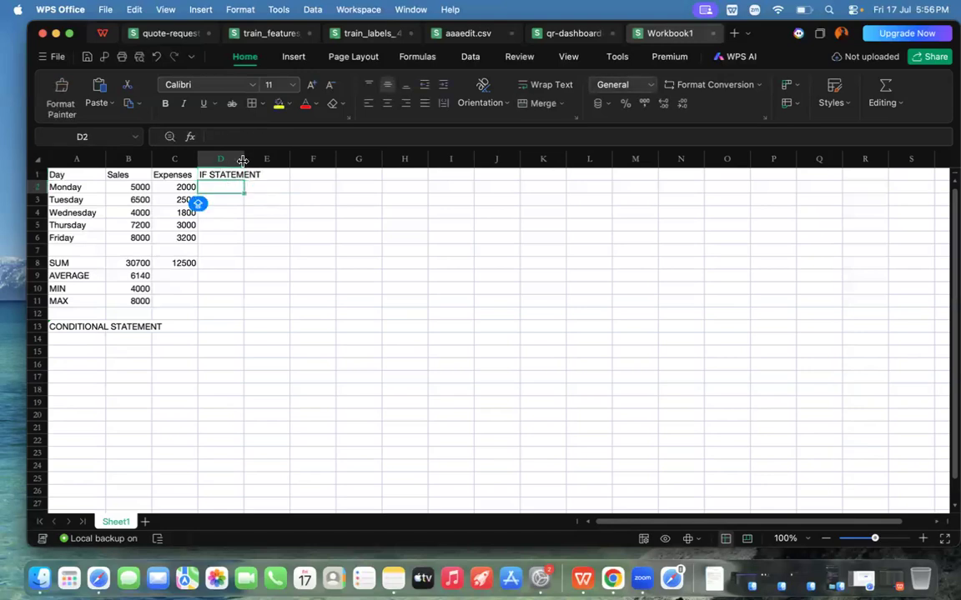
drag(242, 160, 263, 160)
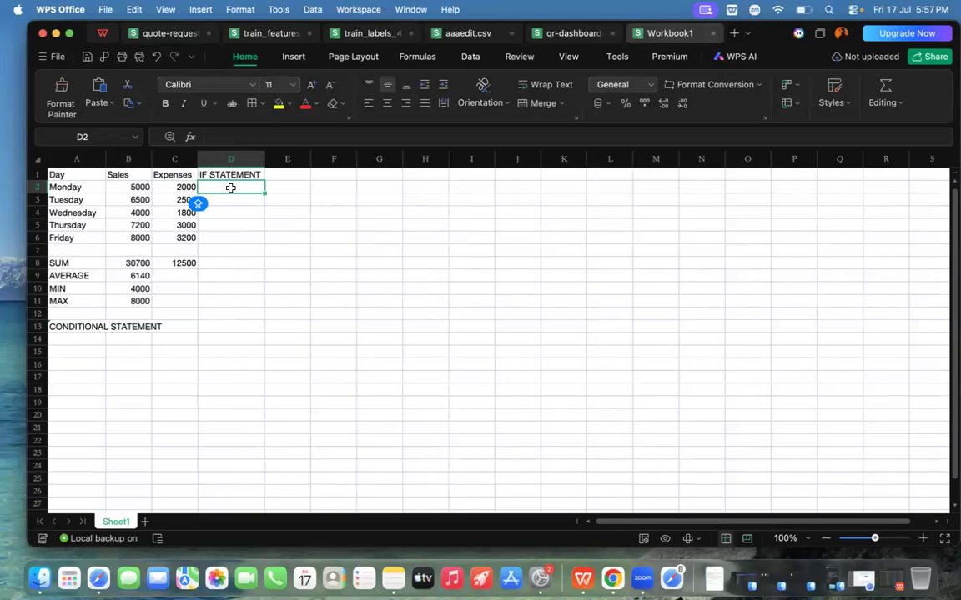
Step: Start an IF formula in D2 that tests whether Monday's sales in B2 are greater than 6000, and open the true-value text
text(=)
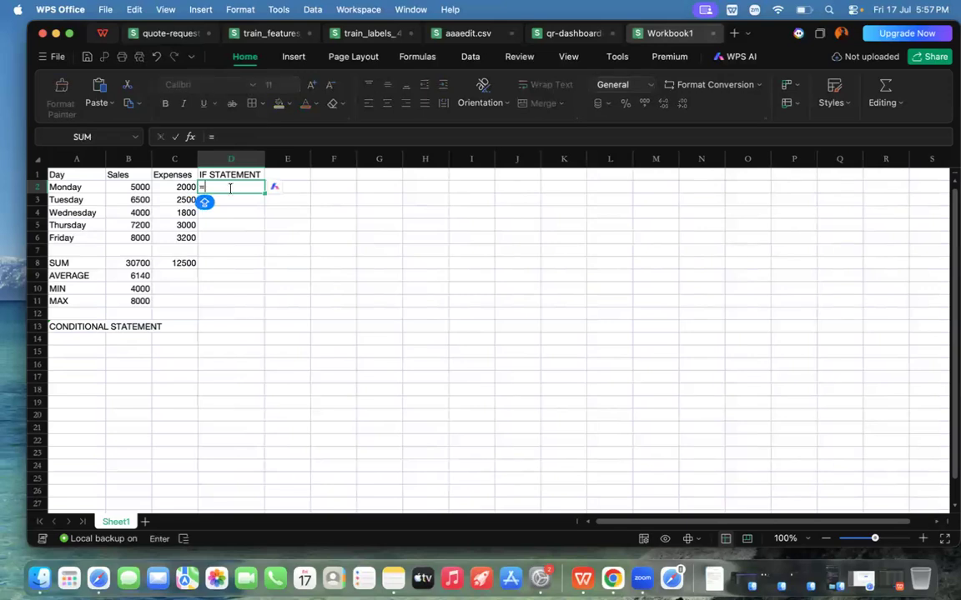
text(IF)
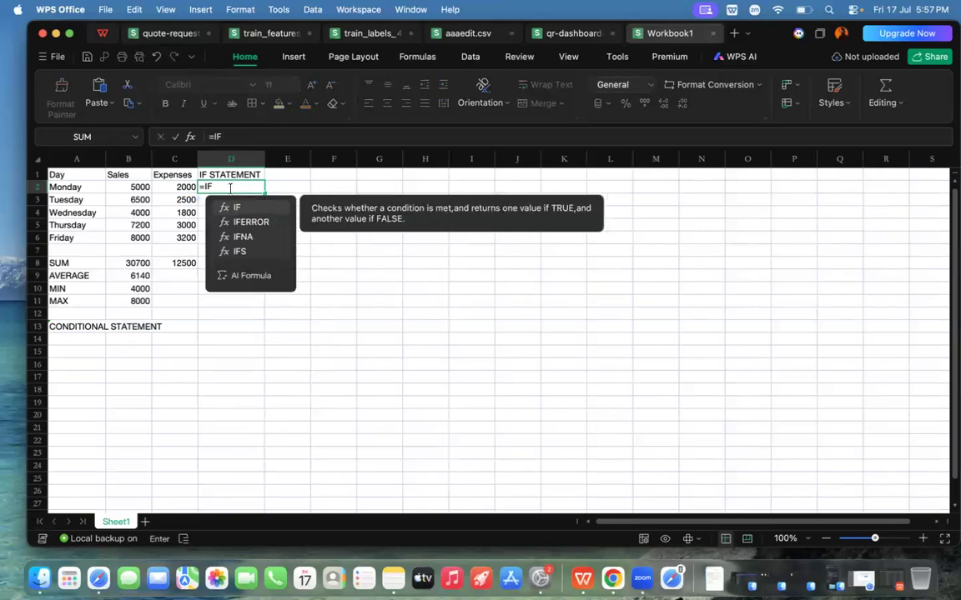
double_click(237, 206)
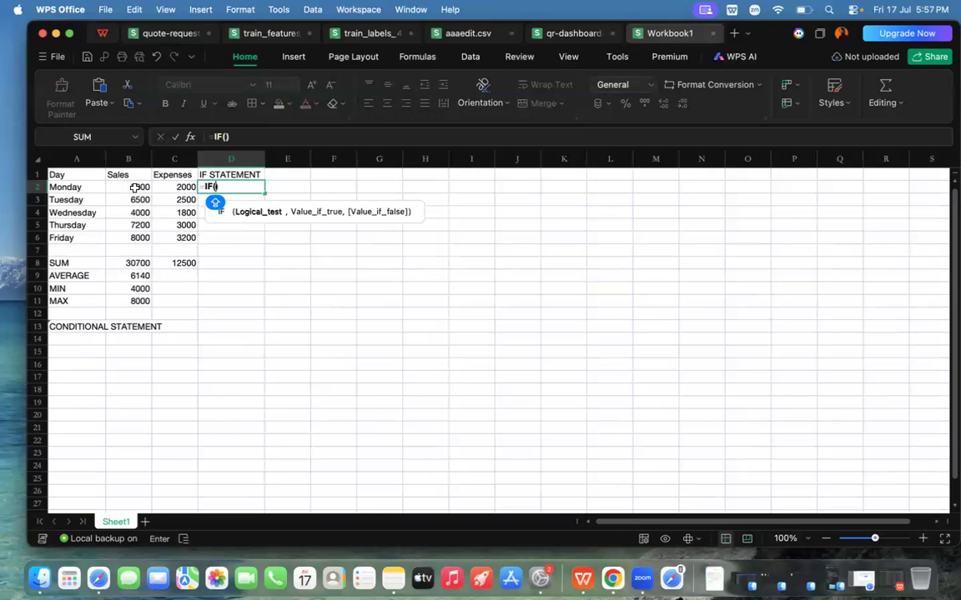
click(134, 188)
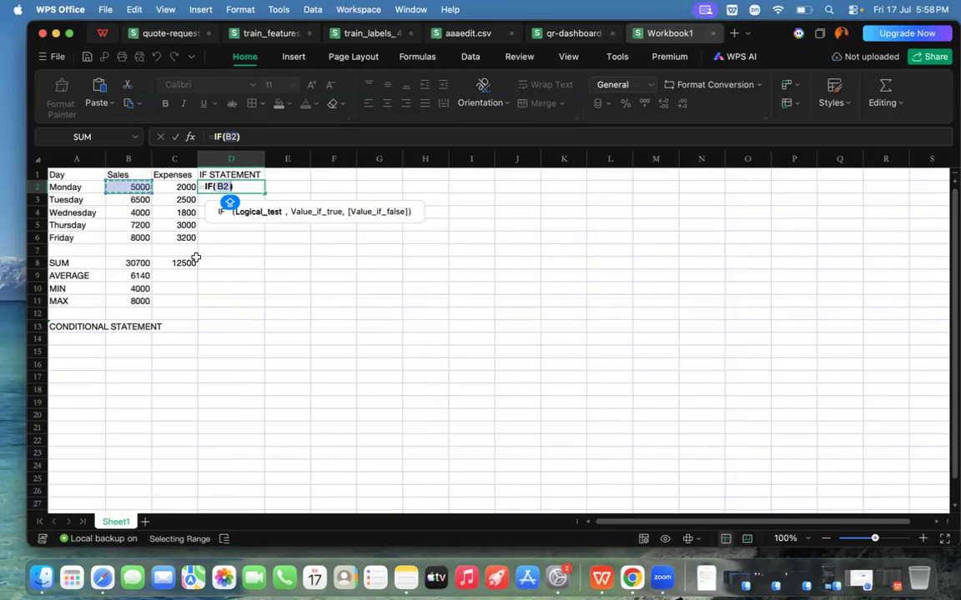
text(>)
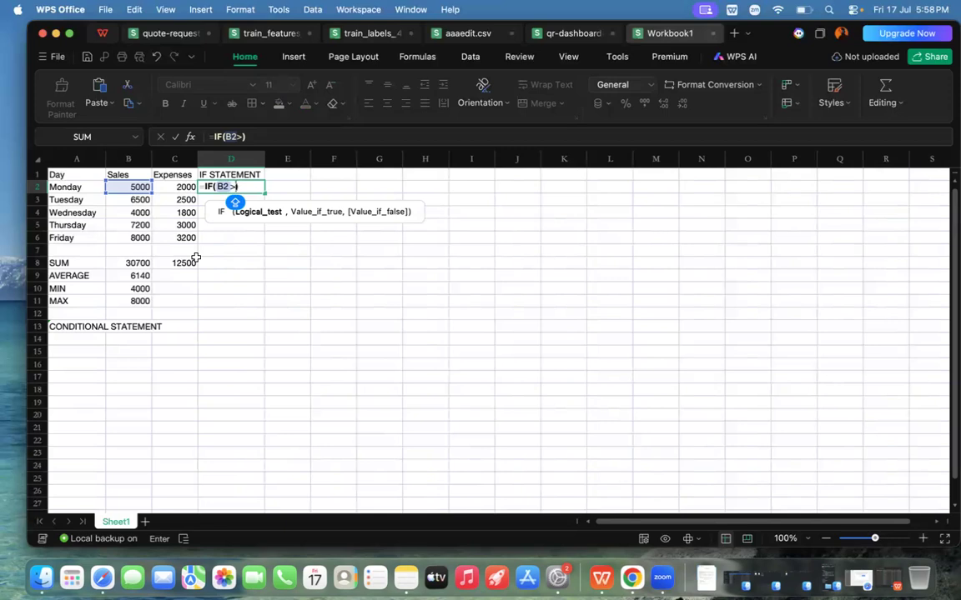
text(6000)
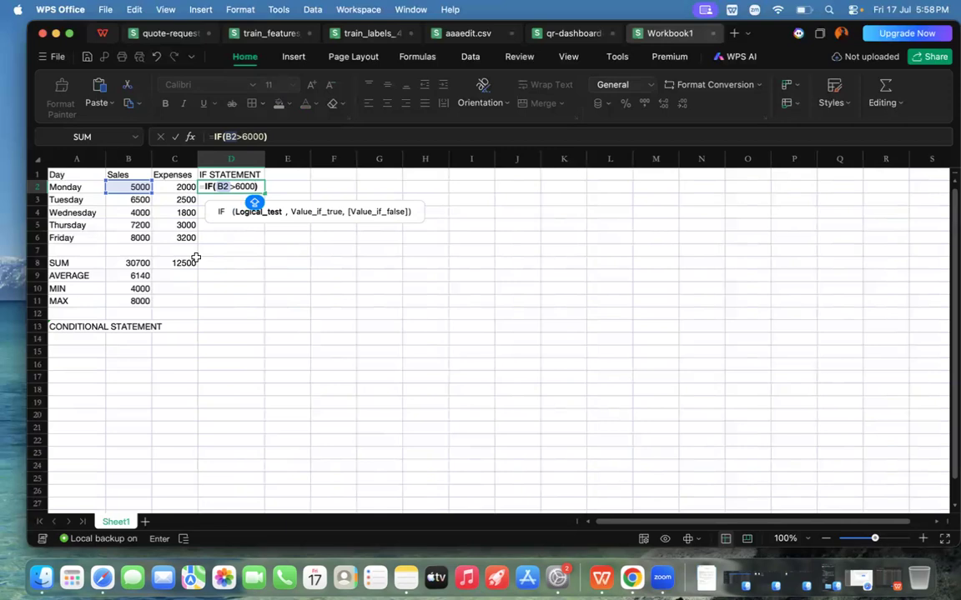
text(,)
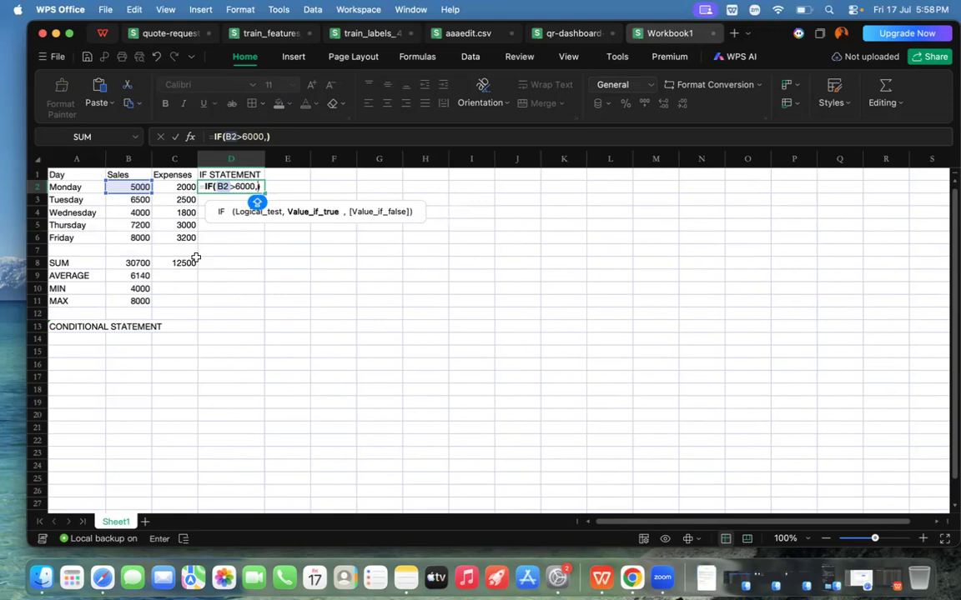
text(")
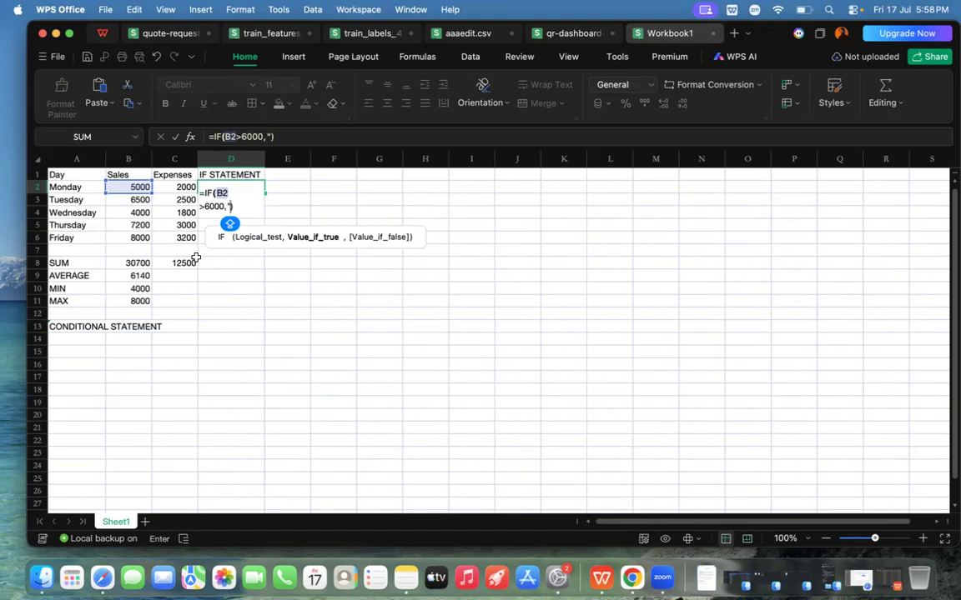
text(GOO)
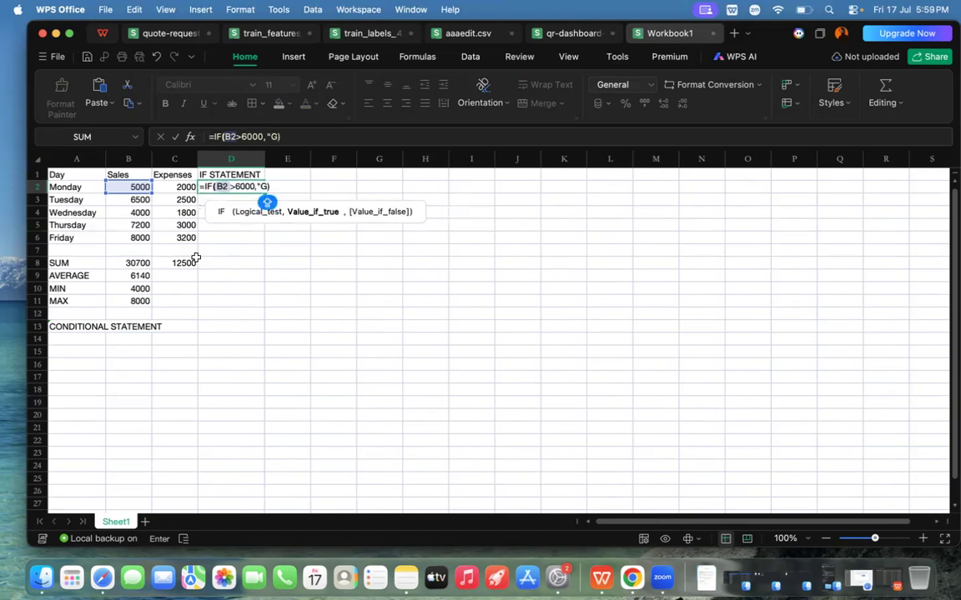
text(D DAY)
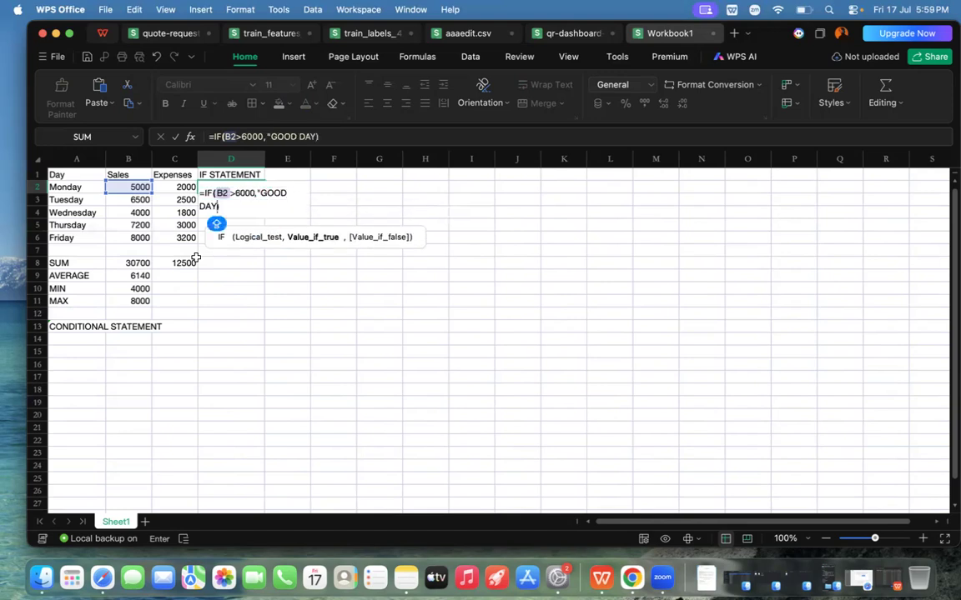
key(BackSpace)
key(BackSpace)
key(BackSpace)
key(BackSpace)
key(BackSpace)
key(BackSpace)
key(BackSpace)
key(BackSpace)
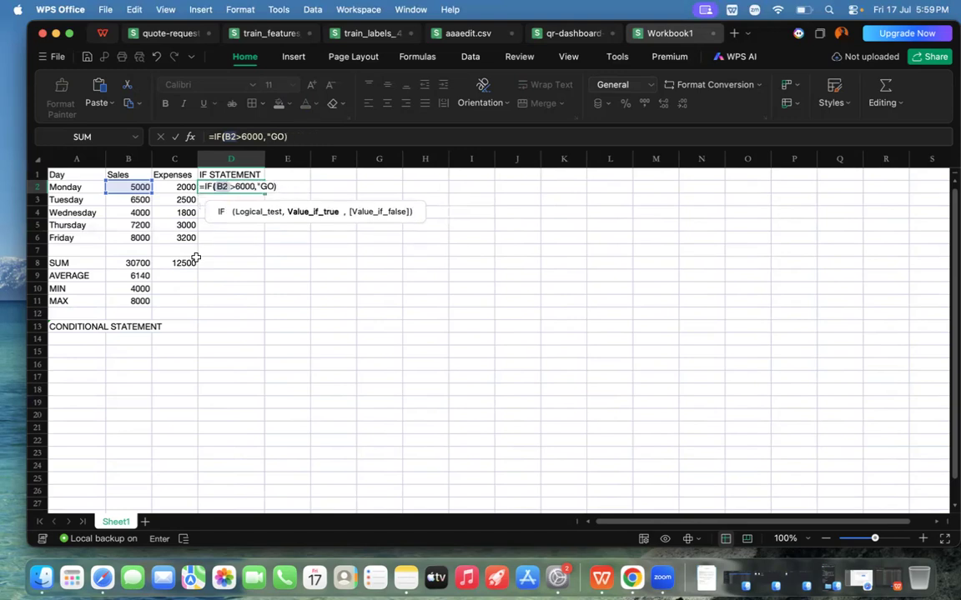
Step: Complete the D2 IF formula with "Good day" as the true value and "Bad day" as the false value
key(Caps_Lock)
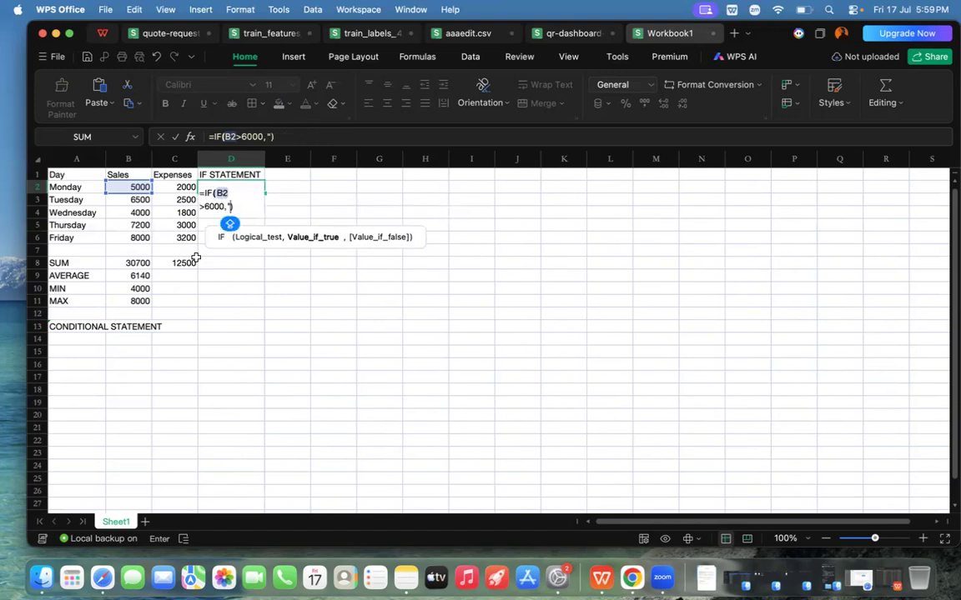
text(Good day)
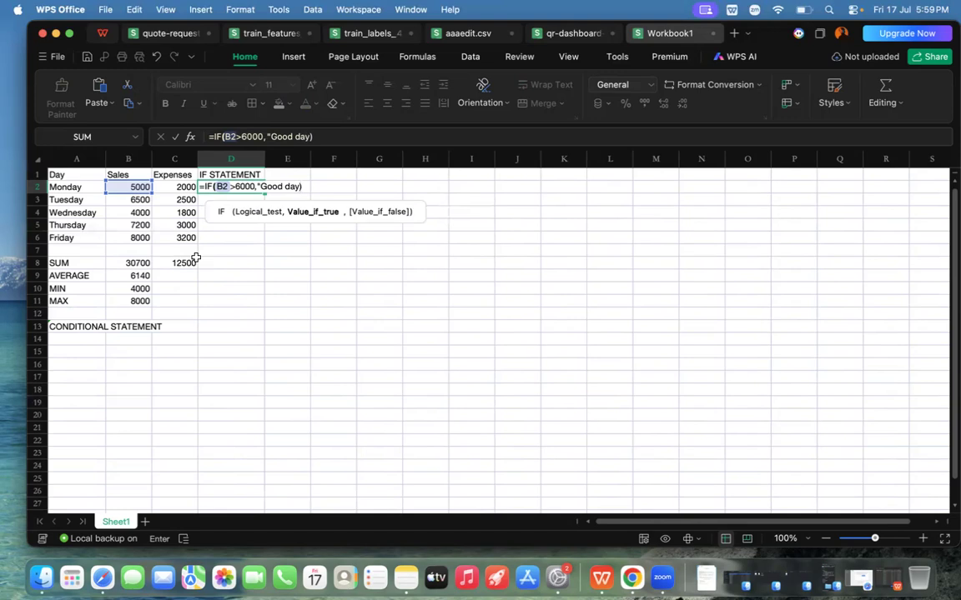
text("))
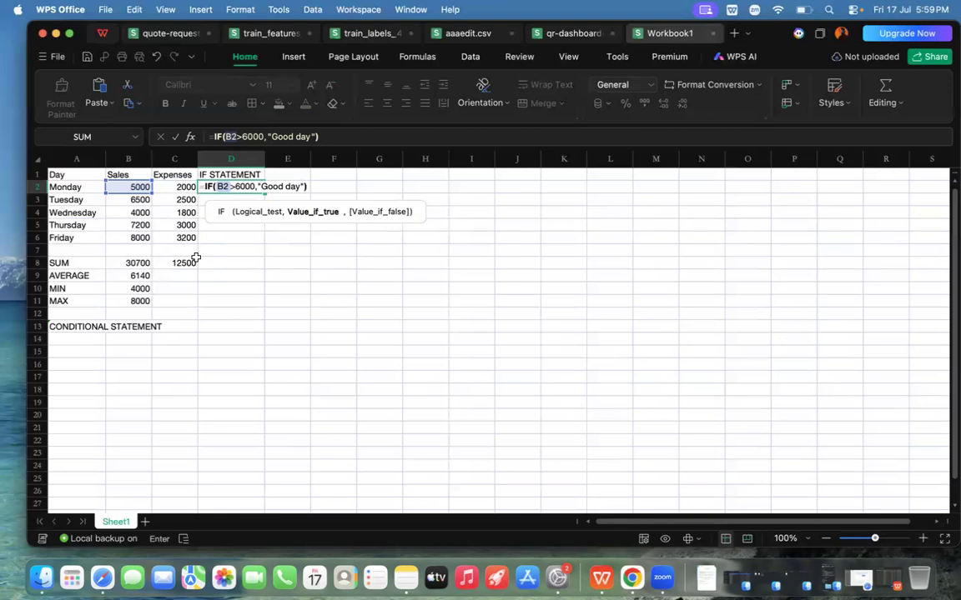
text(,)
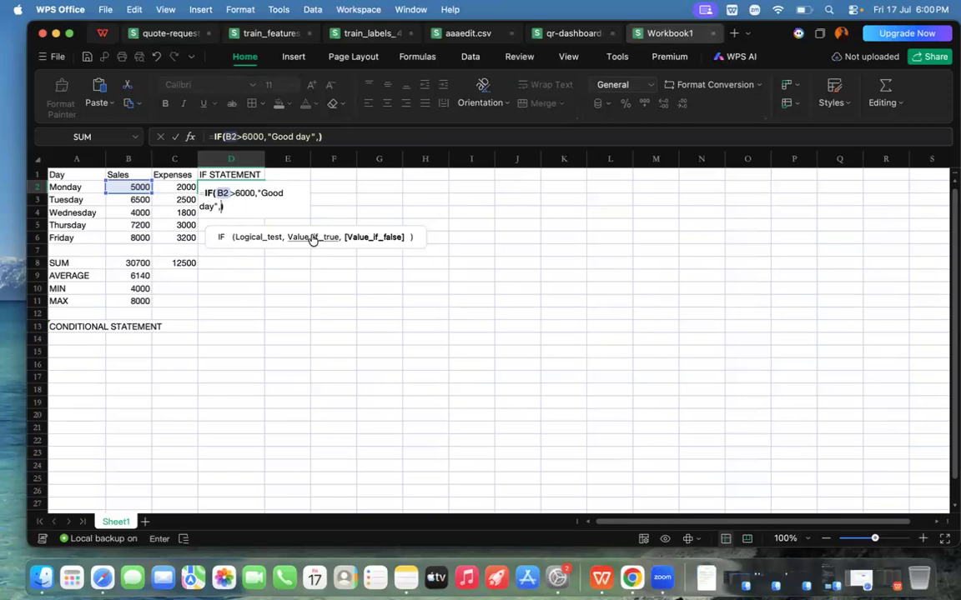
mouse_move(368, 244)
text(")
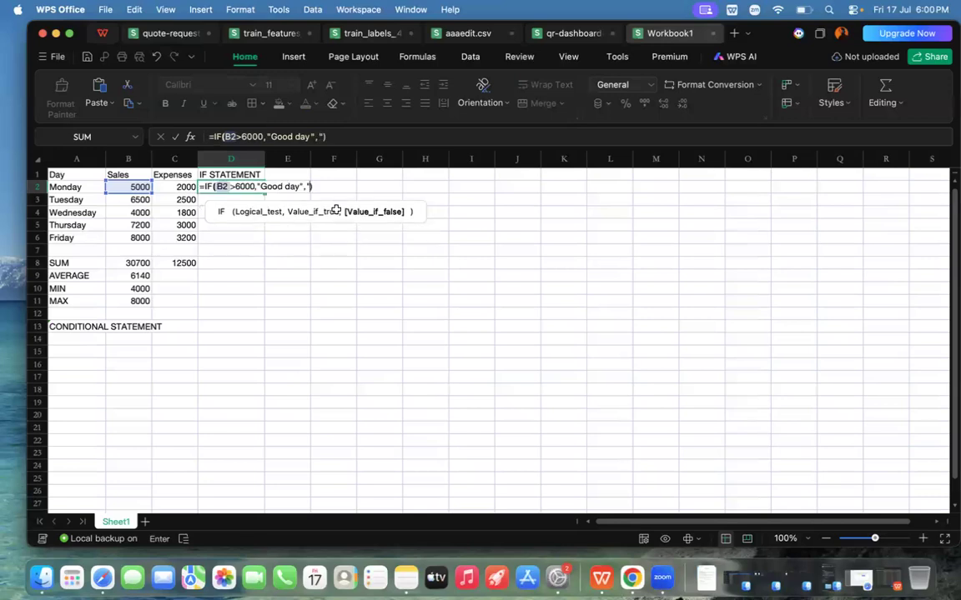
text(Bad day")
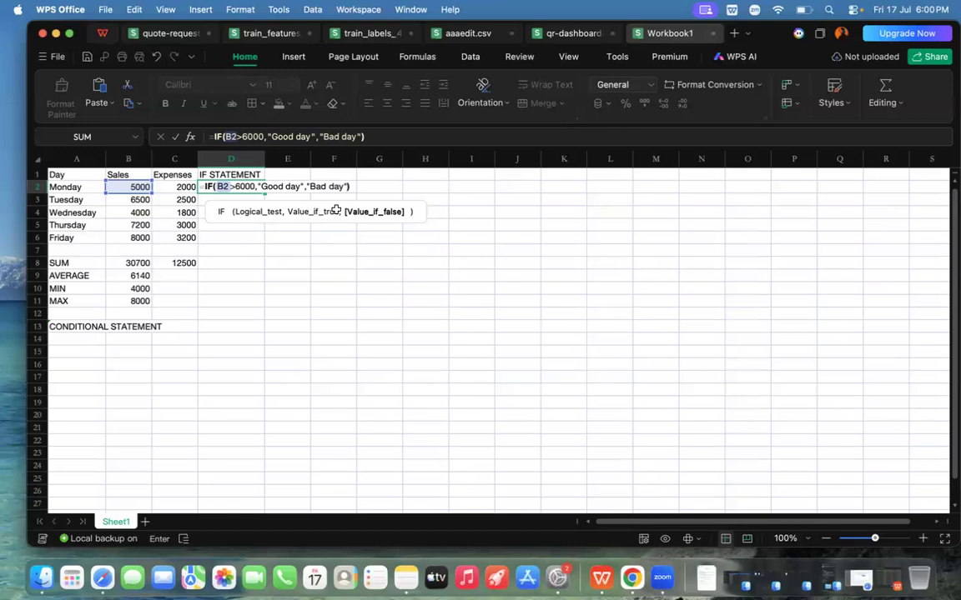
key(Return)
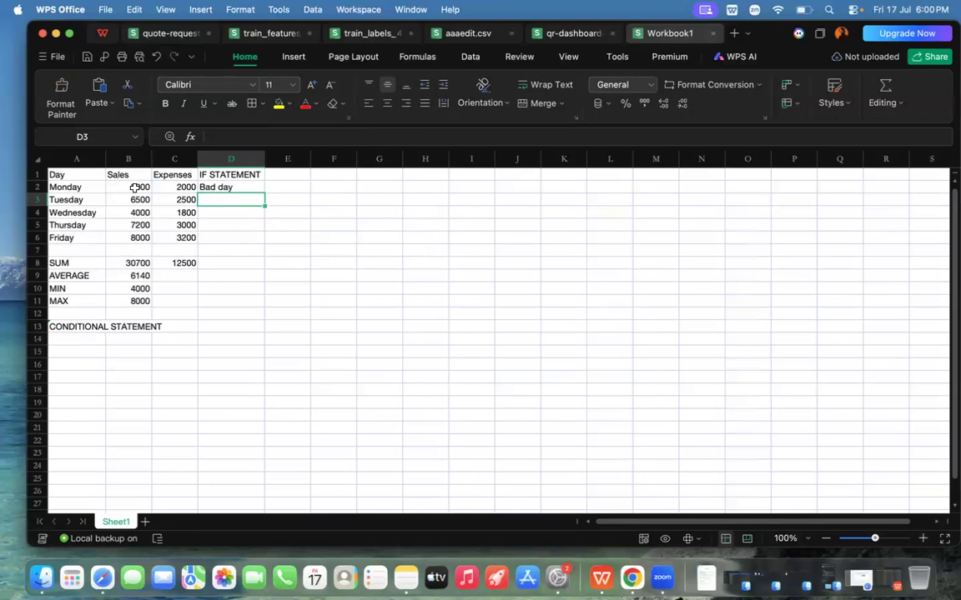
click(204, 188)
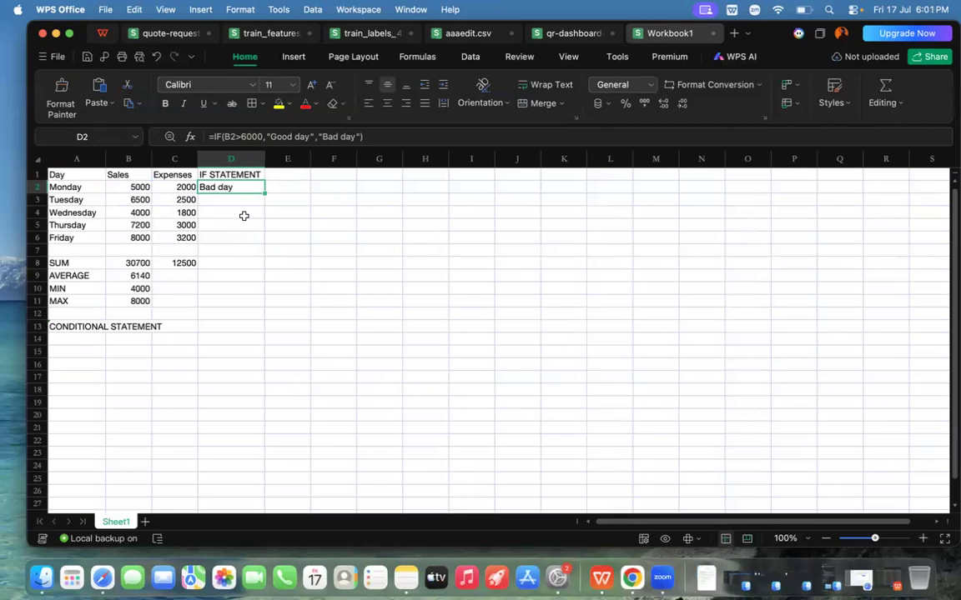
click(202, 198)
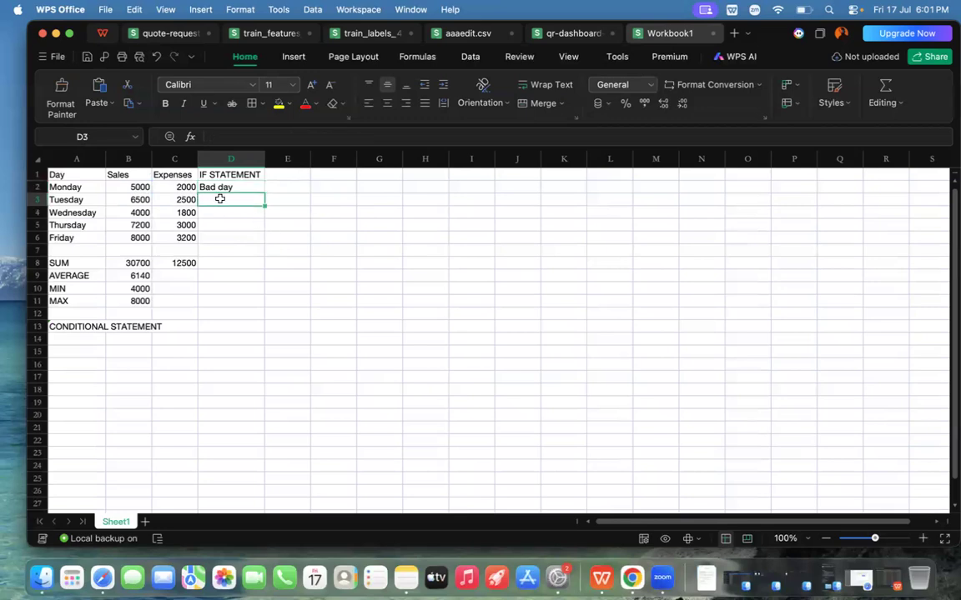
click(207, 212)
click(211, 226)
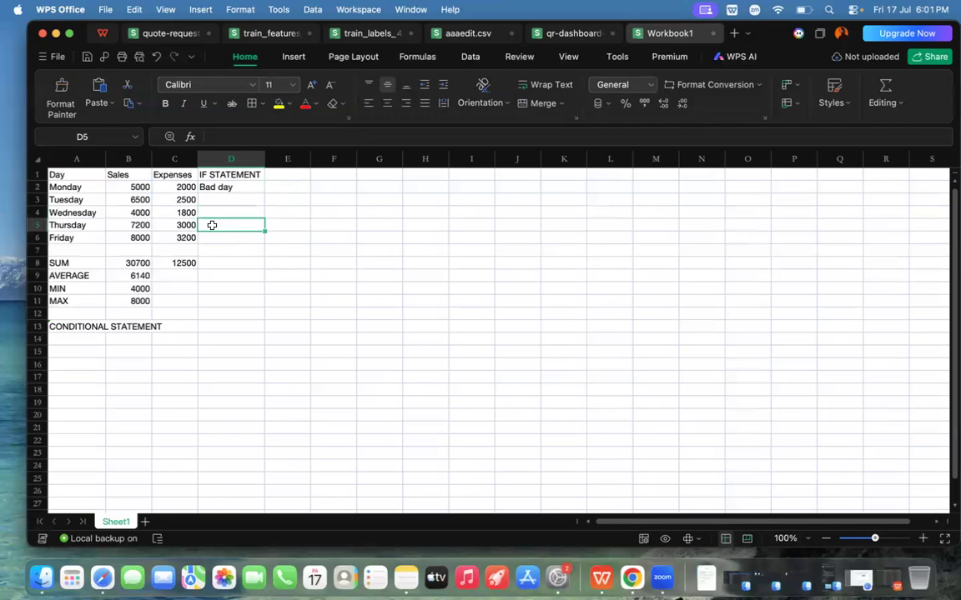
click(212, 236)
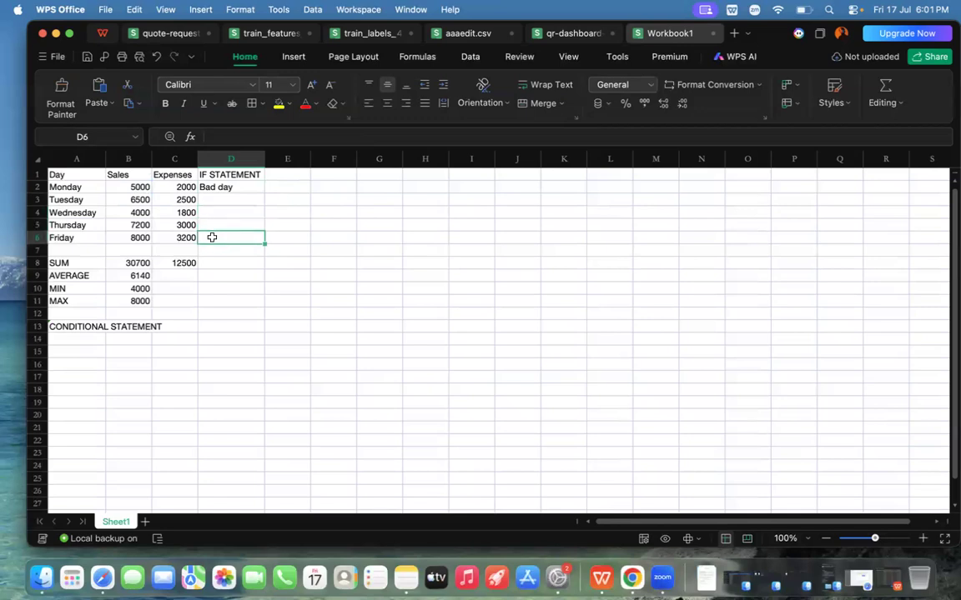
Step: Fill the IF formula from D2 down through D6 for the remaining weekdays, and undo the fill
click(225, 187)
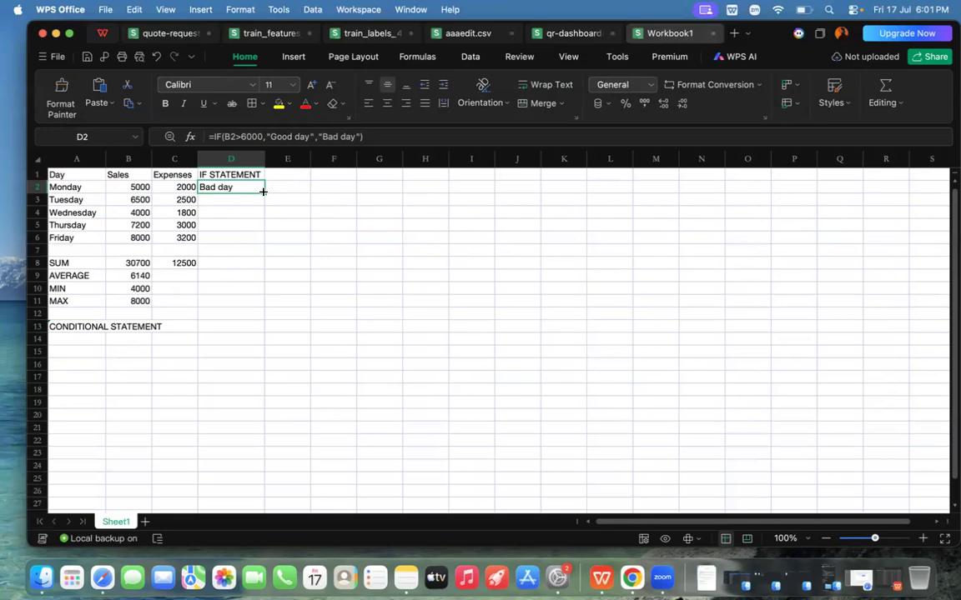
double_click(263, 192)
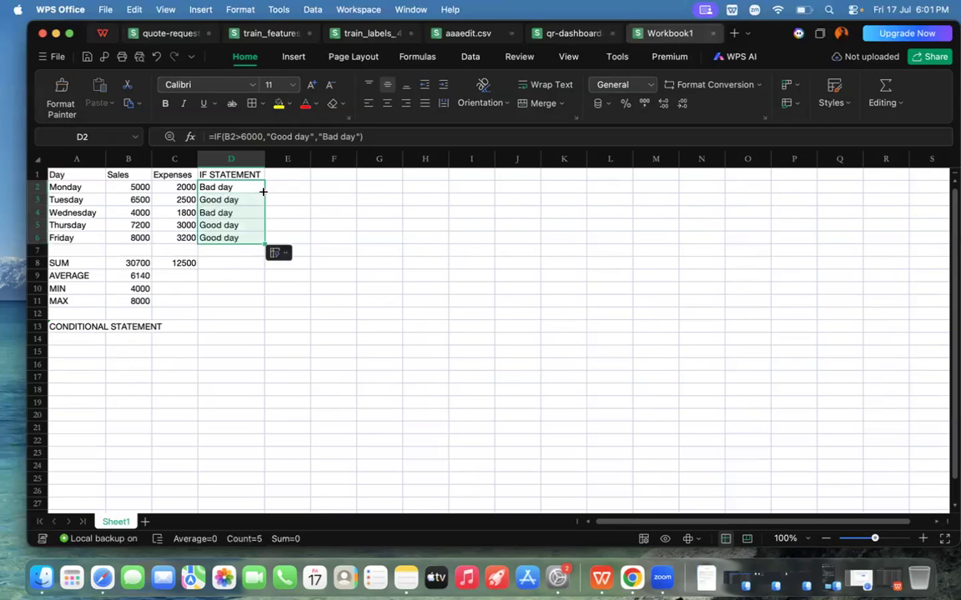
key(super+z)
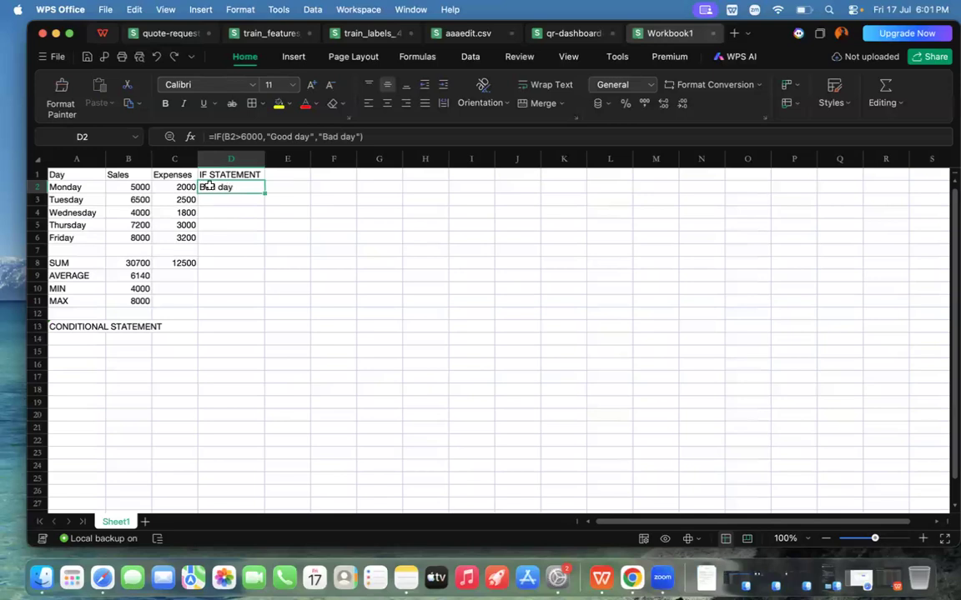
Step: Copy the IF formula in D2 down through D6 so every weekday's sales are classified
double_click(265, 193)
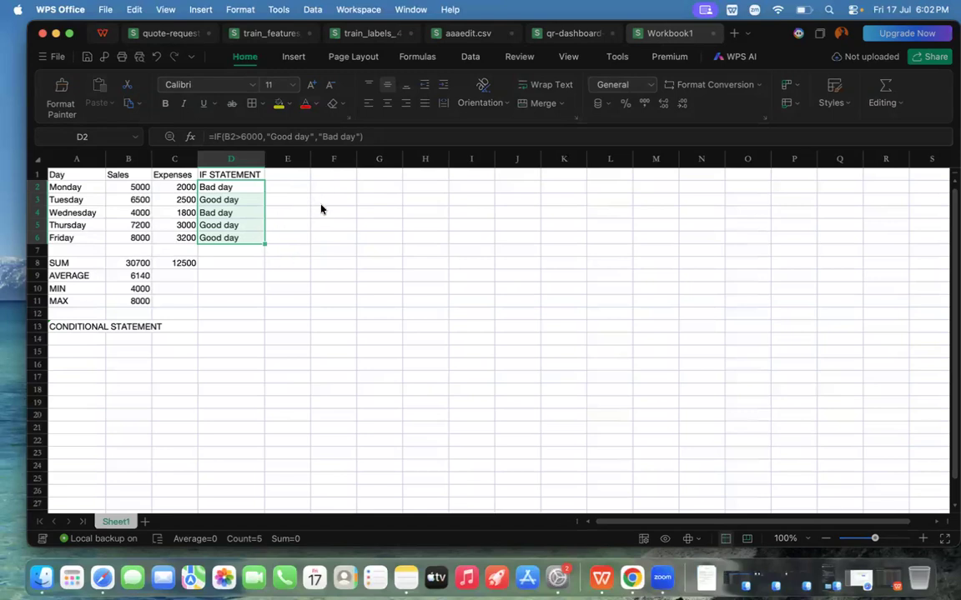
click(269, 214)
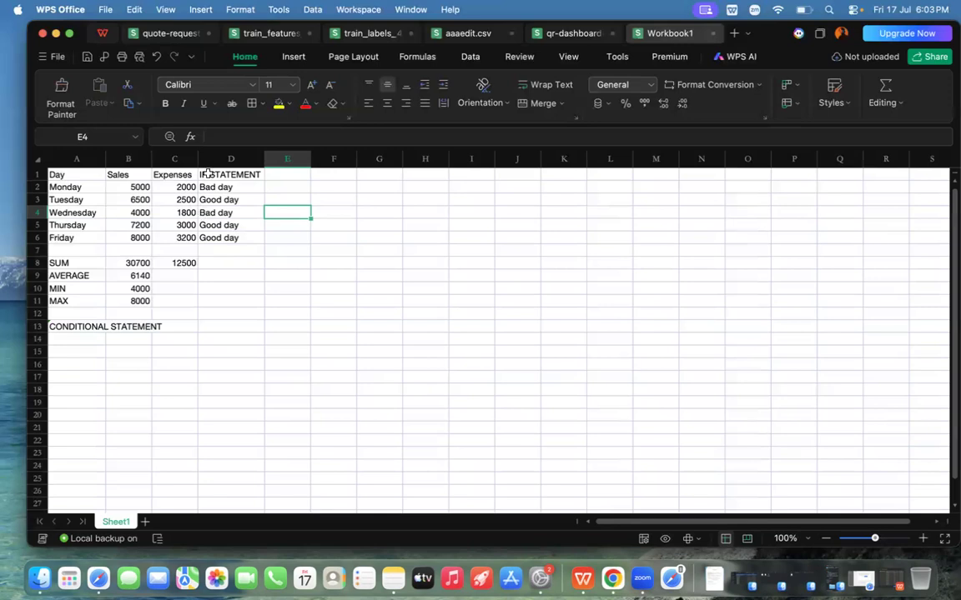
Step: Enter the column heading NESTED IF in E1 and widen column E slightly to fit it
click(286, 175)
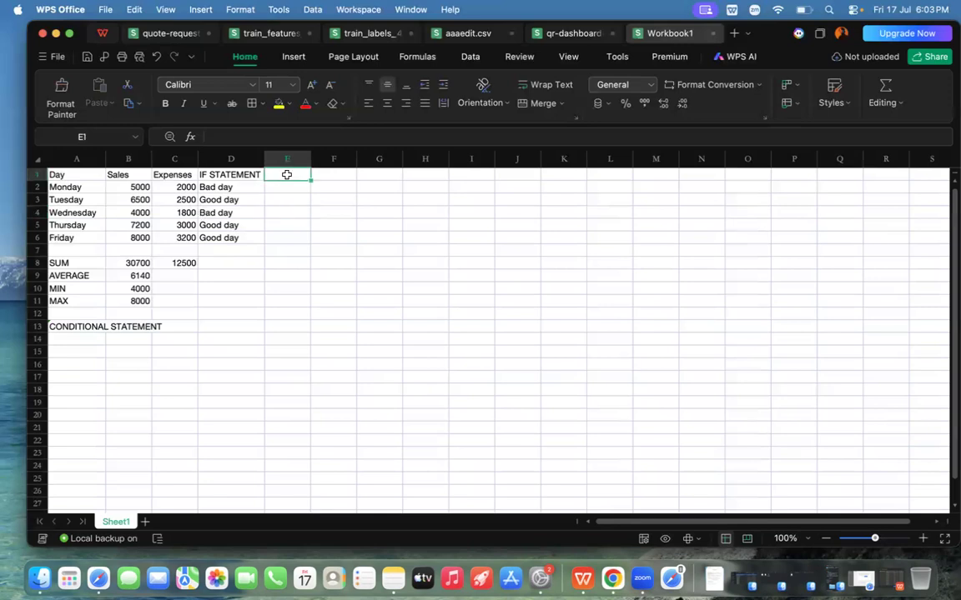
text(NEST)
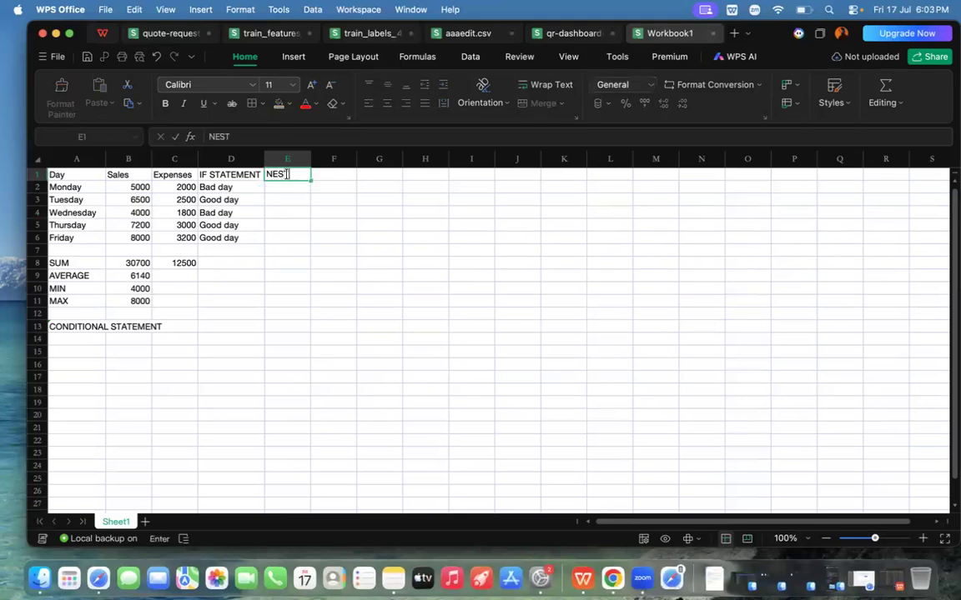
text(ED IF)
click(296, 199)
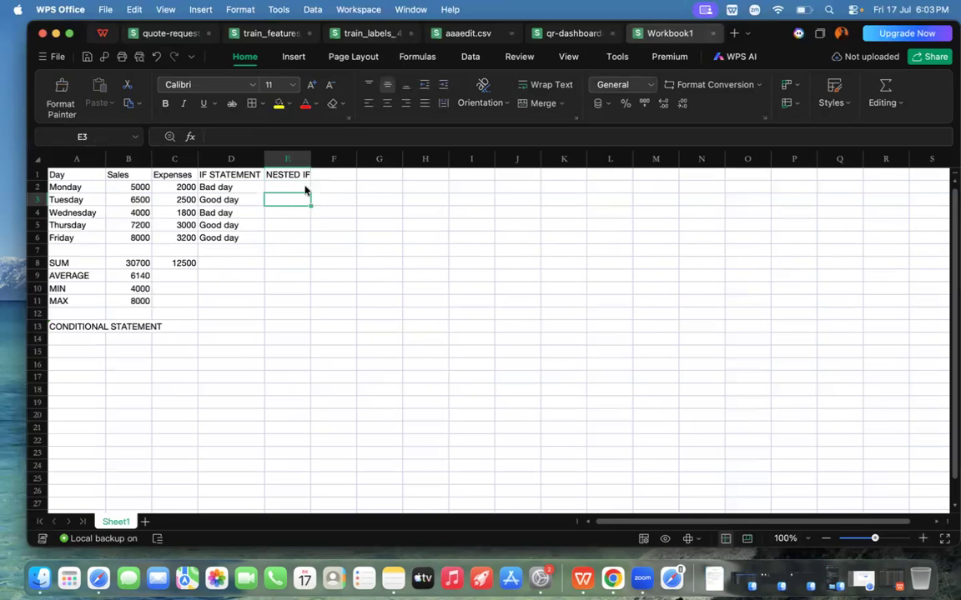
drag(310, 158, 317, 158)
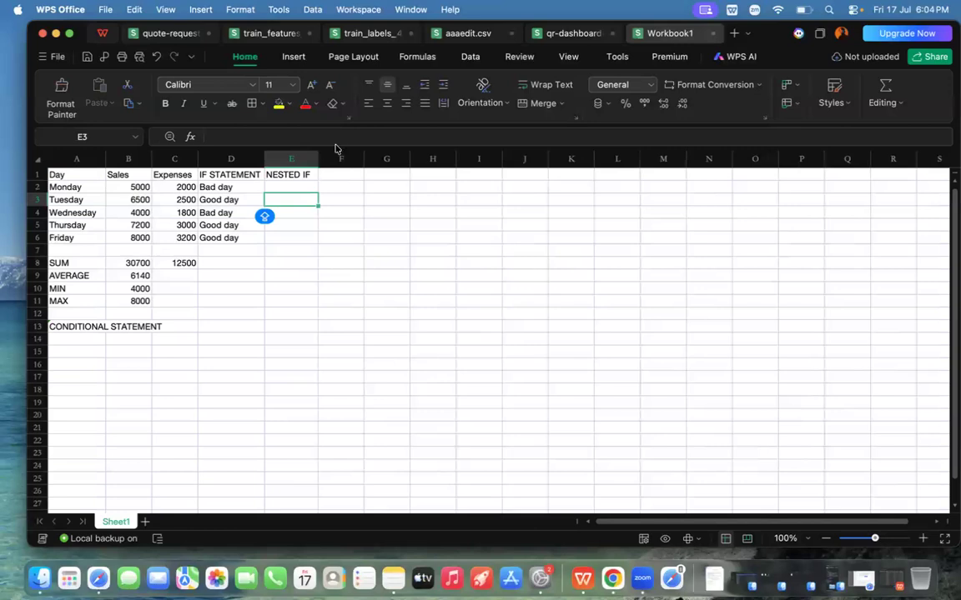
Step: Start an IF formula in E2 that tests whether Monday's sales in B2 are greater than 7000
click(279, 185)
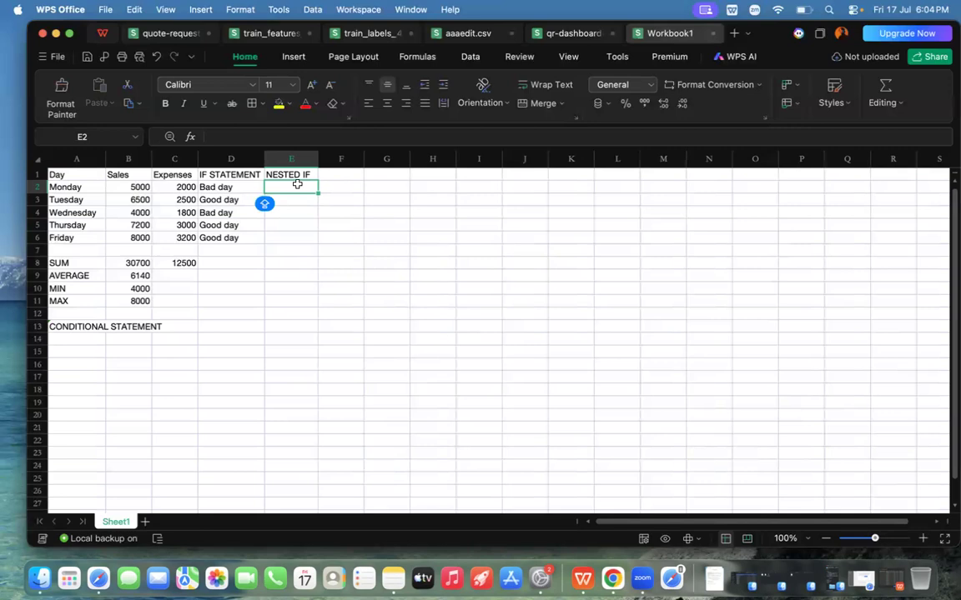
text(=IF)
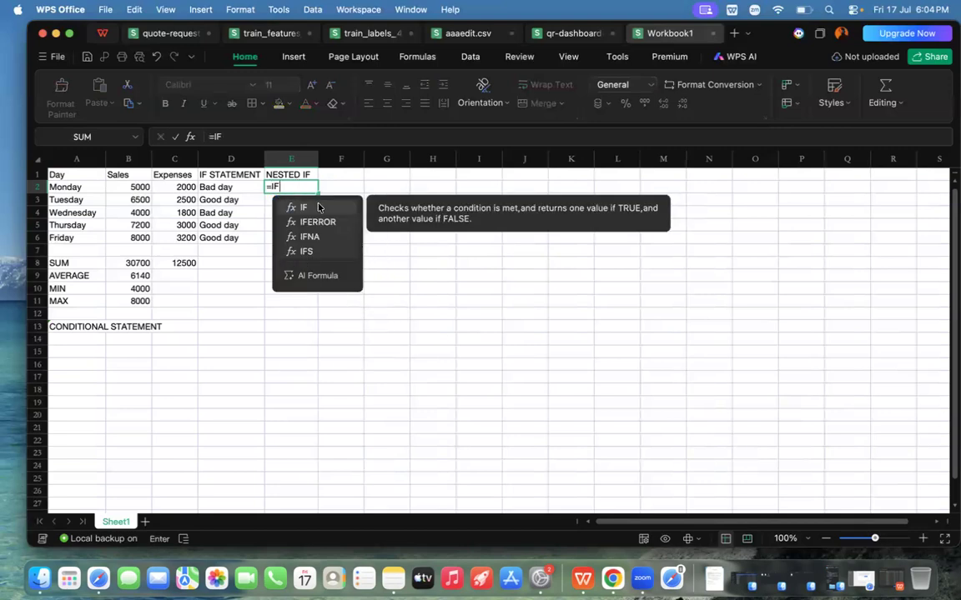
double_click(317, 204)
key(Caps_Lock)
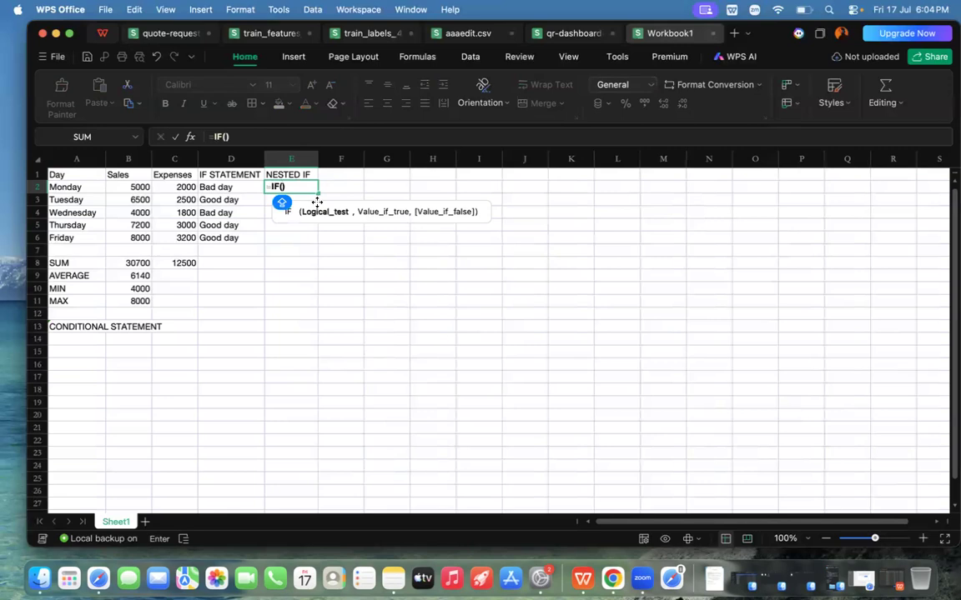
click(136, 187)
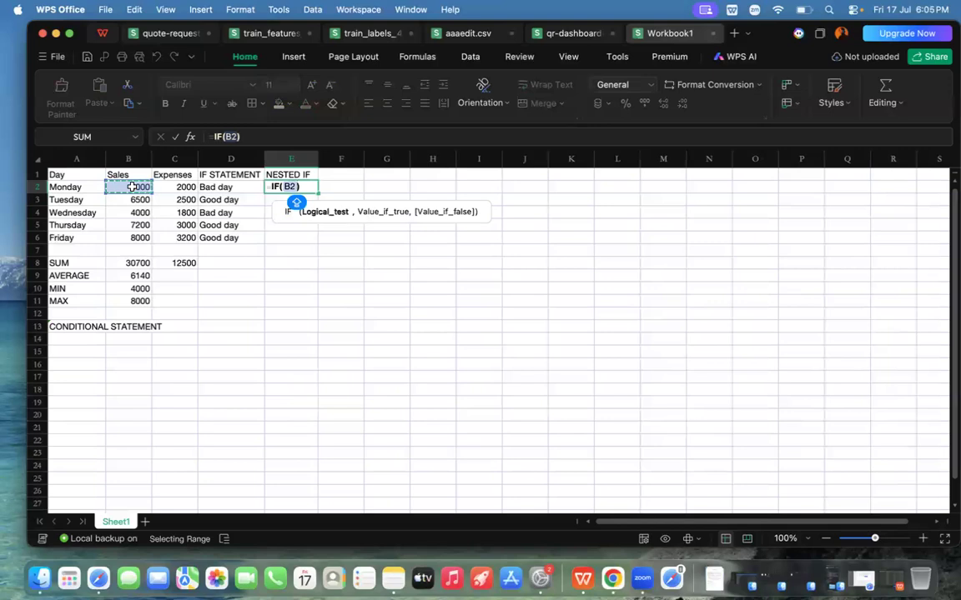
text(>7000)
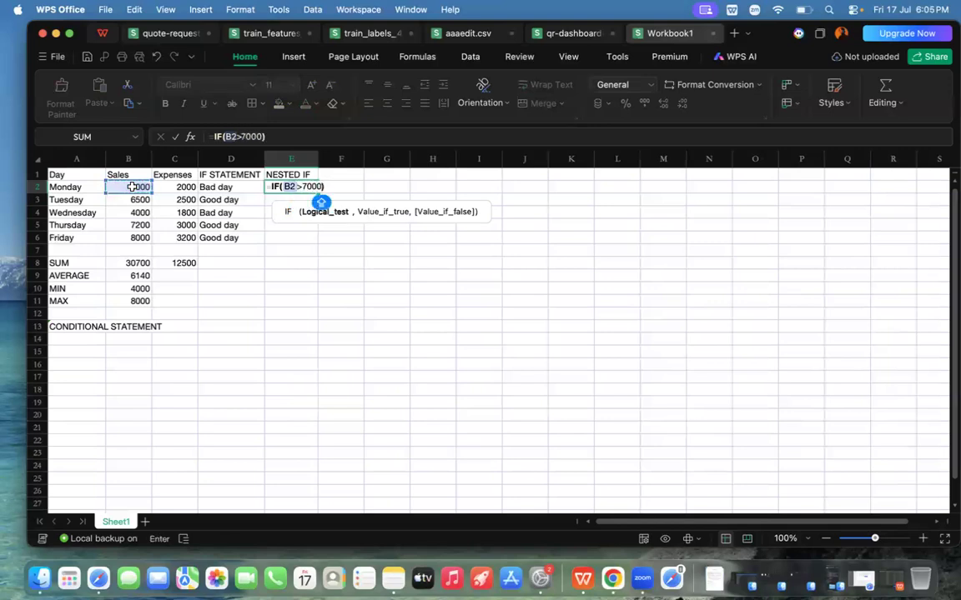
text(,")
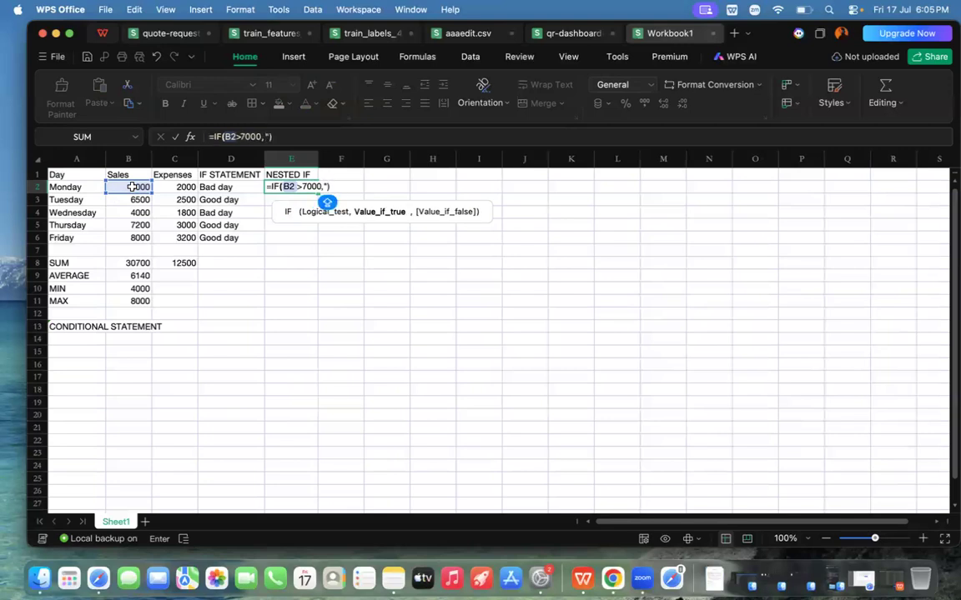
text(Excel)
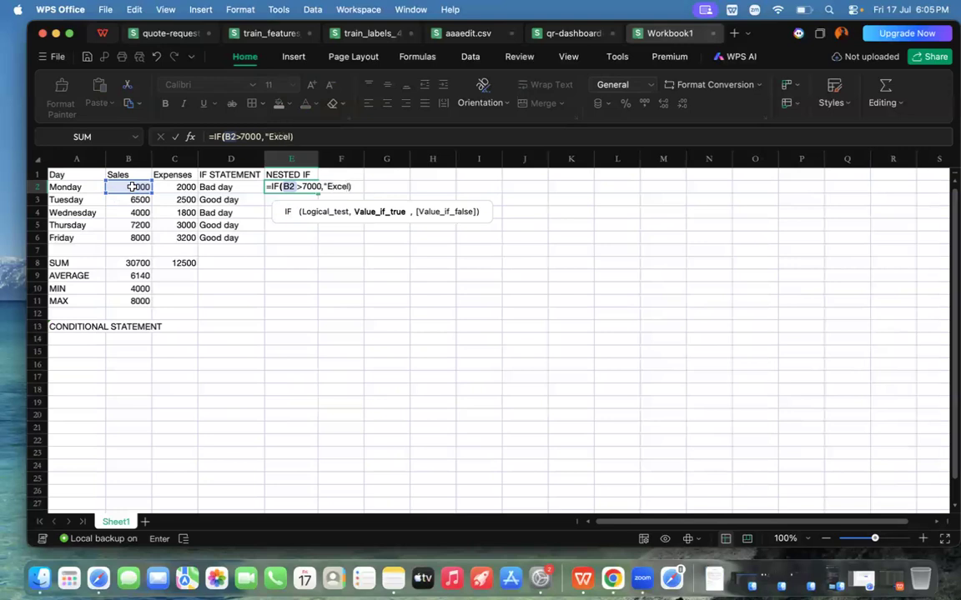
text(lent day"))
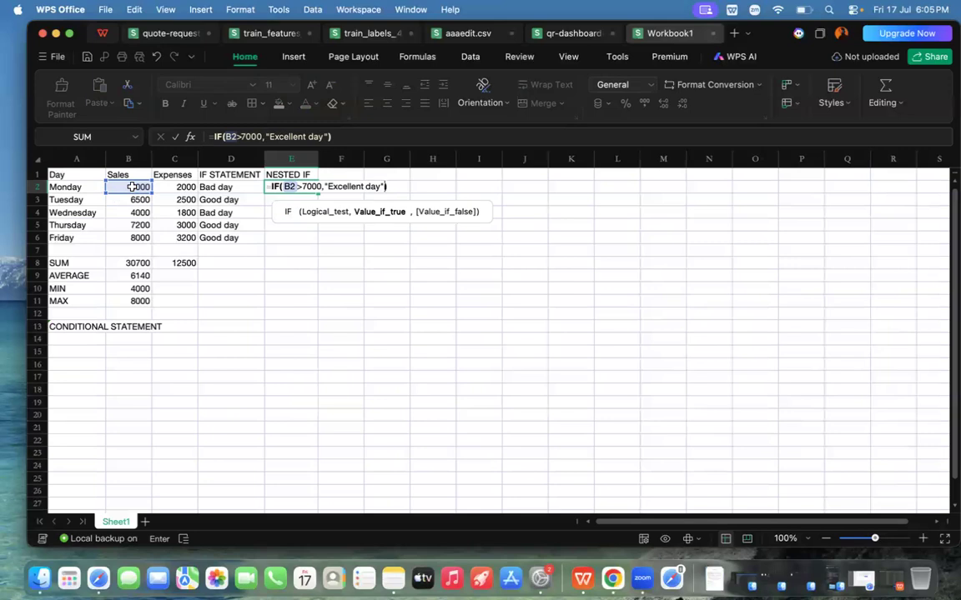
Step: Give the E2 IF formula the true value "Excellent day" and continue to its false-value argument
text(,)
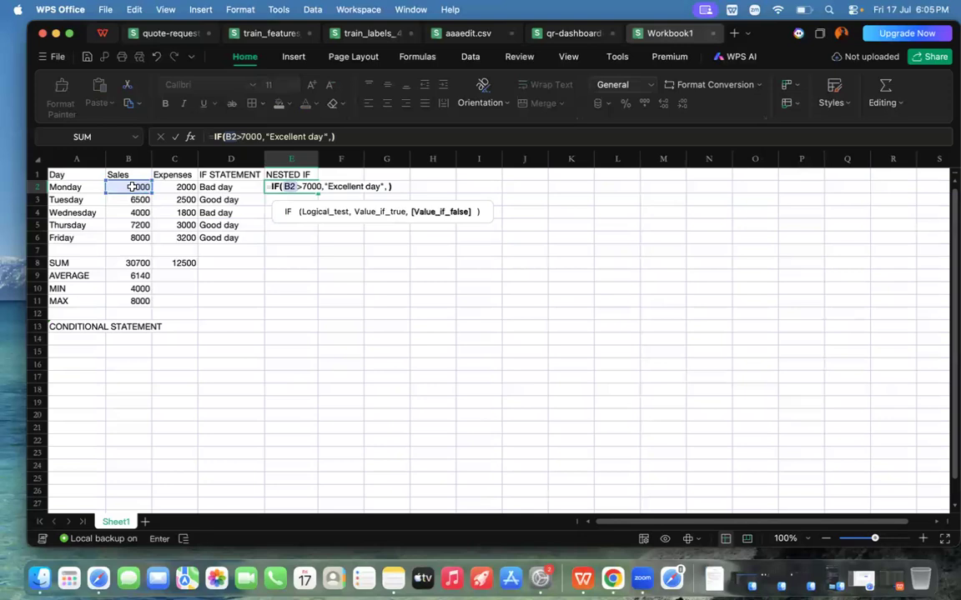
Step: Nest a second IF as the false value in E2, testing whether B2 is greater than or equal to 5000
text(if)
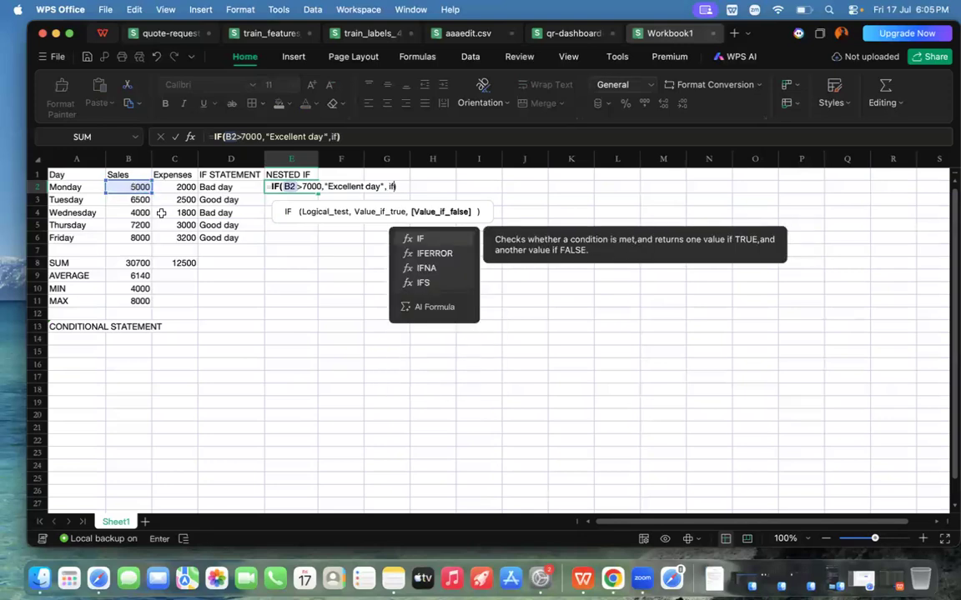
double_click(423, 239)
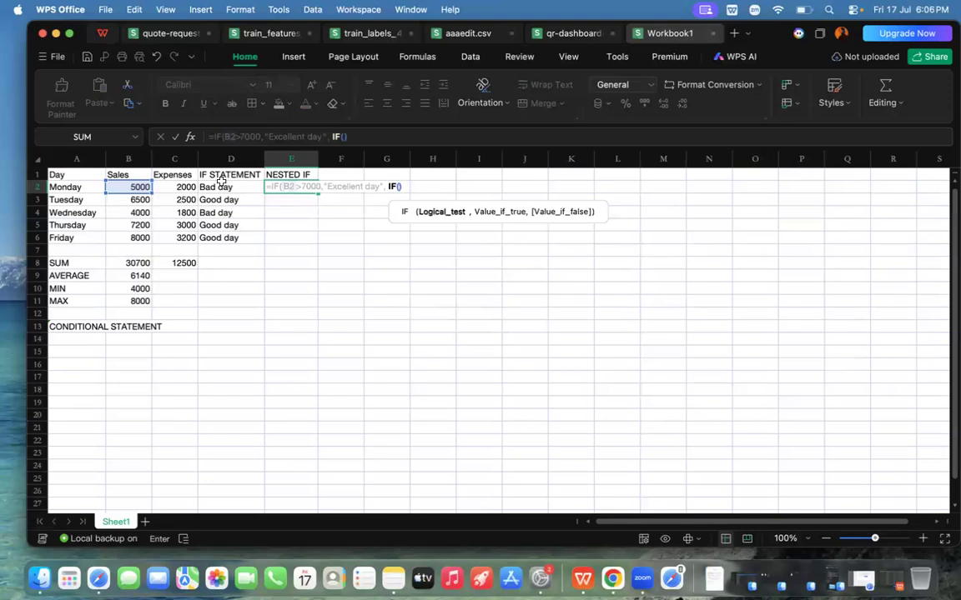
click(135, 186)
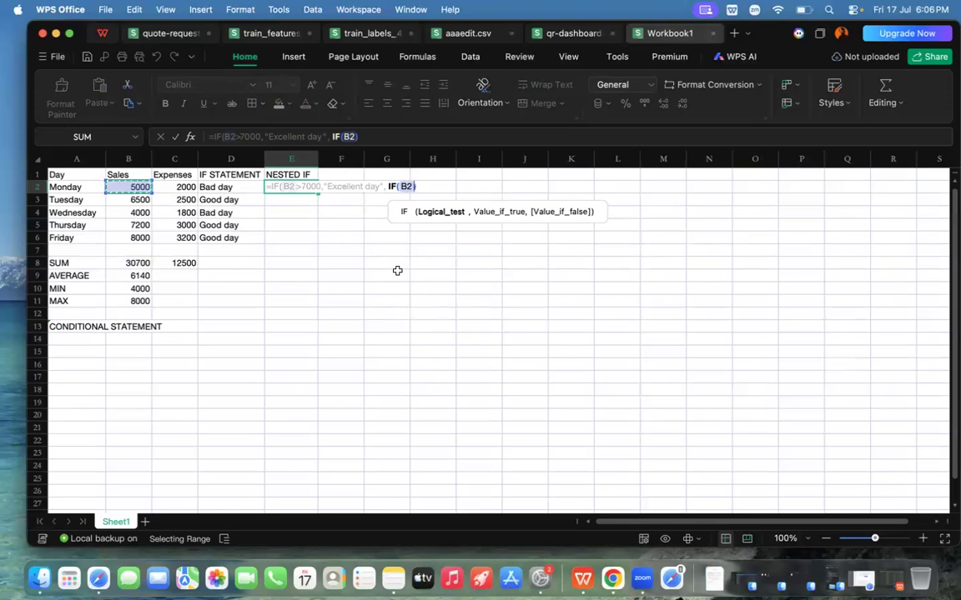
text(>=)
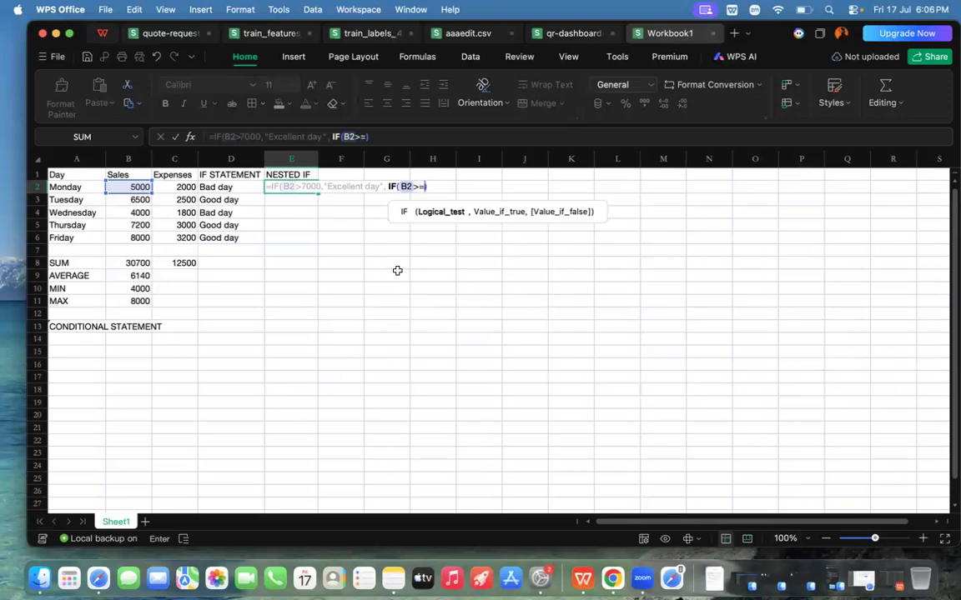
text(5000,)
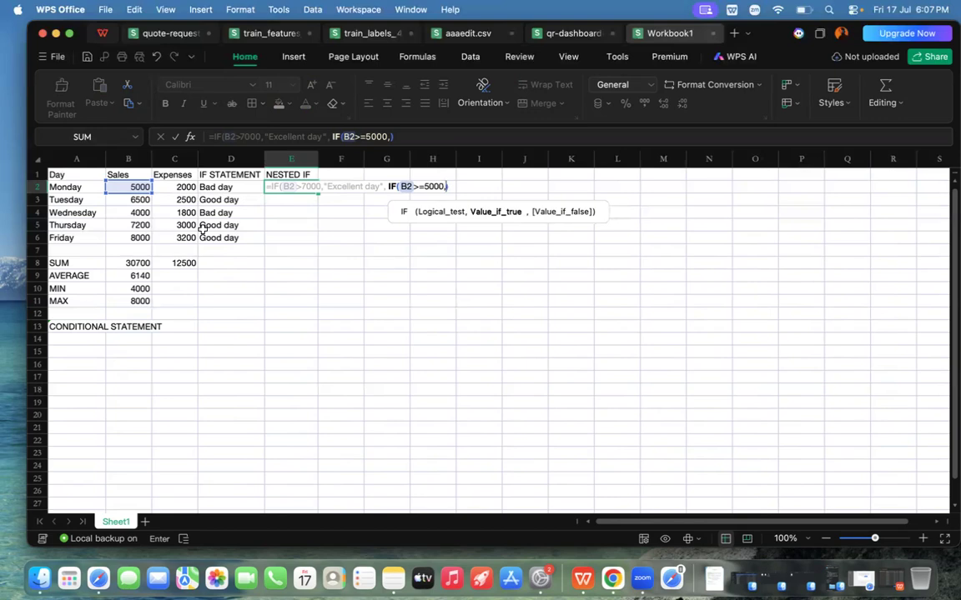
Step: Set the nested IF's true value in E2 to "Average Day" and continue to its false-value argument
text(")
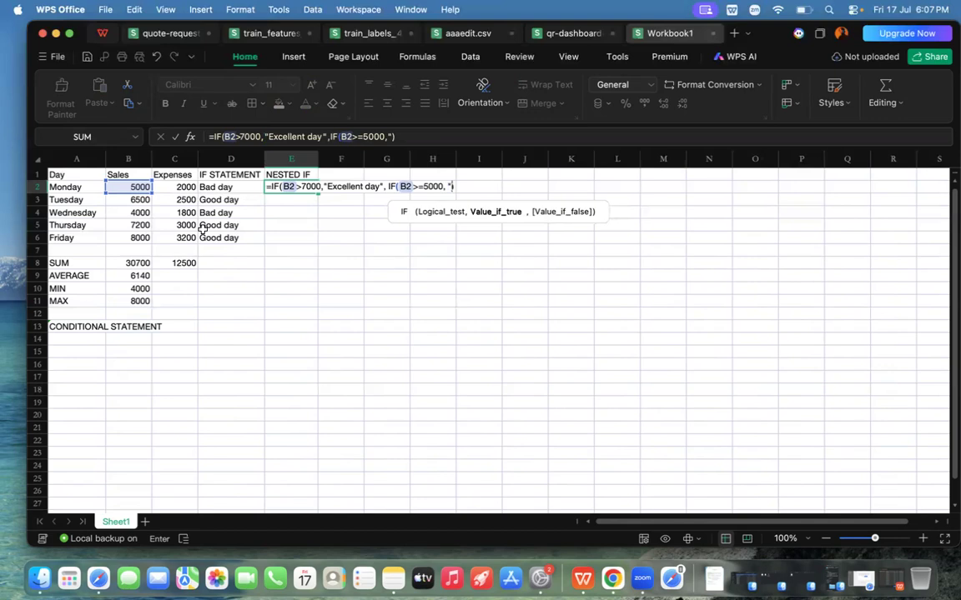
text(Average)
key(BackSpace)
text(Day)
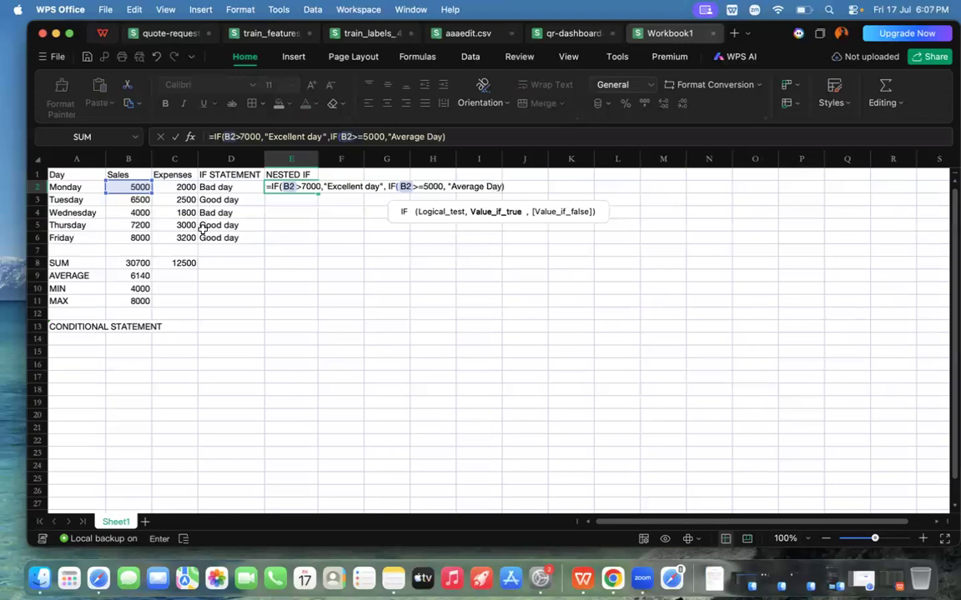
text(")
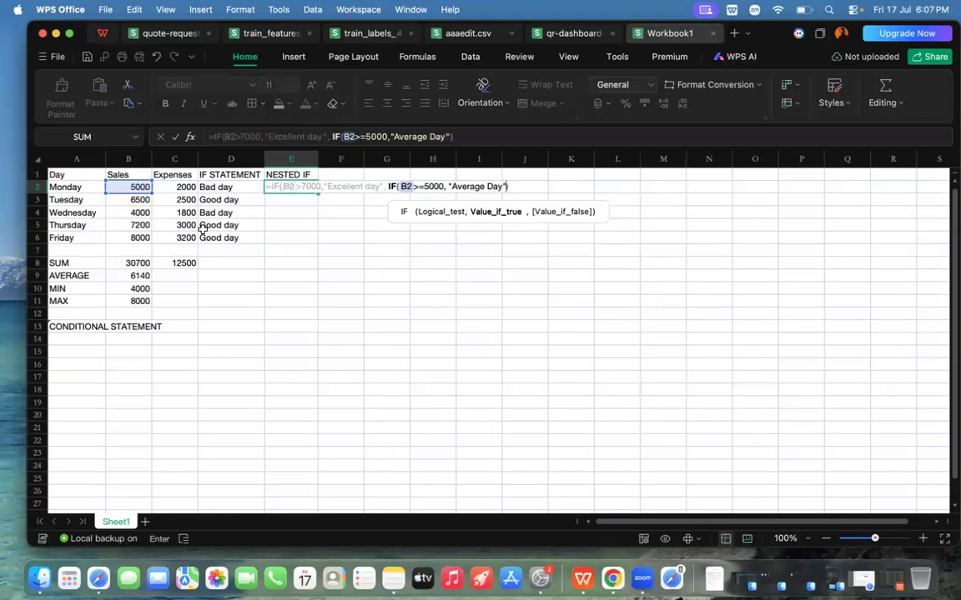
text(,)
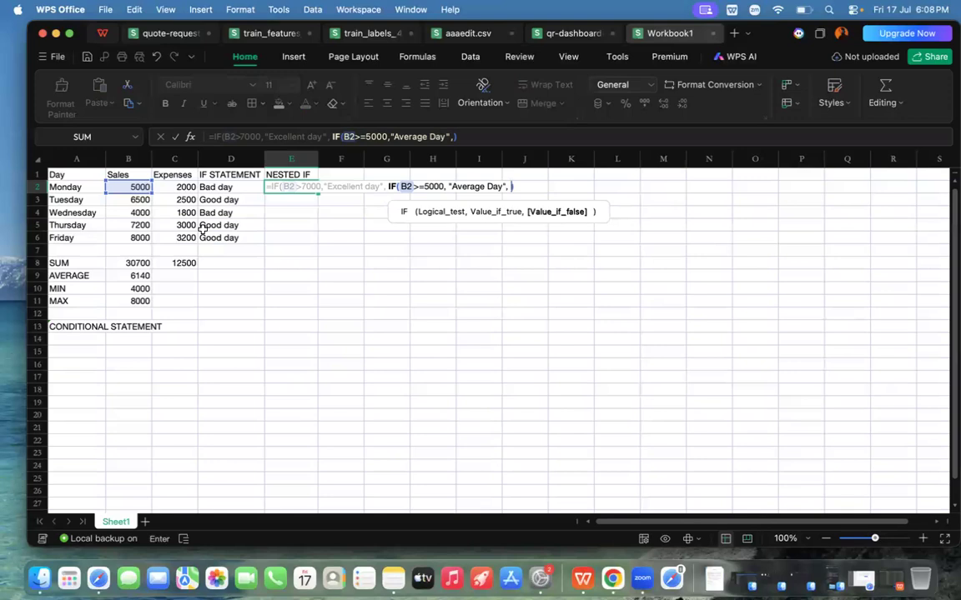
Step: Set the nested IF's false value to "poor Day", close both IF functions and enter the formula in E2
text("poor")
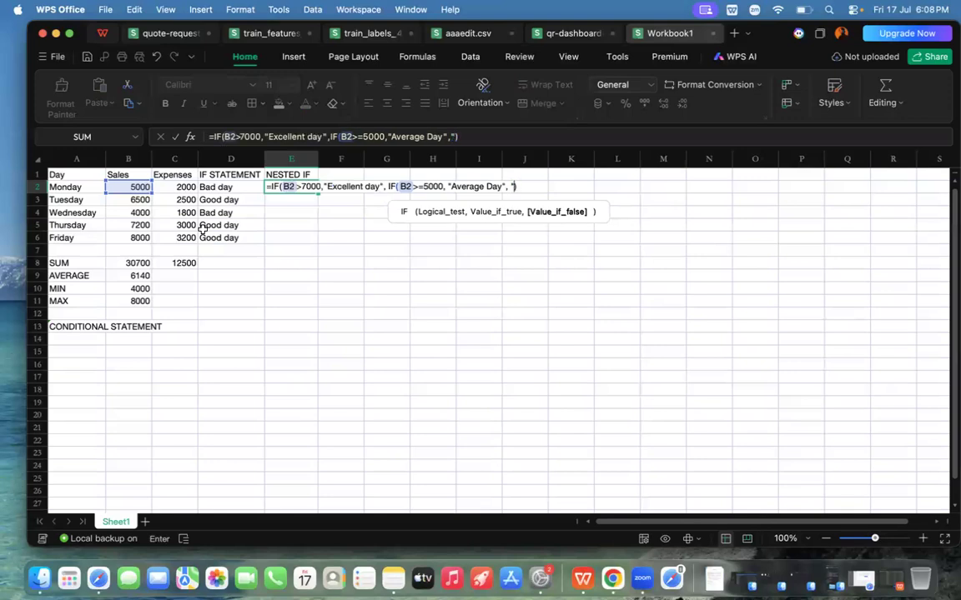
text( DAy)
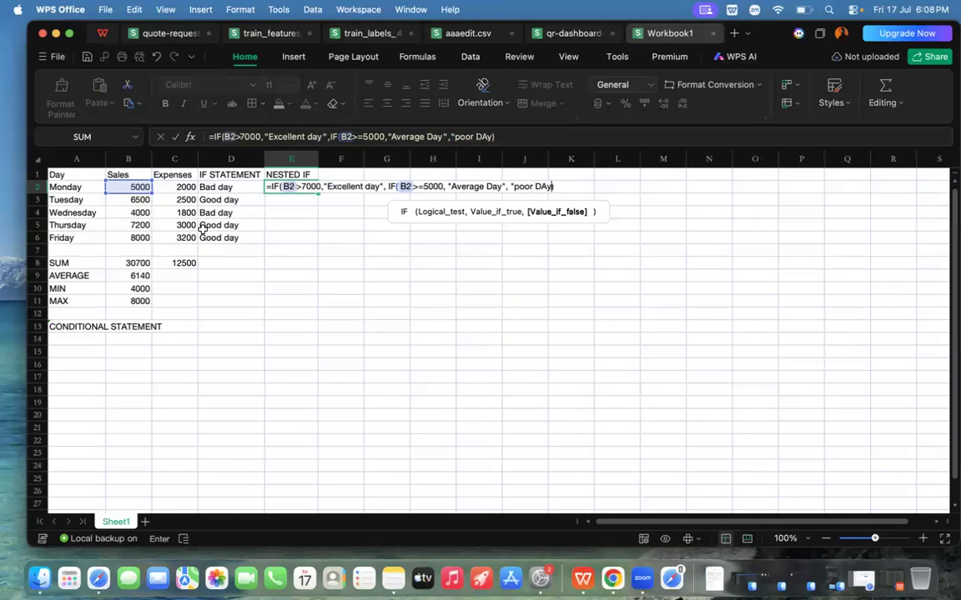
key(BackSpace)
key(BackSpace)
key(BackSpace)
text(Day"))
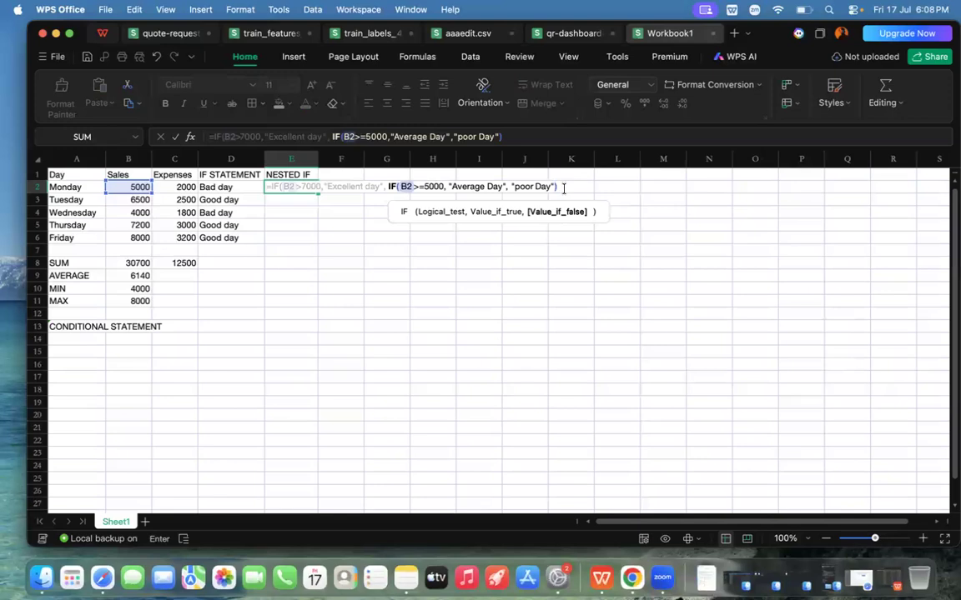
text())
key(Return)
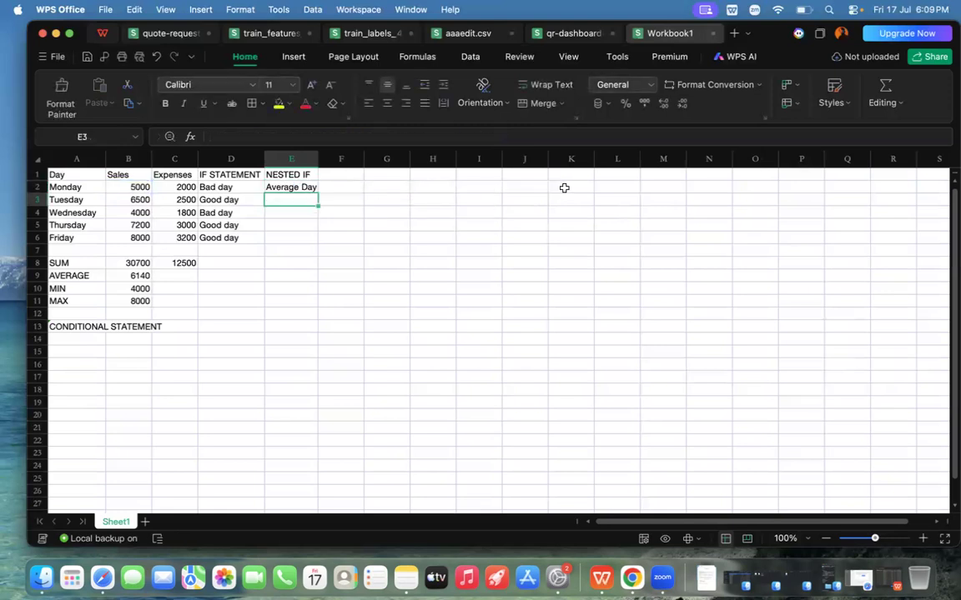
Step: Fill the nested IF formula from E2 down through E6 and widen column E to fit the results
click(278, 188)
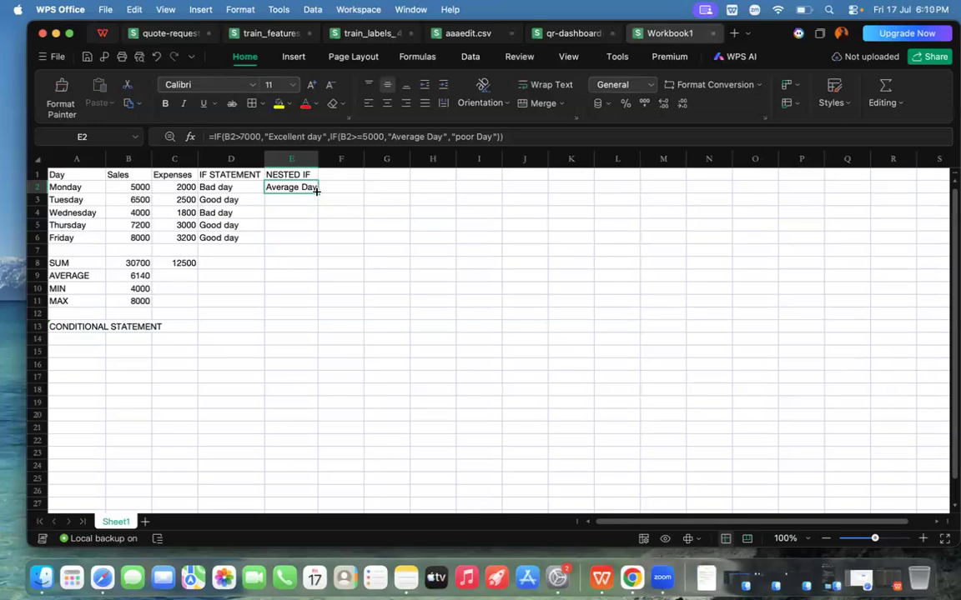
double_click(317, 191)
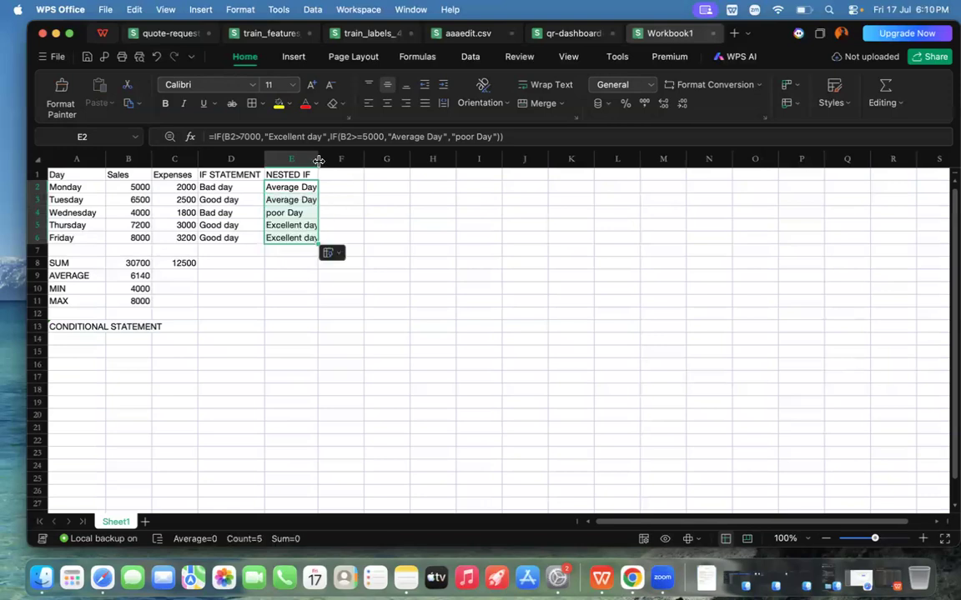
drag(318, 159, 338, 158)
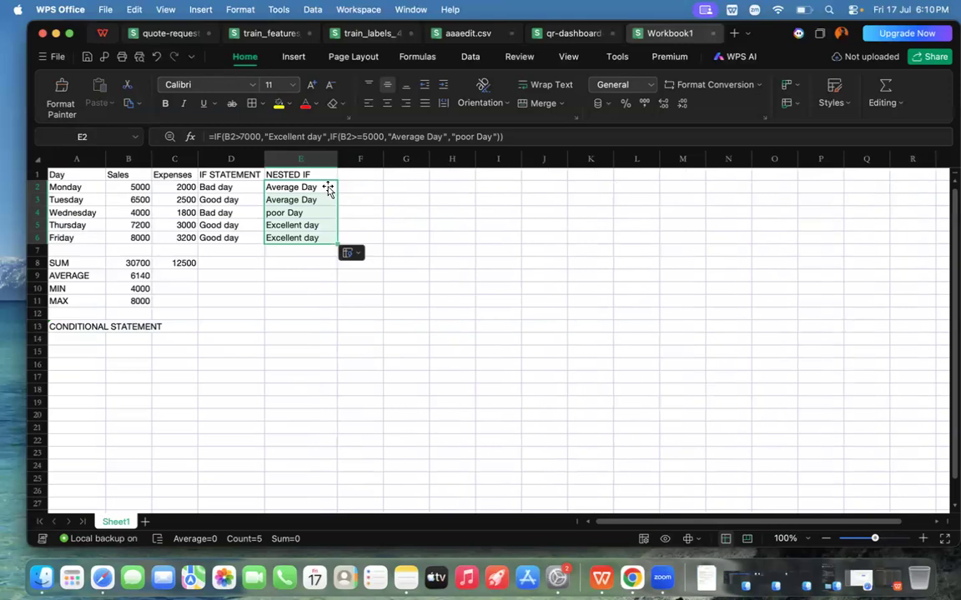
click(280, 271)
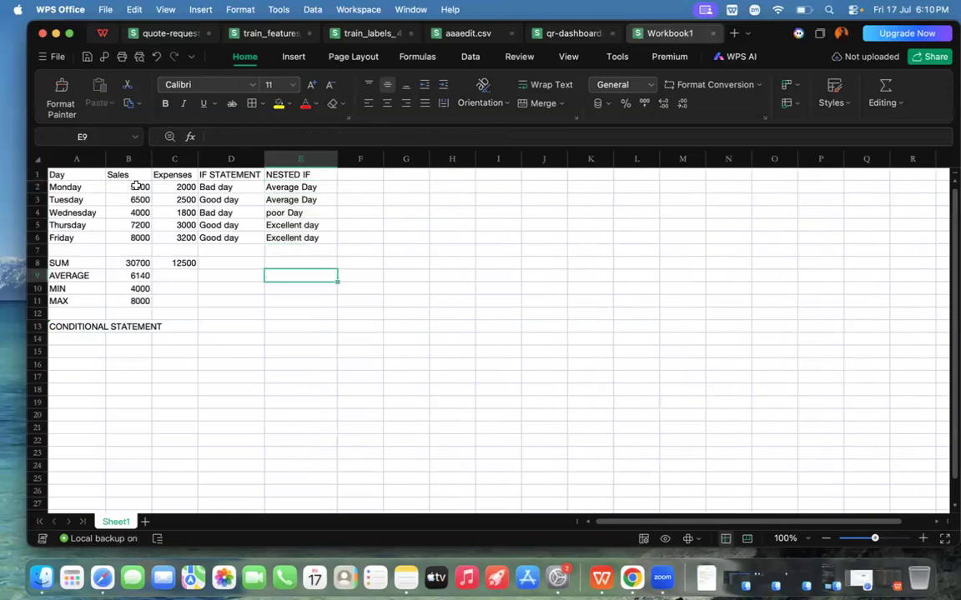
click(279, 187)
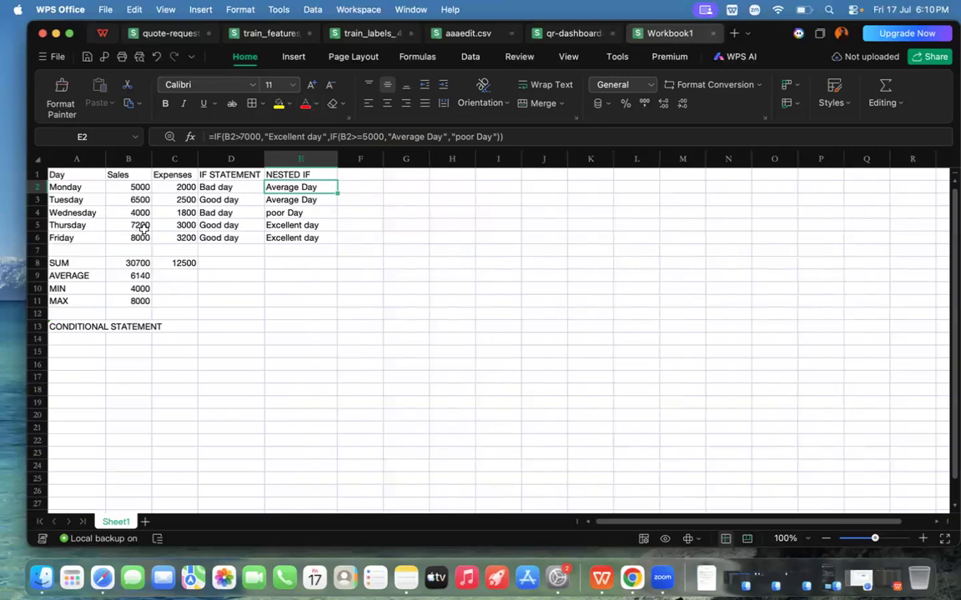
click(309, 257)
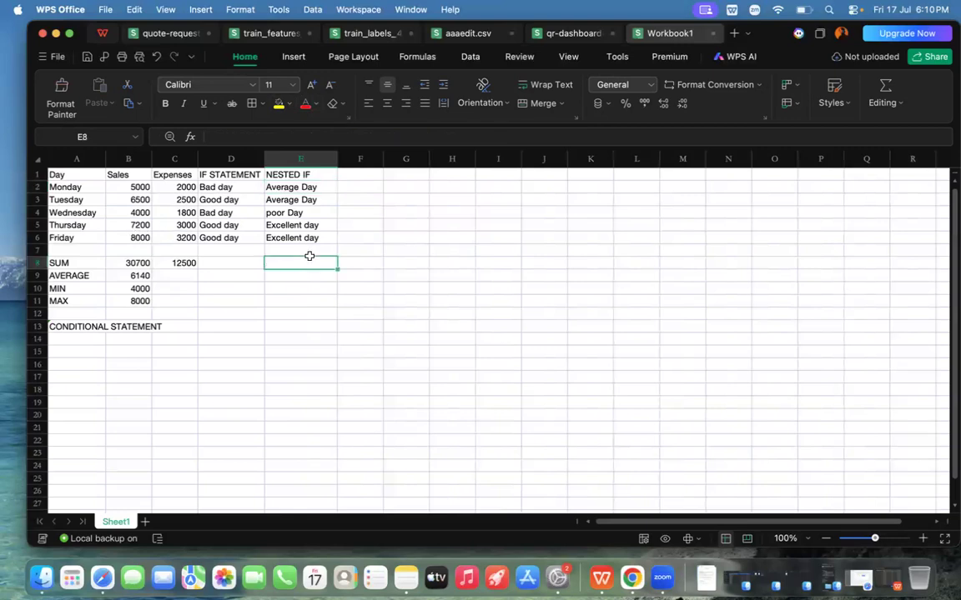